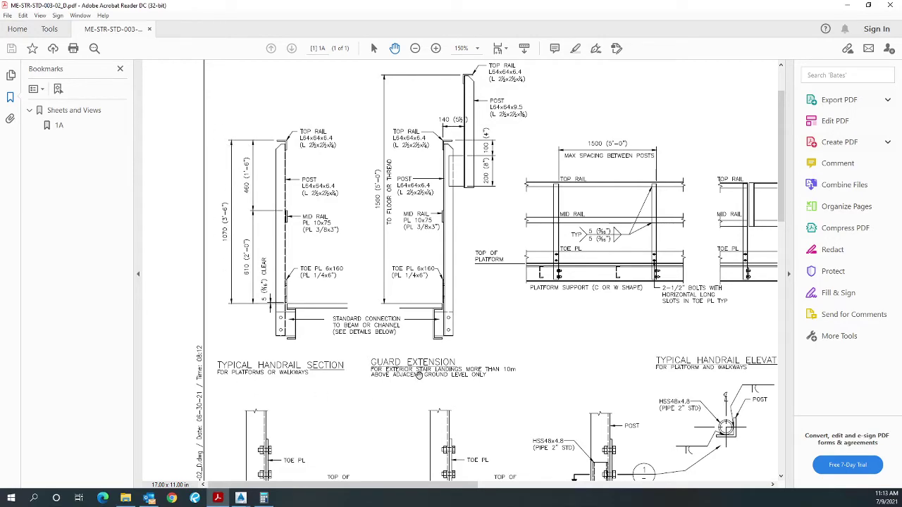
# - Examine the typical handrail section, guard extension and handrail elevation details in the handrail standard drawing
pyautogui.moveTo(333, 395)
pyautogui.mouseDown()
pyautogui.moveTo(329, 198)
pyautogui.moveTo(324, 220)
pyautogui.moveTo(312, 225)
pyautogui.mouseUp()
pyautogui.moveTo(482, 233); pyautogui.dragTo(380, 222)
pyautogui.moveTo(390, 190)
pyautogui.mouseDown()
pyautogui.moveTo(423, 286)
pyautogui.moveTo(473, 351)
pyautogui.mouseUp()
pyautogui.moveTo(309, 211)
pyautogui.mouseDown()
pyautogui.moveTo(372, 260)
pyautogui.moveTo(402, 232)
pyautogui.mouseUp()
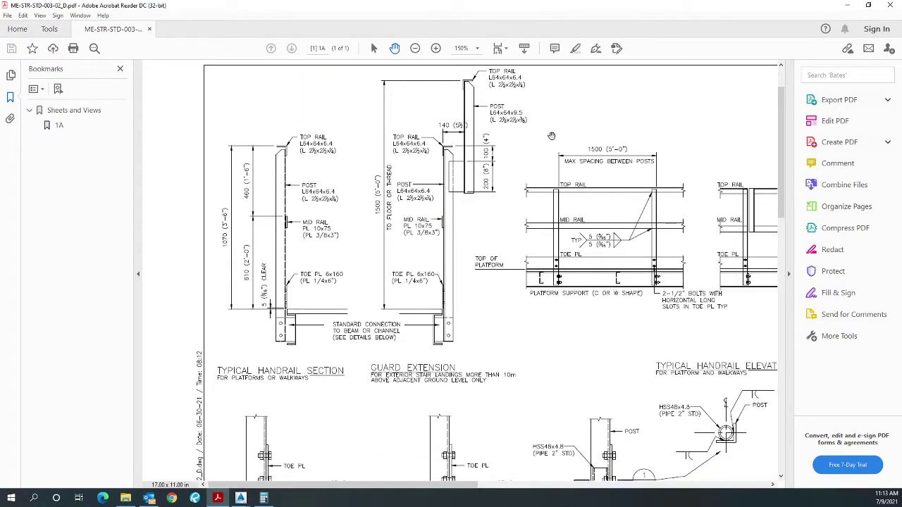
# - Switch to the Advance Steel platform and stair model and set its visual style to 2D Wireframe
pyautogui.click(847, 7)
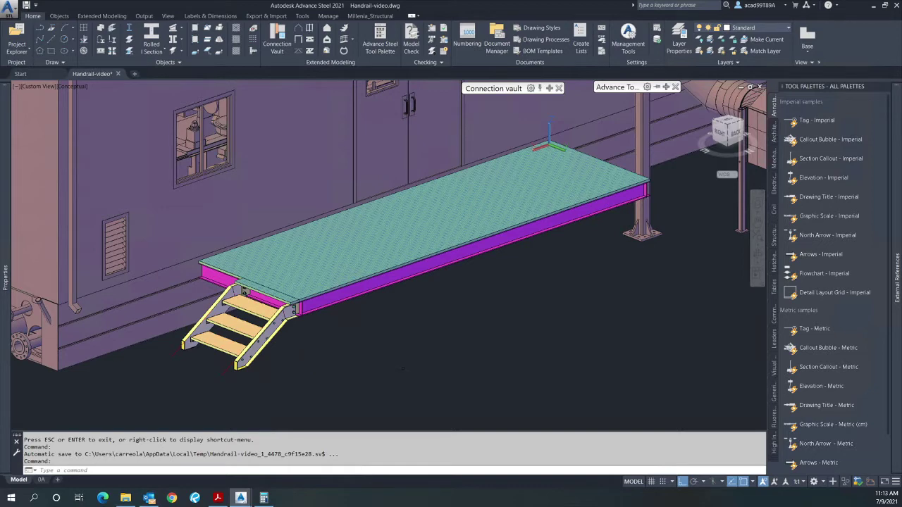
pyautogui.scroll(-3, 402, 369)
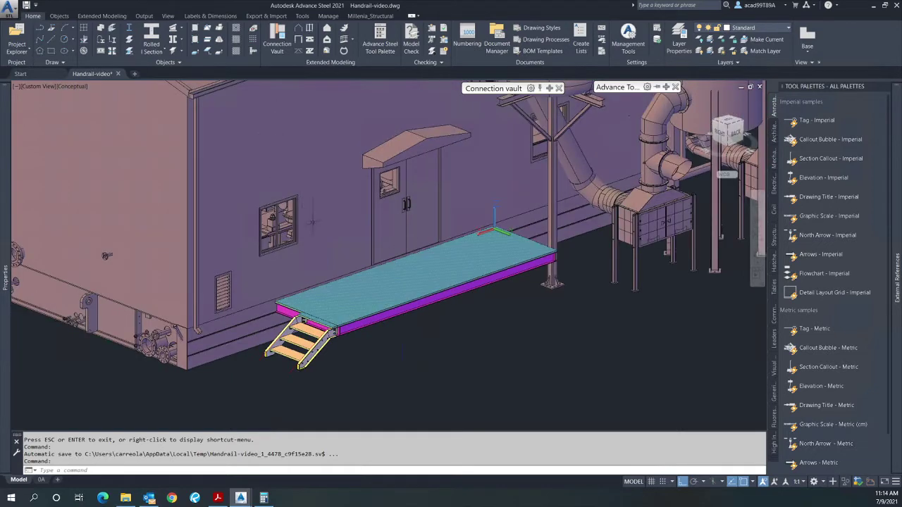
pyautogui.scroll(2, 377, 349)
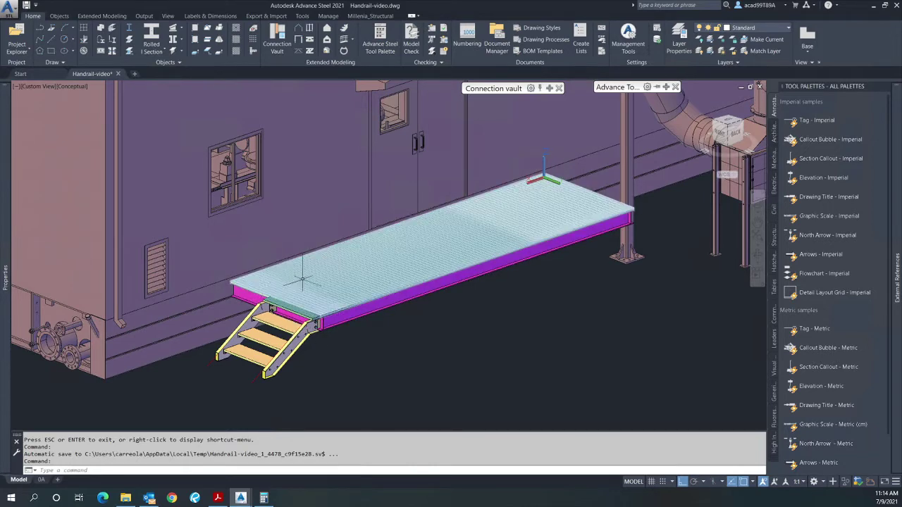
pyautogui.scroll(2, 220, 373)
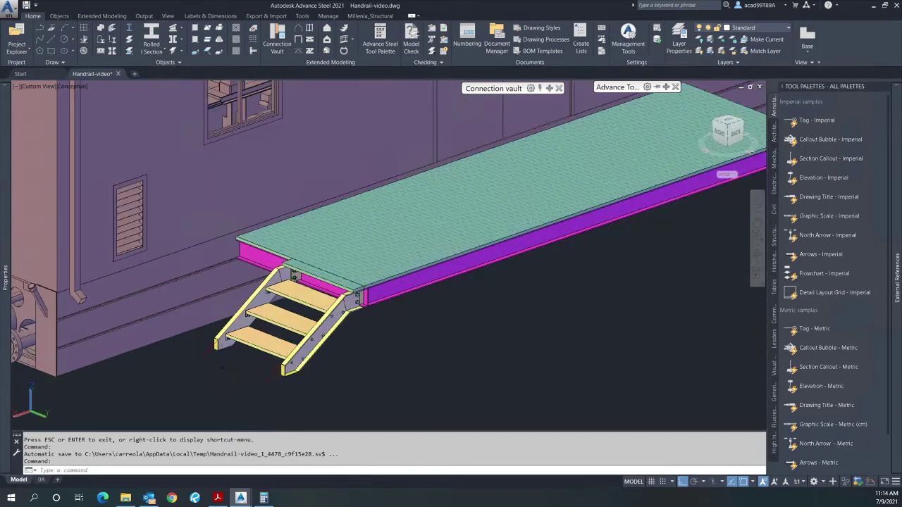
pyautogui.scroll(2, 215, 349)
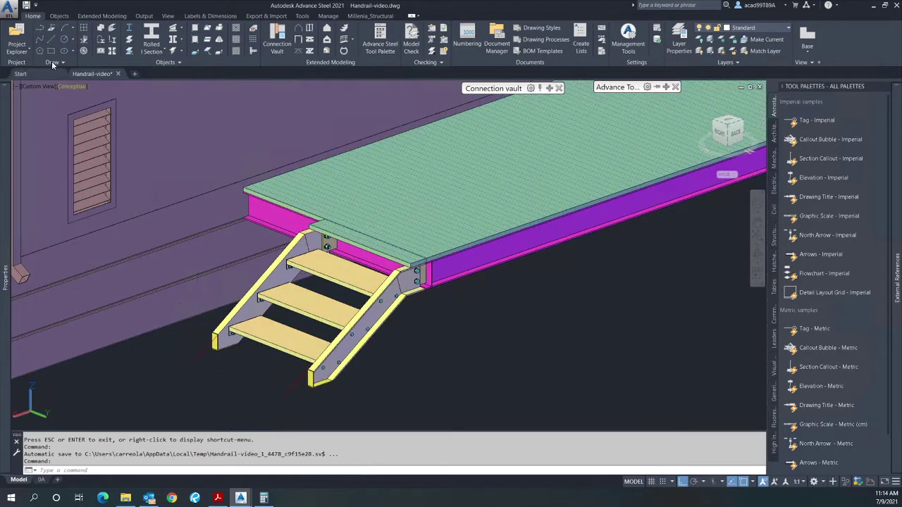
pyautogui.click(73, 88)
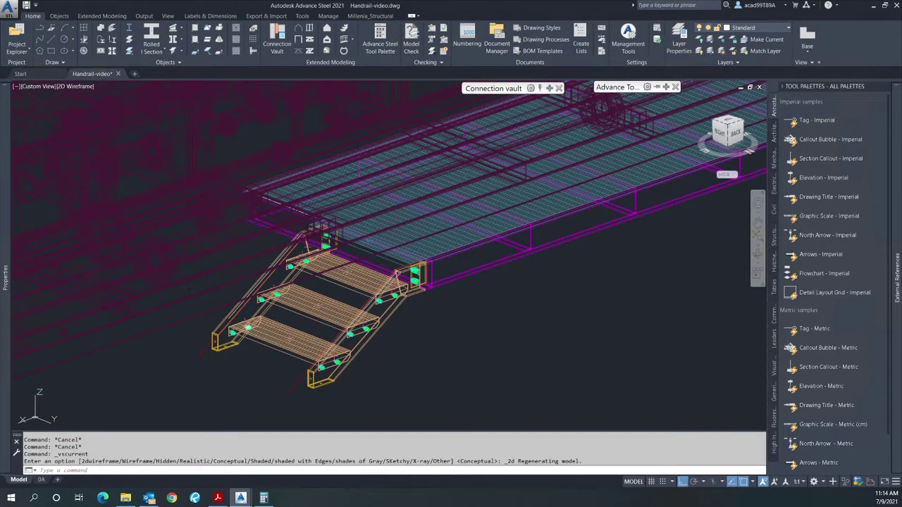
# - Start a new railing using the sloped beam and short horizontal beam of the building-side stair stringer as base beams
pyautogui.scroll(2, 224, 349)
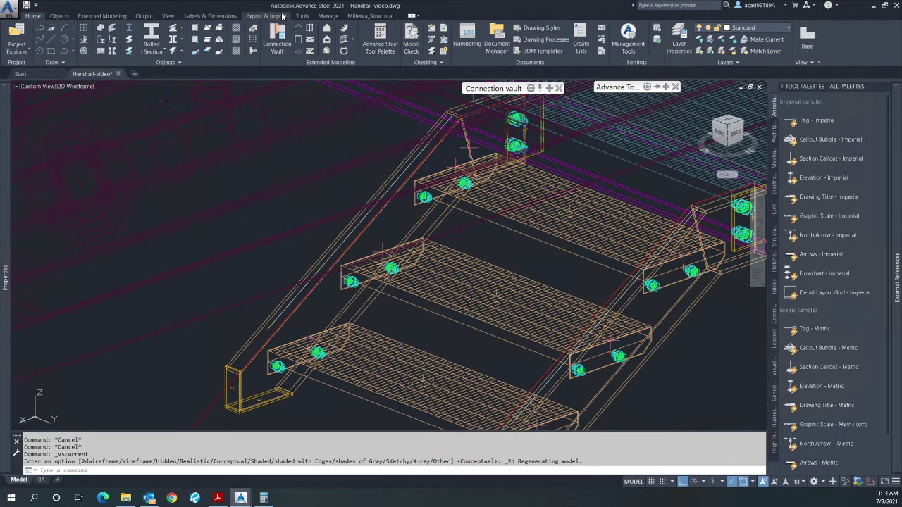
pyautogui.click(343, 42)
pyautogui.scroll(-3, 117, 361)
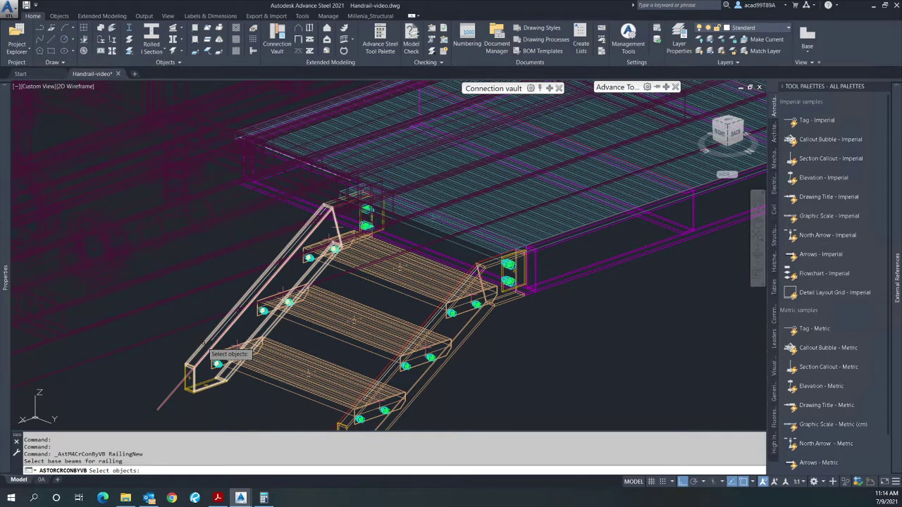
pyautogui.click(212, 354)
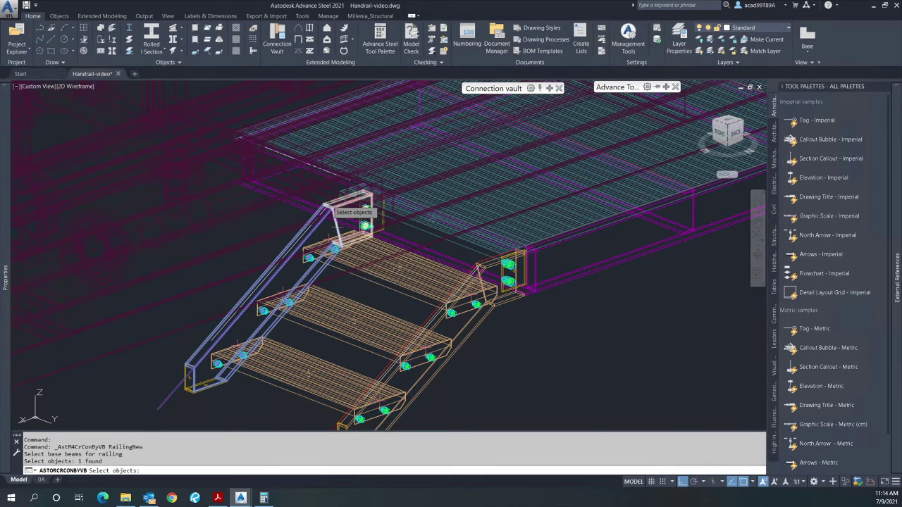
pyautogui.click(333, 208)
pyautogui.press('Return')
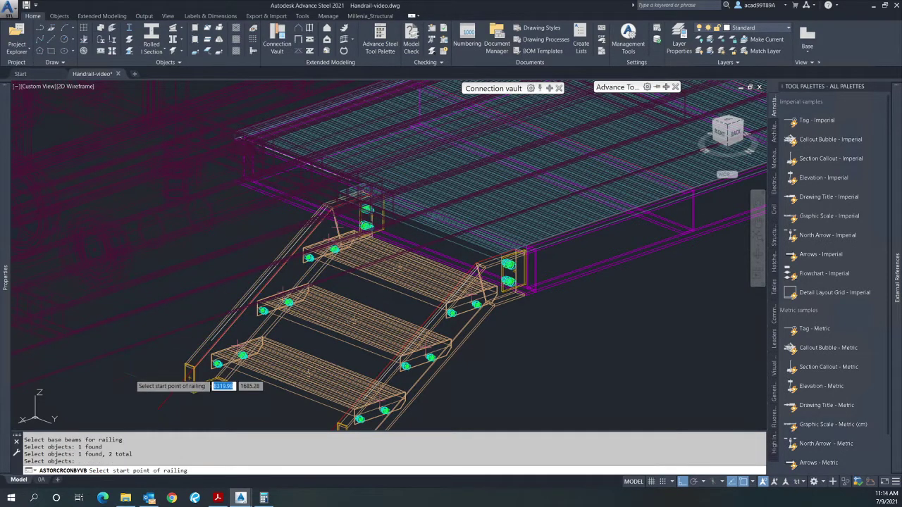
# - Turn ortho mode off and set the railing's start point at the endpoint of the sloped stringer's lower end
pyautogui.press('F8')
pyautogui.keyDown('shift'); pyautogui.rightClick(131, 374); pyautogui.keyUp('shift')
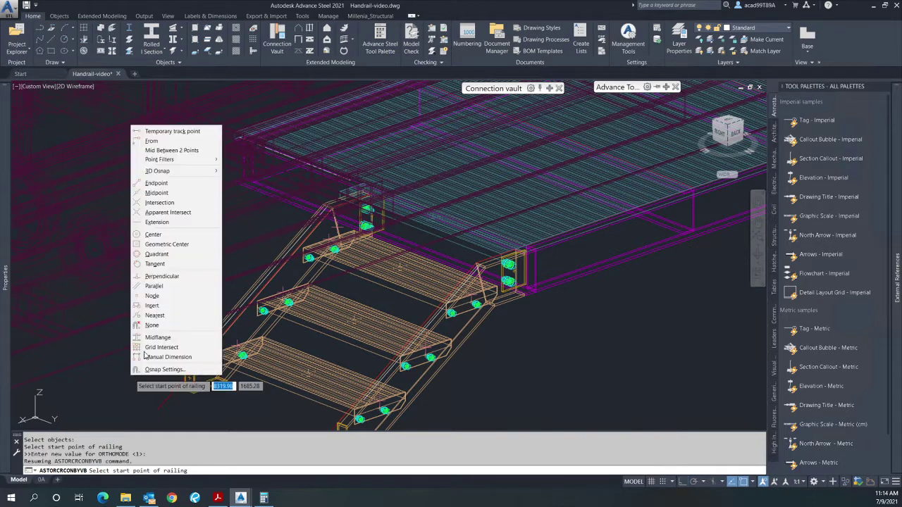
pyautogui.click(164, 184)
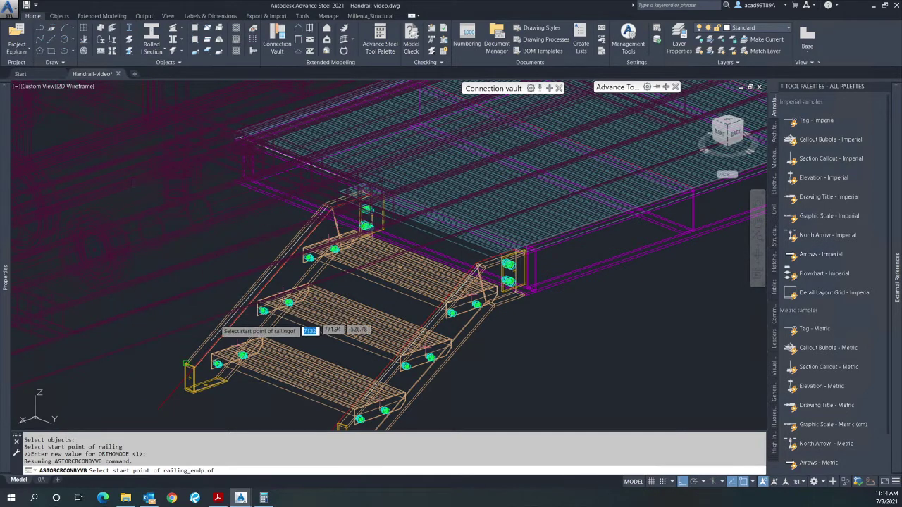
pyautogui.click(211, 340)
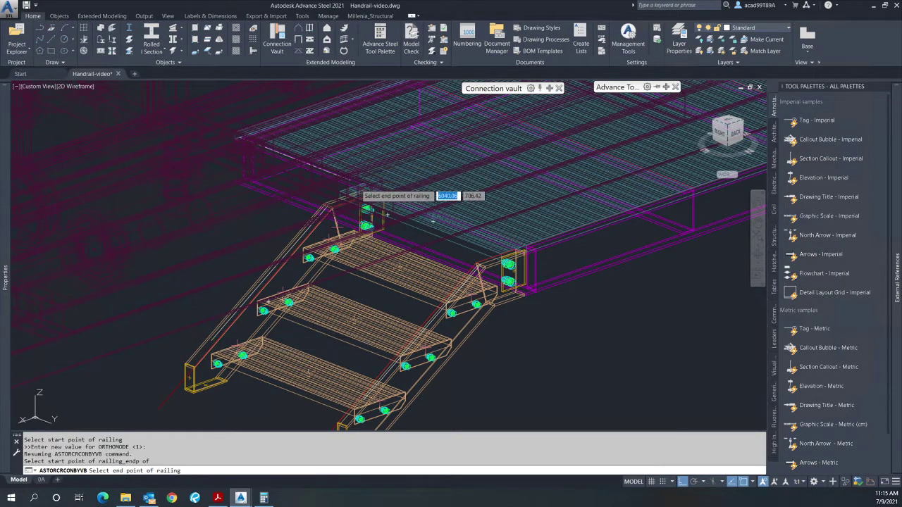
# - Set the railing's end point at the midpoint of the horizontal stringer's platform-end top edge, and choose No for a nosing point
pyautogui.scroll(5, 367, 185)
pyautogui.scroll(2, 401, 198)
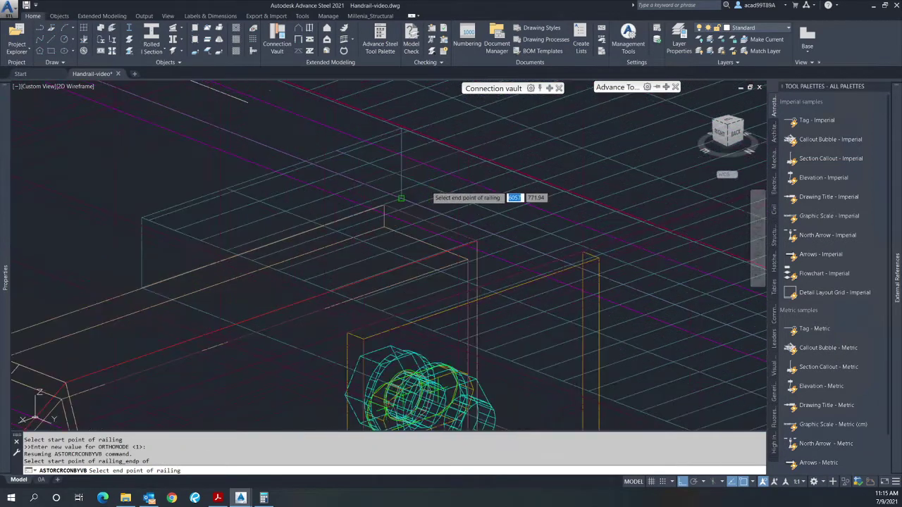
pyautogui.keyDown('shift'); pyautogui.rightClick(427, 189); pyautogui.keyUp('shift')
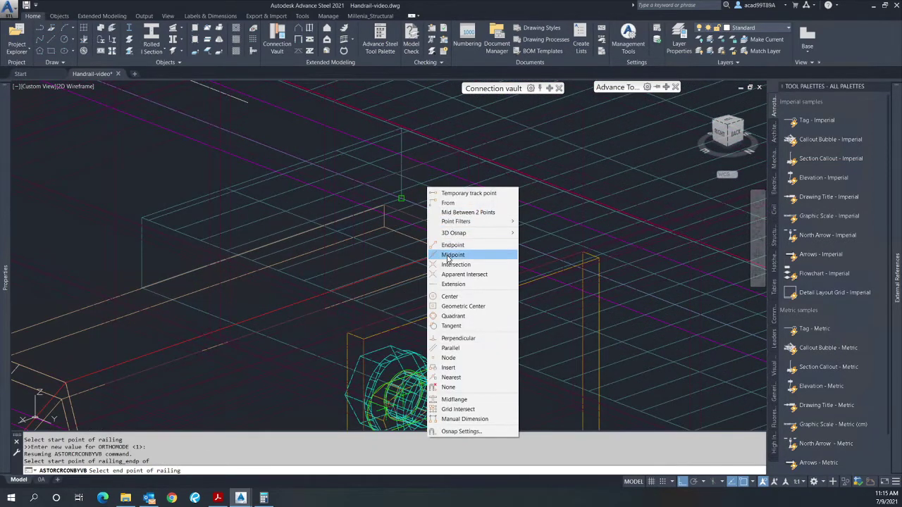
pyautogui.click(451, 254)
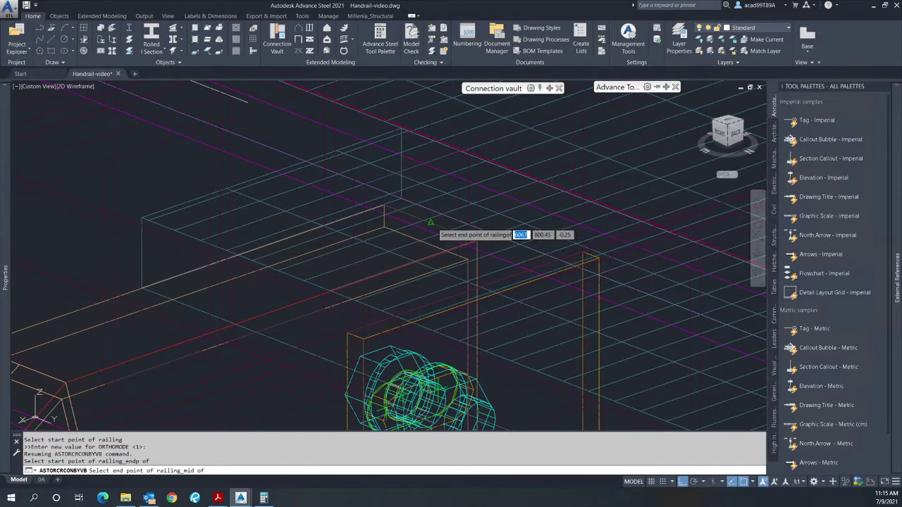
pyautogui.click(434, 227)
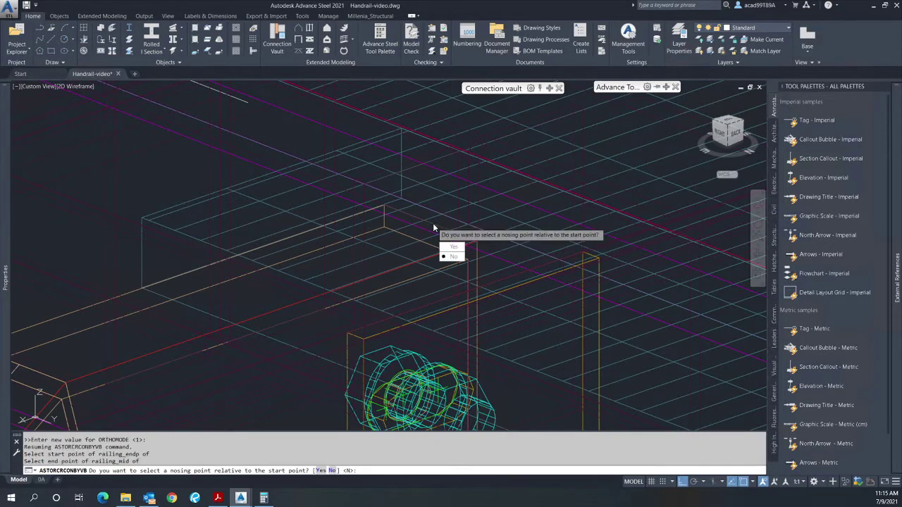
pyautogui.click(452, 257)
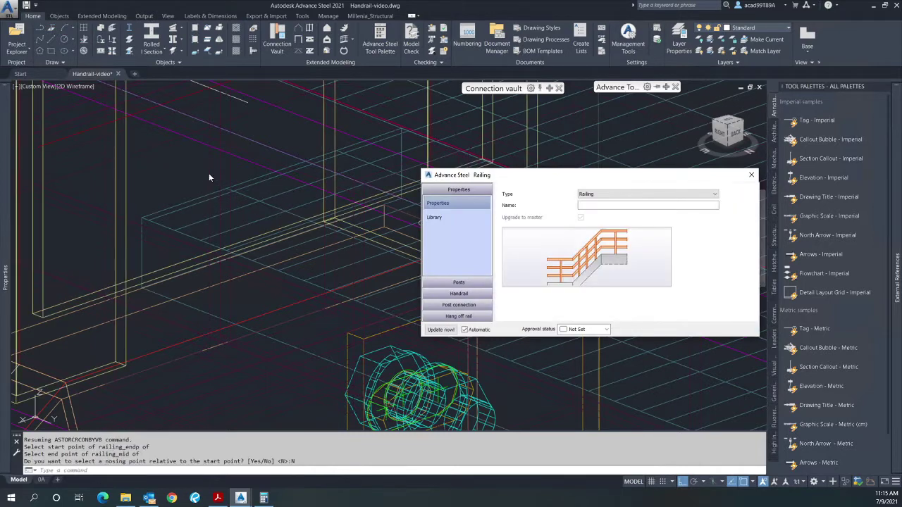
# - Apply the ME-HR C200 R1 preset from the railing library to the new stair railing
pyautogui.click(200, 172)
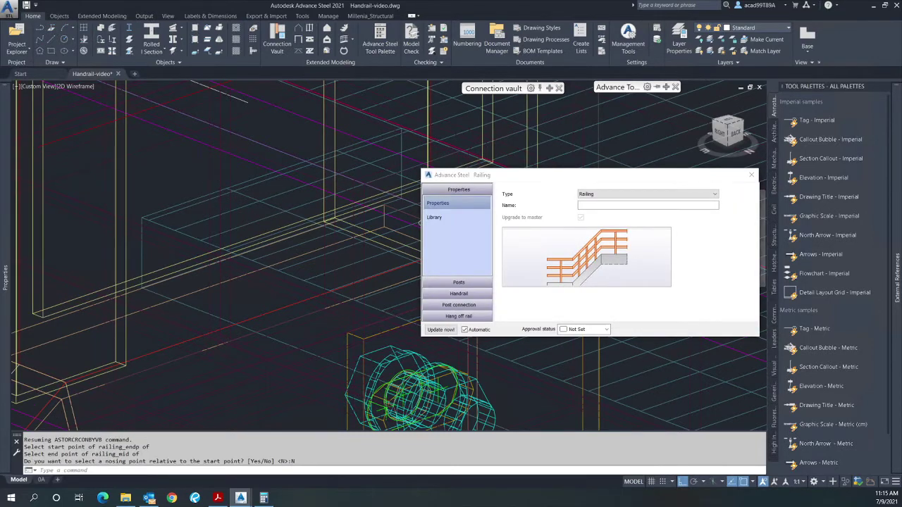
pyautogui.scroll(-8, 270, 138)
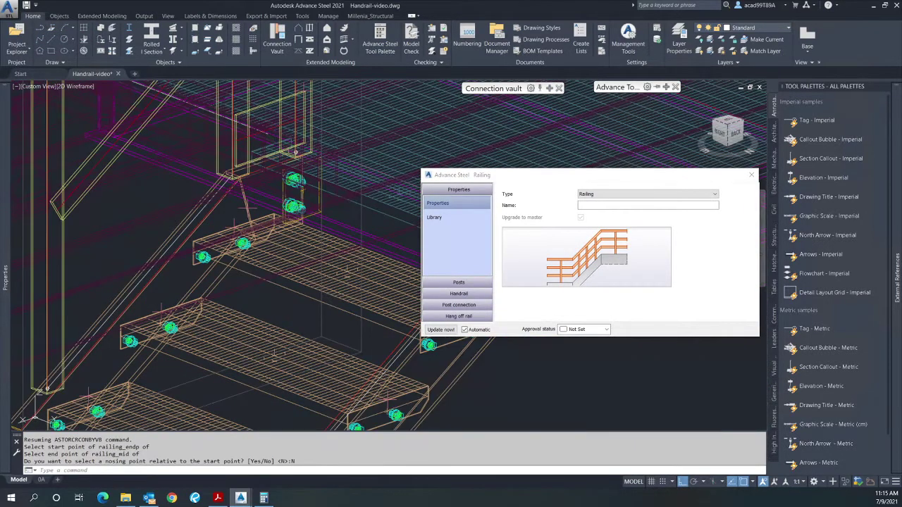
pyautogui.scroll(-2, 276, 145)
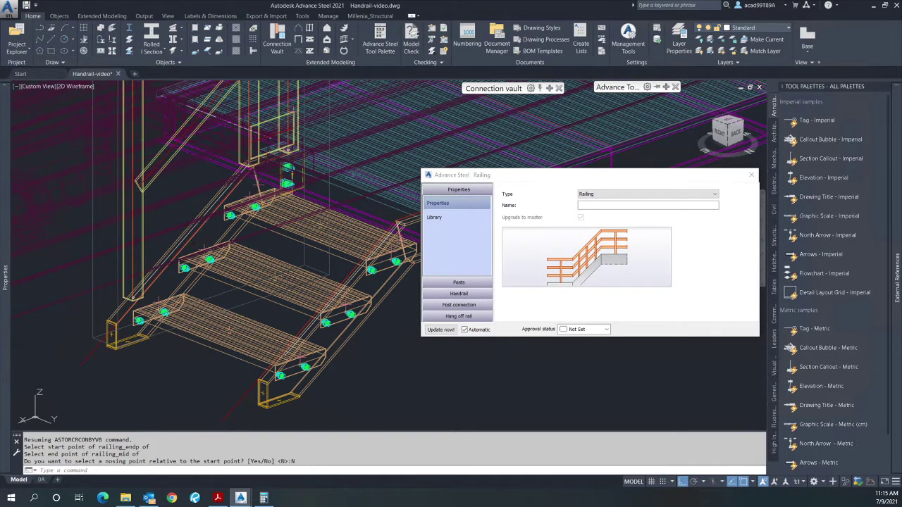
pyautogui.click(434, 220)
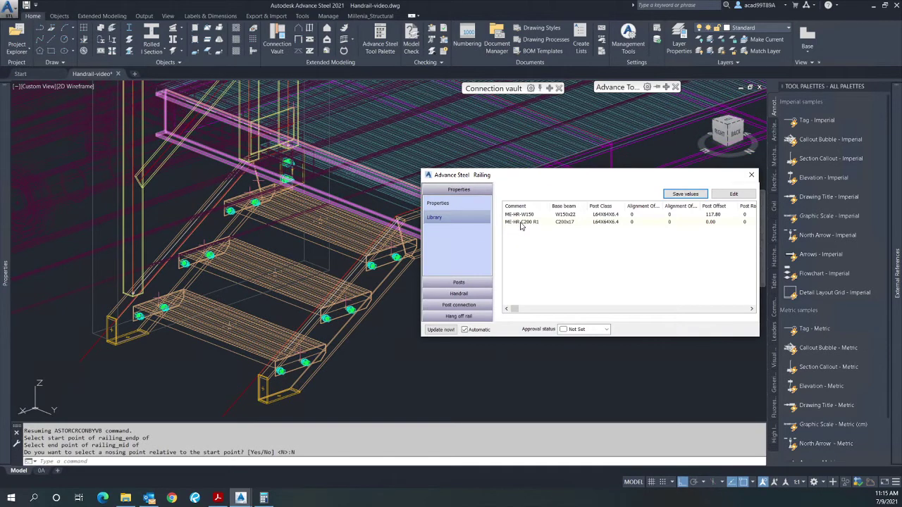
pyautogui.doubleClick(522, 223)
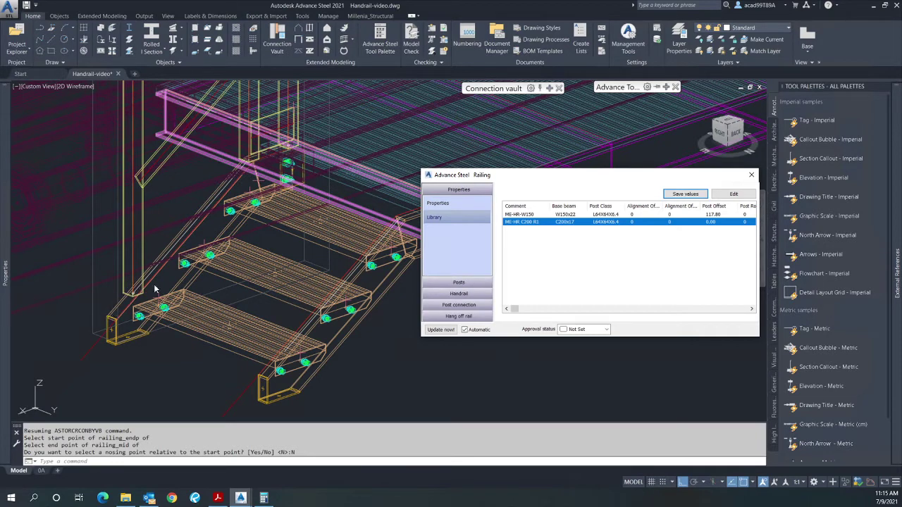
# - Set the stair railing's post offset to 70
pyautogui.click(458, 282)
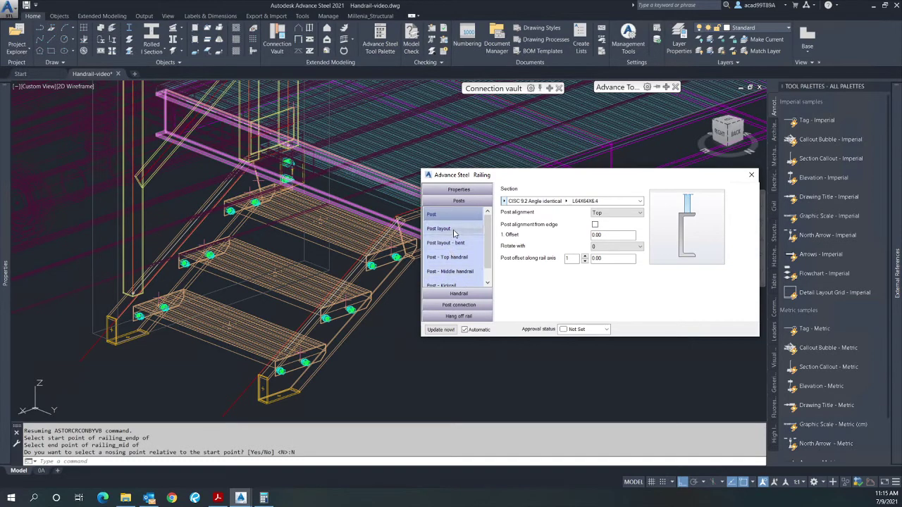
pyautogui.click(46, 297)
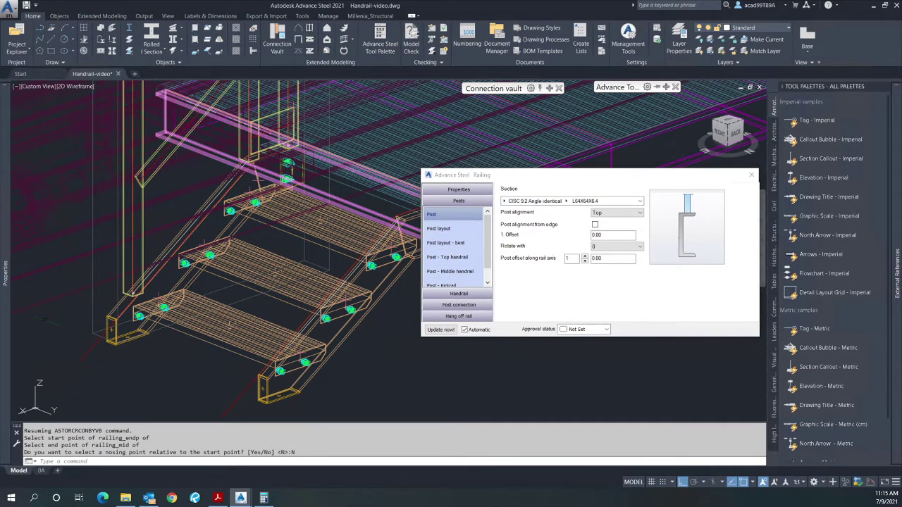
pyautogui.scroll(-2, 45, 300)
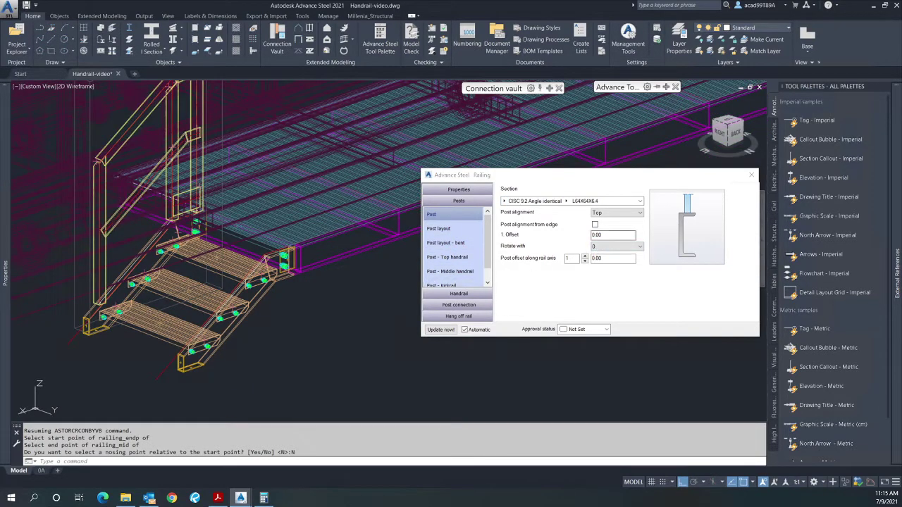
pyautogui.doubleClick(597, 236)
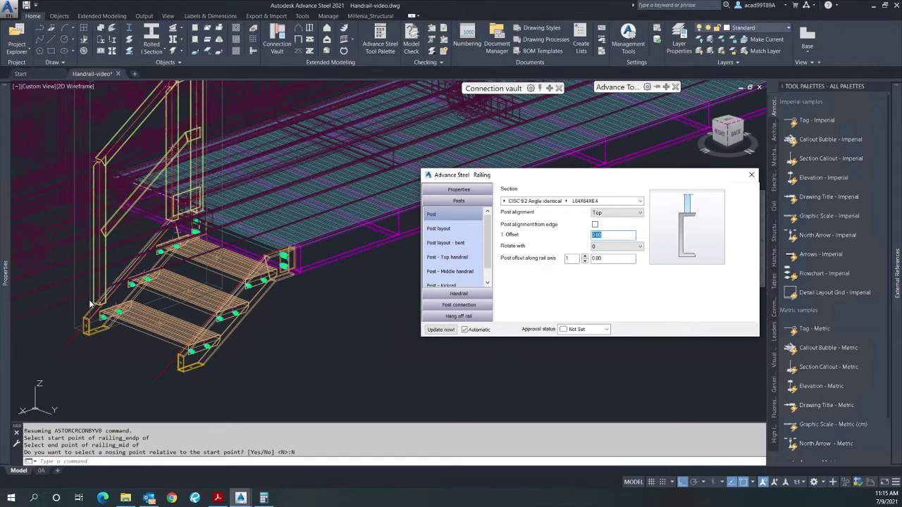
pyautogui.write('70')
pyautogui.press('Tab')
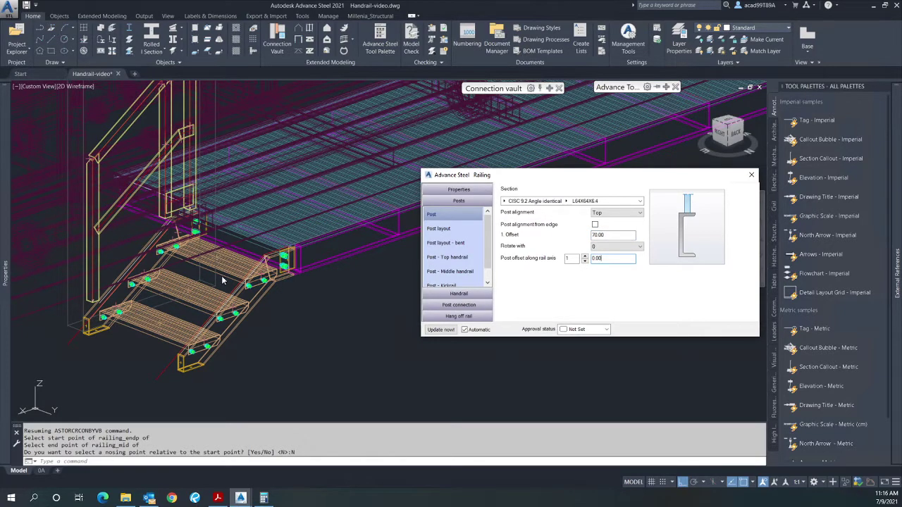
# - Examine how the railing's posts and sloped rails line up with the stair stringer and the platform
pyautogui.scroll(2, 81, 308)
pyautogui.scroll(3, 76, 313)
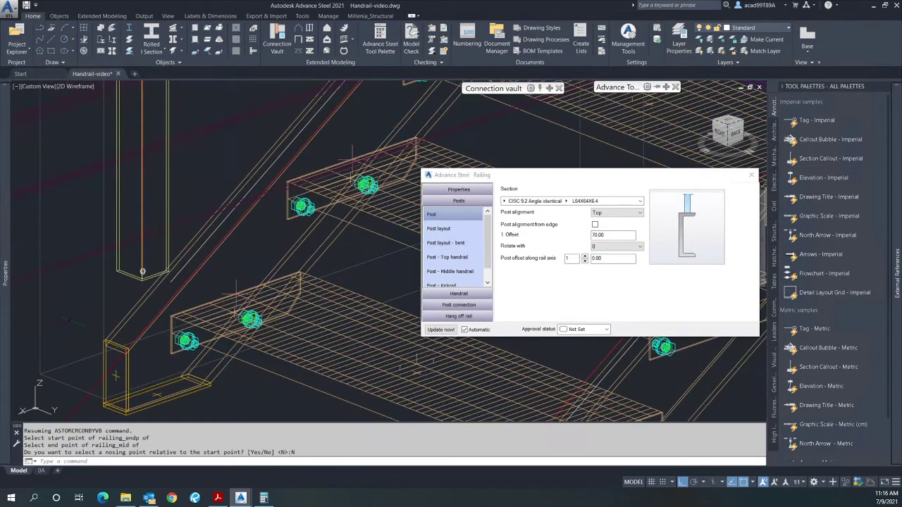
pyautogui.scroll(2, 130, 291)
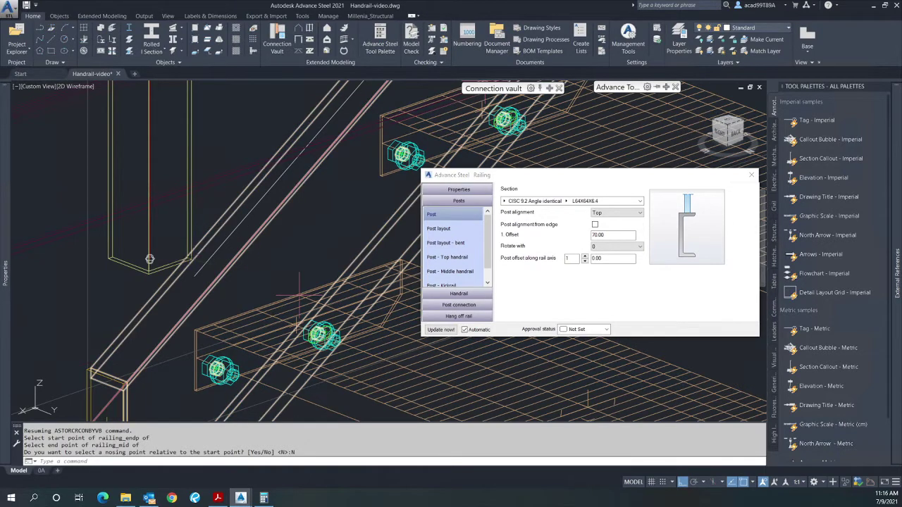
pyautogui.scroll(-10, 298, 294)
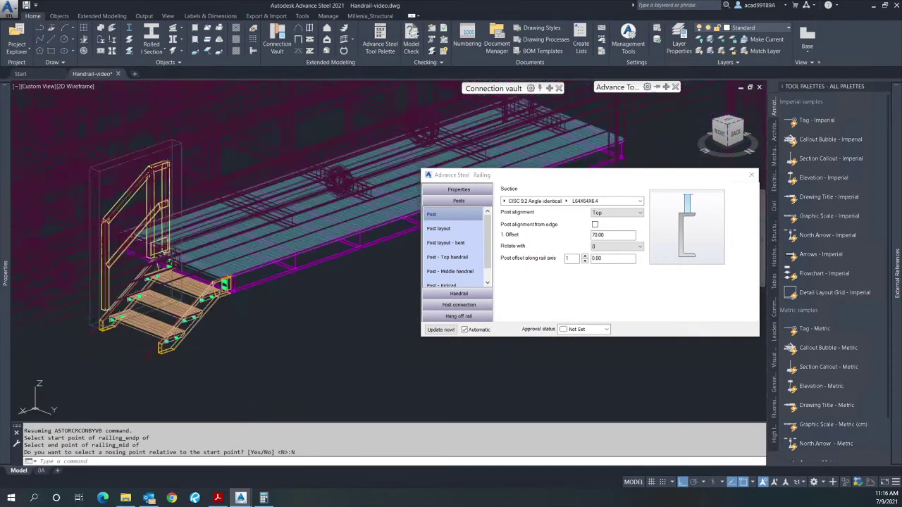
pyautogui.scroll(3, 100, 314)
pyautogui.scroll(-3, 107, 331)
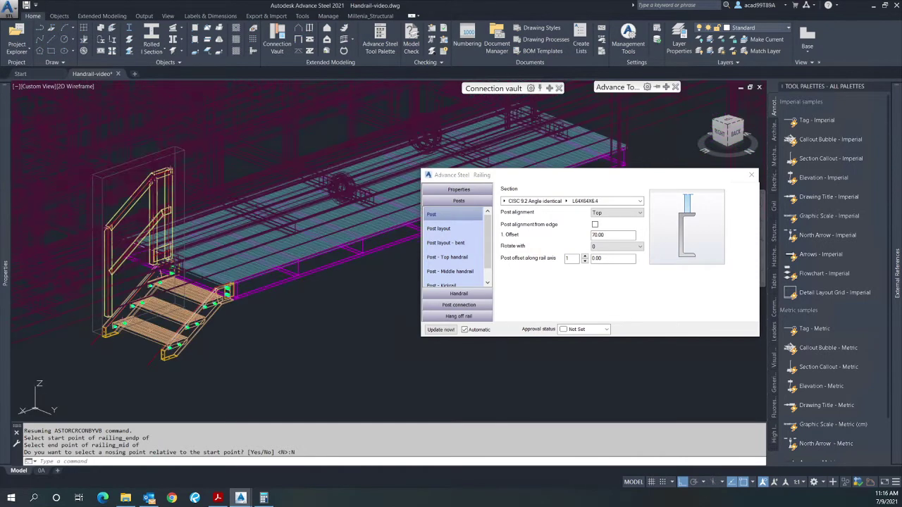
pyautogui.scroll(3, 143, 186)
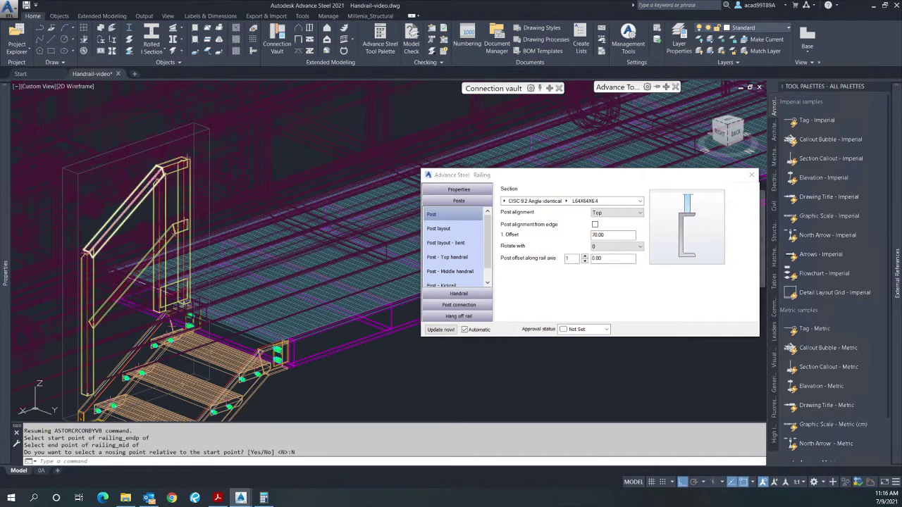
pyautogui.scroll(-3, 205, 133)
pyautogui.scroll(3, 143, 238)
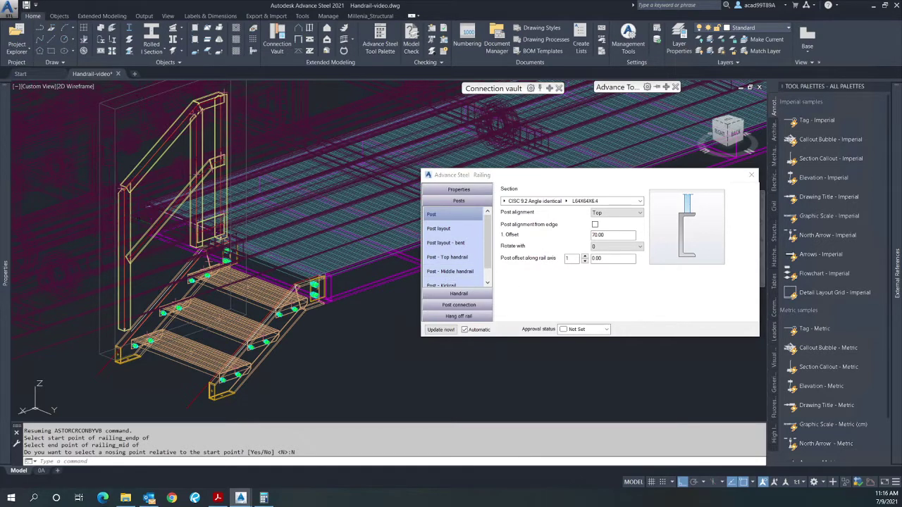
# - Set the stair railing's post offset along the rail axis to 32 for post 1
pyautogui.scroll(2, 126, 184)
pyautogui.scroll(3, 127, 187)
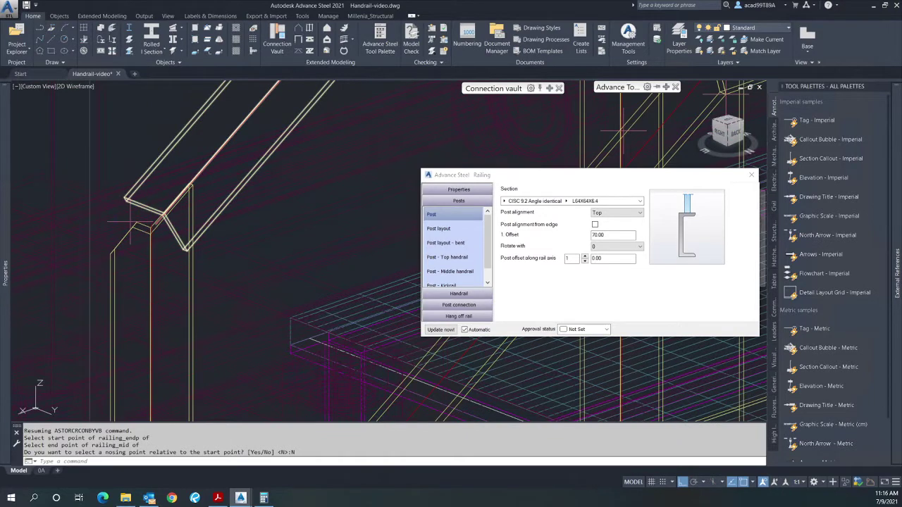
pyautogui.scroll(-5, 131, 226)
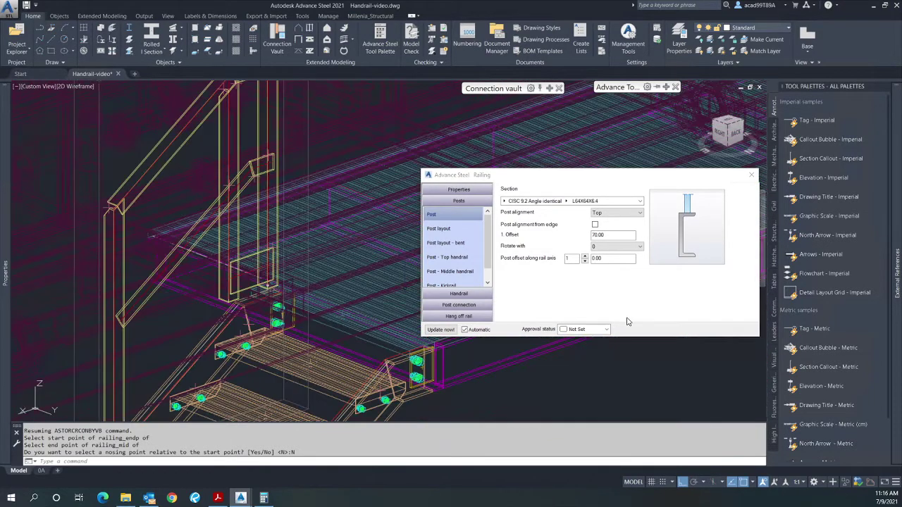
pyautogui.click(598, 259)
pyautogui.doubleClick(598, 258)
pyautogui.write('32')
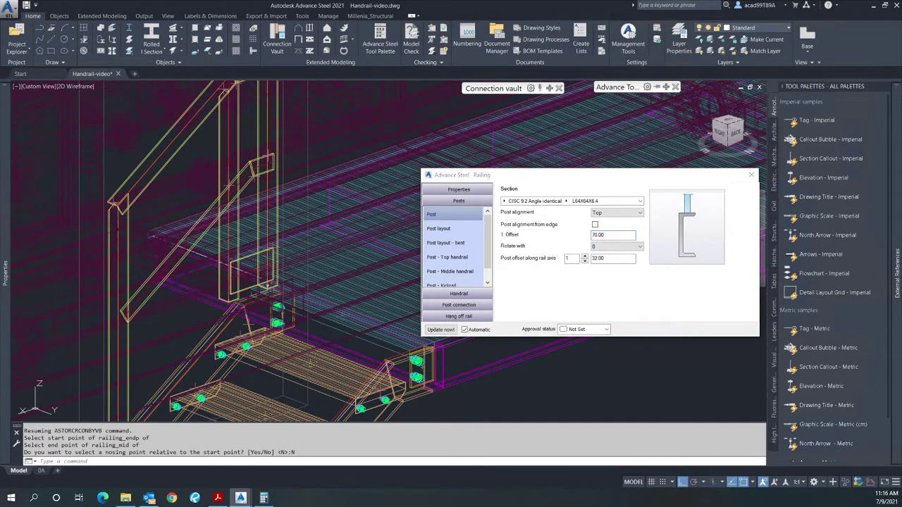
# - Set the offset along the rail axis to -100 for post 2 of the stair railing
pyautogui.scroll(-2, 119, 243)
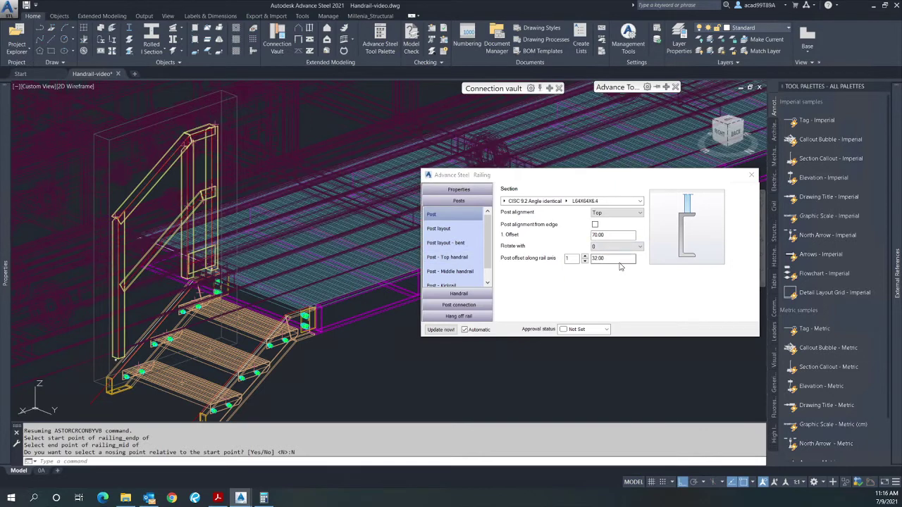
pyautogui.click(584, 258)
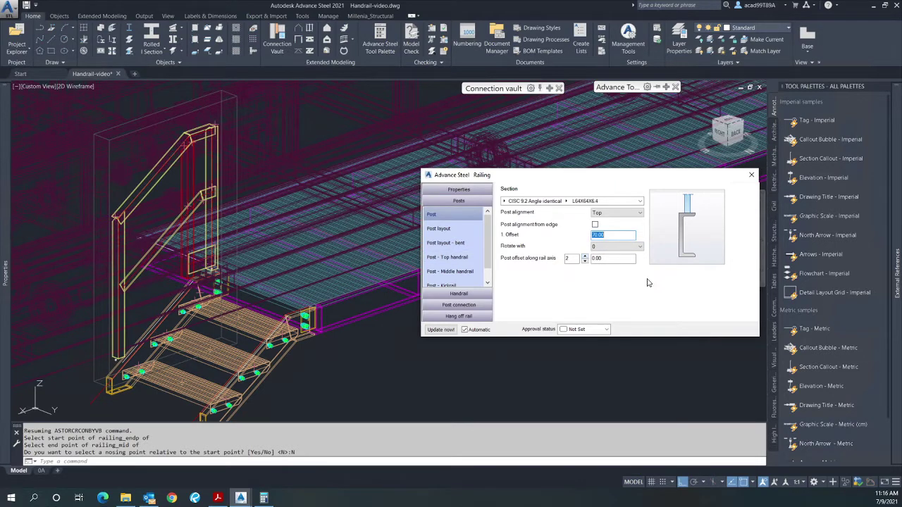
pyautogui.click(607, 258)
pyautogui.write('-100')
pyautogui.click(612, 235)
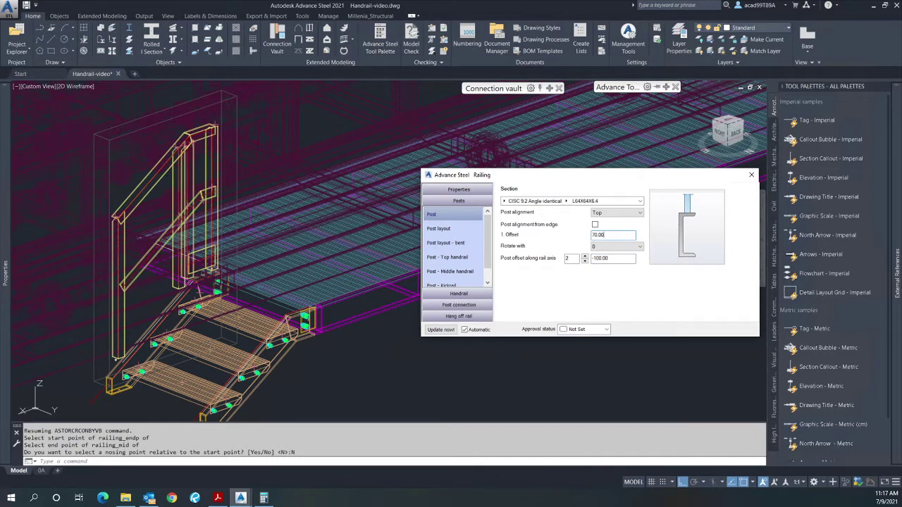
# - Set the offset along the rail axis to 100 for post 3 of the stair railing
pyautogui.click(585, 257)
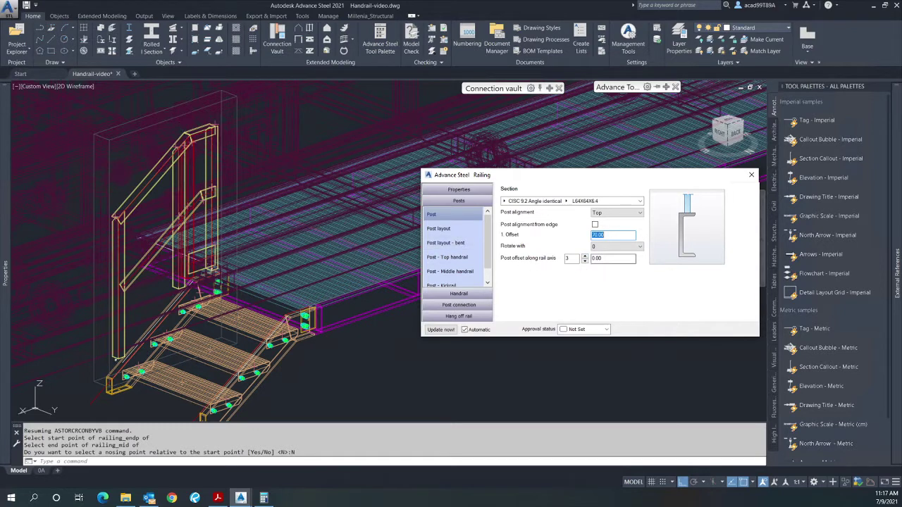
pyautogui.doubleClick(599, 258)
pyautogui.click(612, 235)
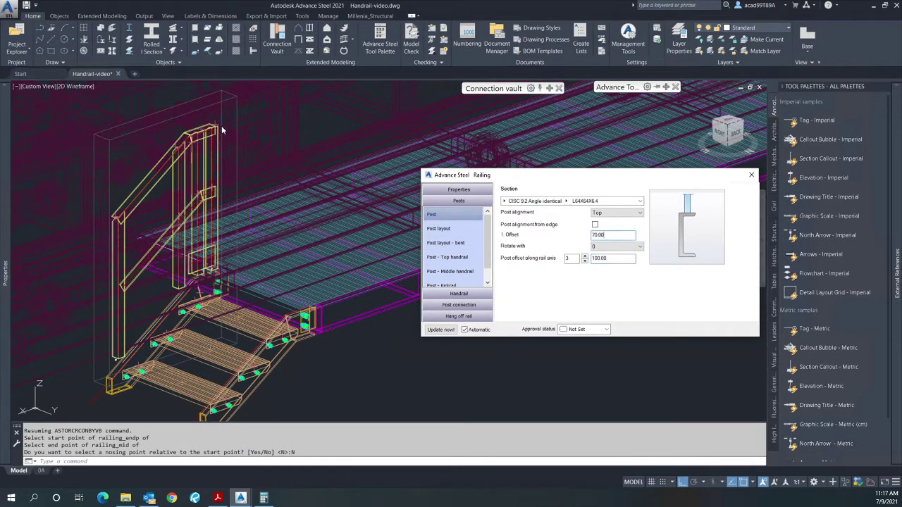
# - Set the offset along the rail axis to -50 for post 4, the end post at the platform
pyautogui.scroll(2, 217, 125)
pyautogui.scroll(2, 212, 125)
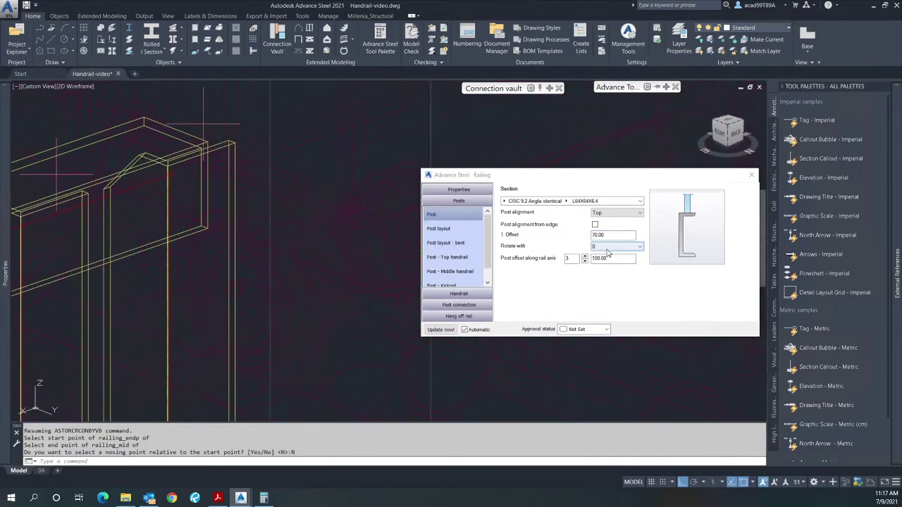
pyautogui.click(584, 256)
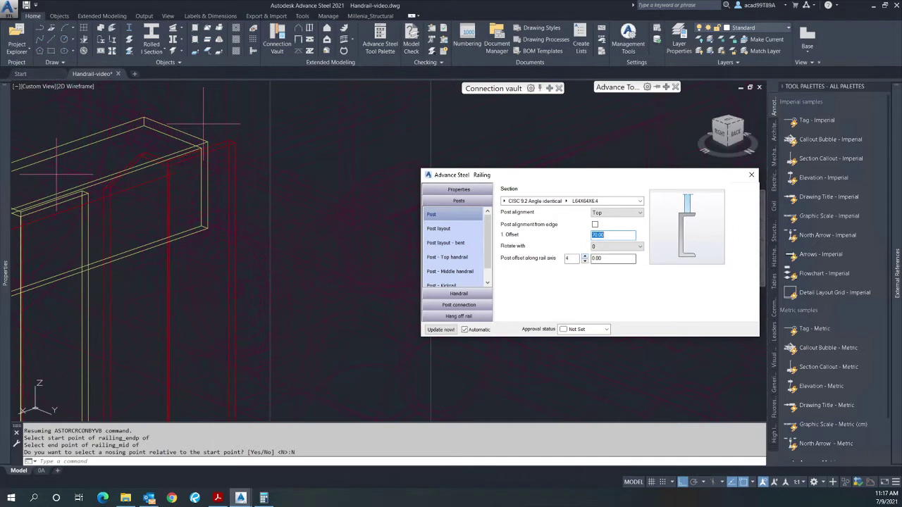
pyautogui.moveTo(605, 259); pyautogui.dragTo(574, 269)
pyautogui.click(606, 235)
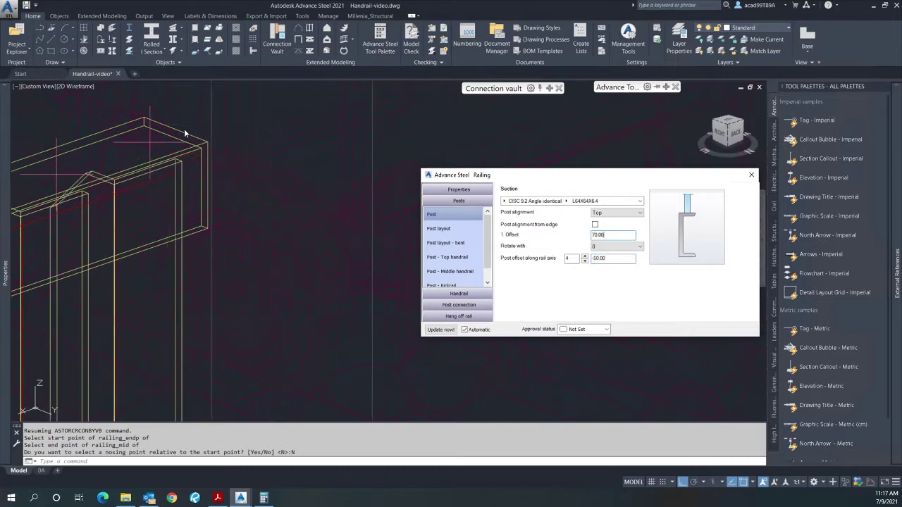
pyautogui.click(171, 145)
pyautogui.scroll(-10, 190, 141)
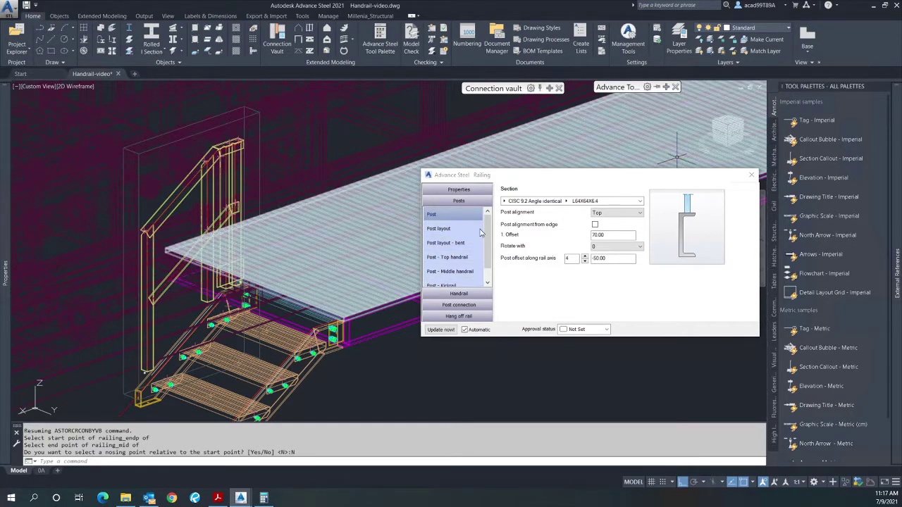
# - Review the railing's top handrail, sloped middle handrail, pickets, kickrail and handrail-to-handrail connection settings
pyautogui.moveTo(491, 236); pyautogui.dragTo(491, 266)
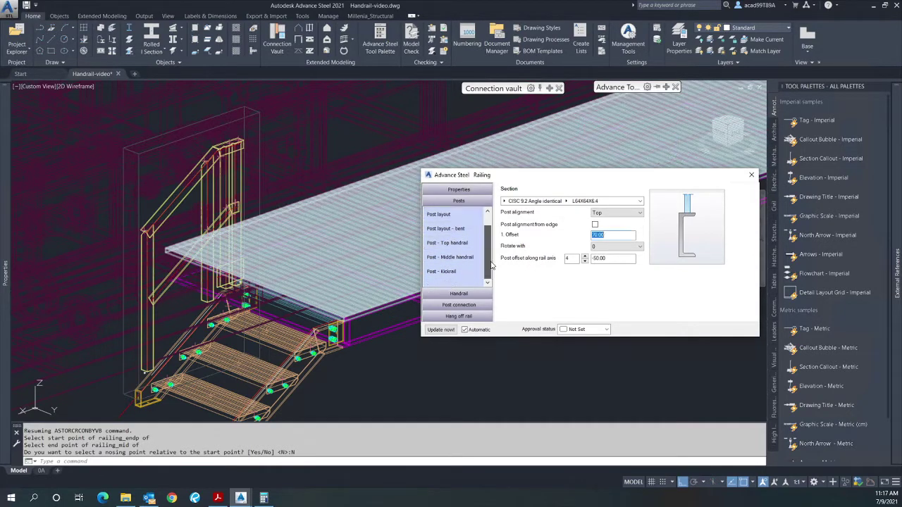
pyautogui.click(459, 293)
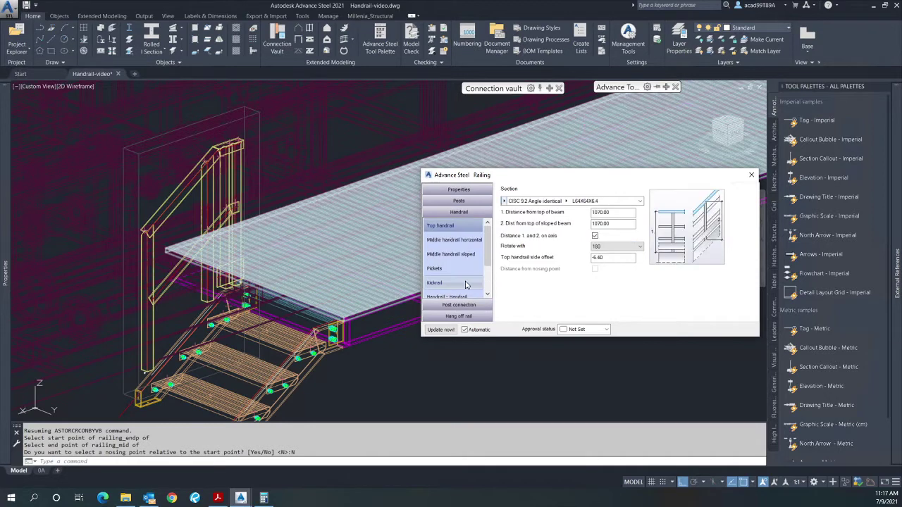
pyautogui.click(610, 213)
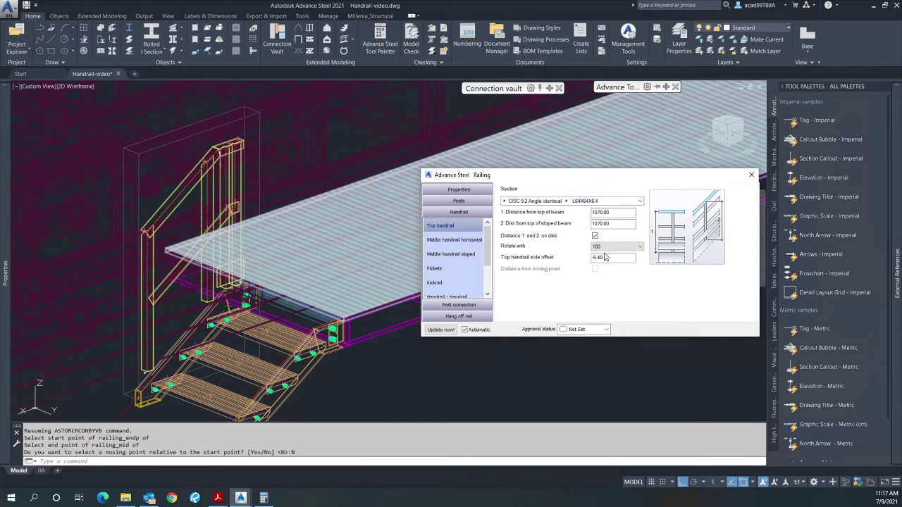
pyautogui.click(448, 256)
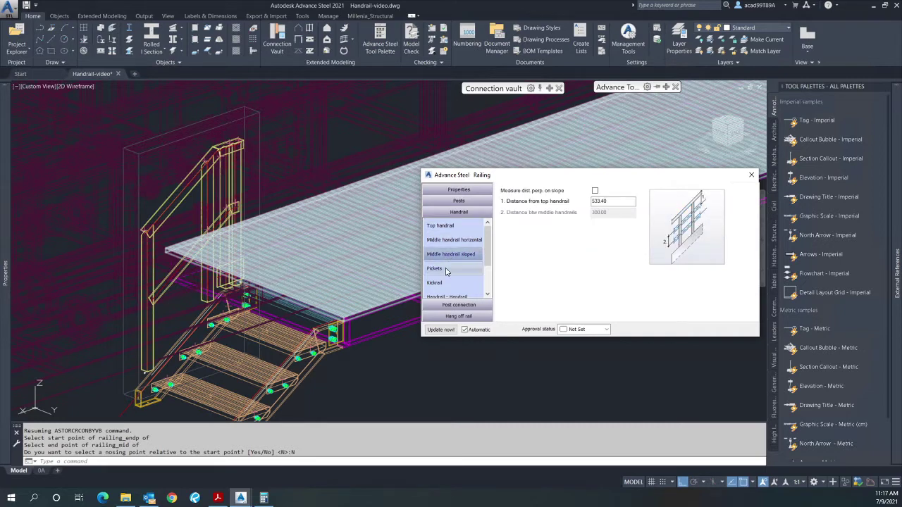
pyautogui.click(449, 270)
pyautogui.click(444, 283)
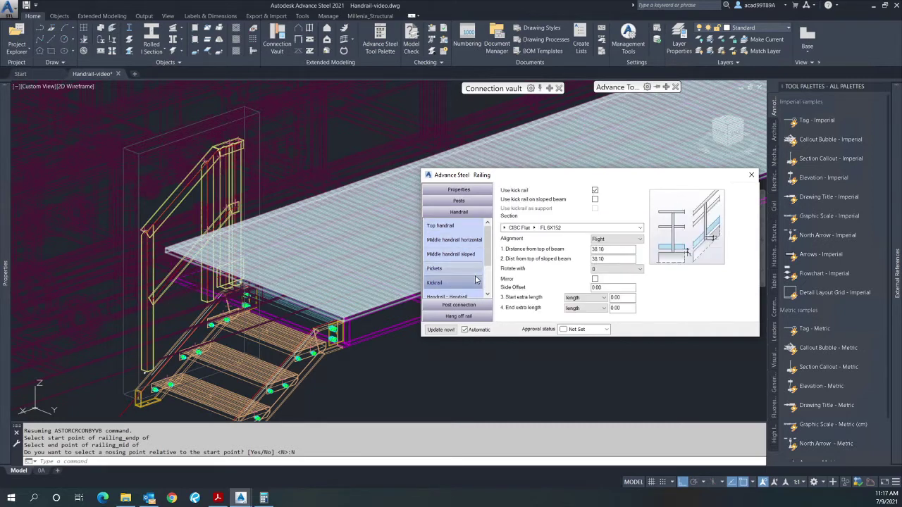
pyautogui.moveTo(488, 264); pyautogui.dragTo(488, 282)
pyautogui.scroll(-1, 487, 281)
pyautogui.click(447, 254)
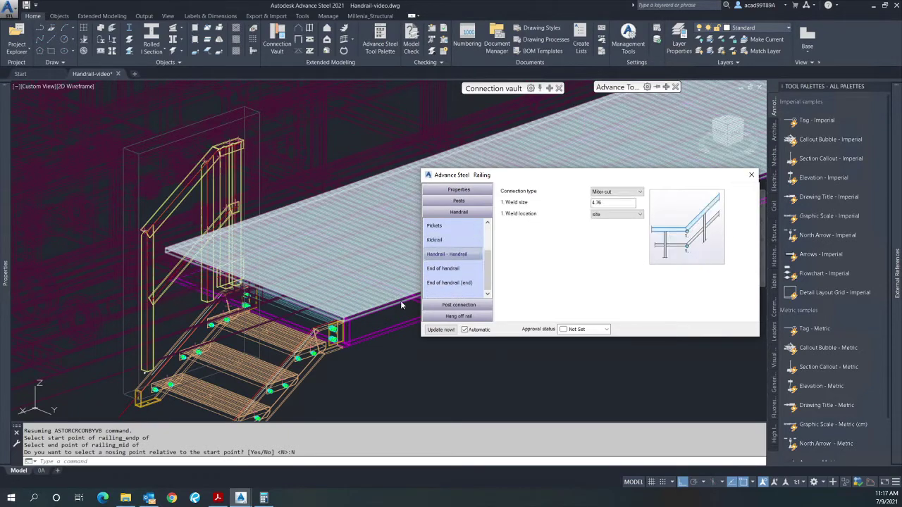
# - Check the typical handrail section in the standard drawing in Adobe Acrobat Reader, return to Advance Steel and close the railing settings
pyautogui.click(218, 498)
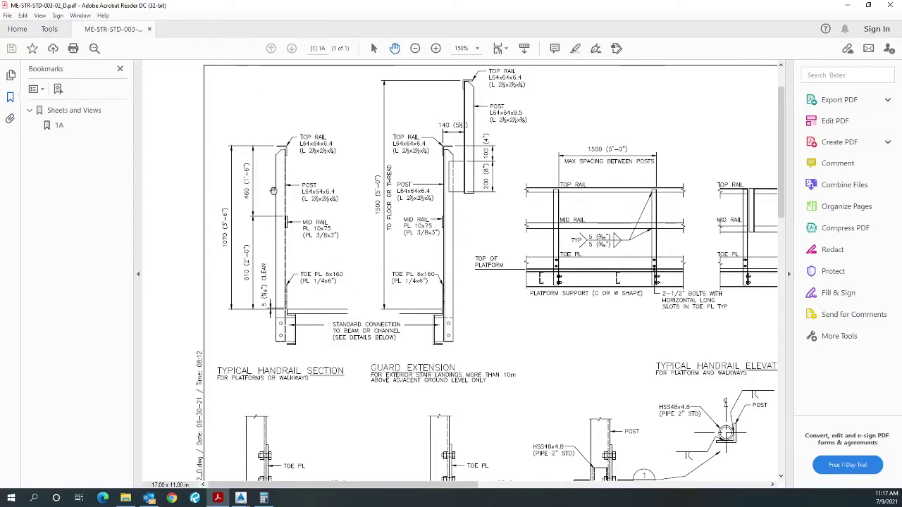
pyautogui.click(848, 7)
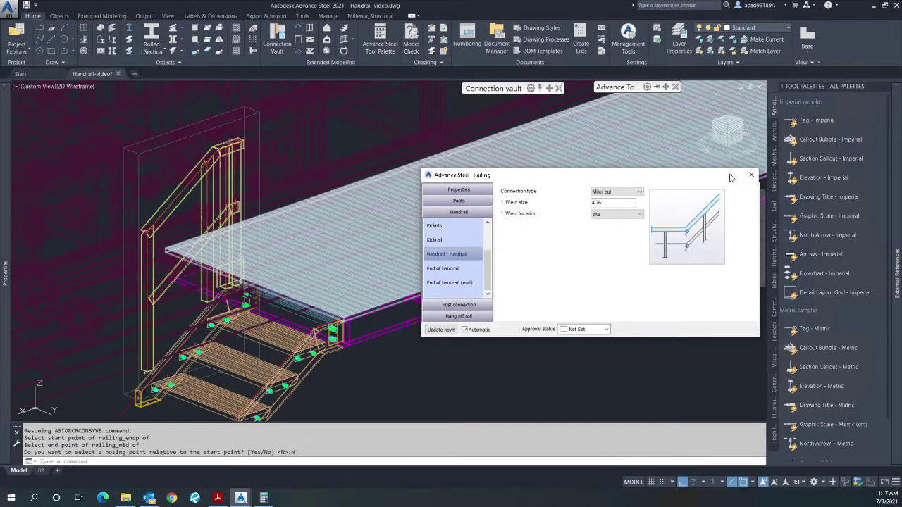
pyautogui.scroll(1, 454, 268)
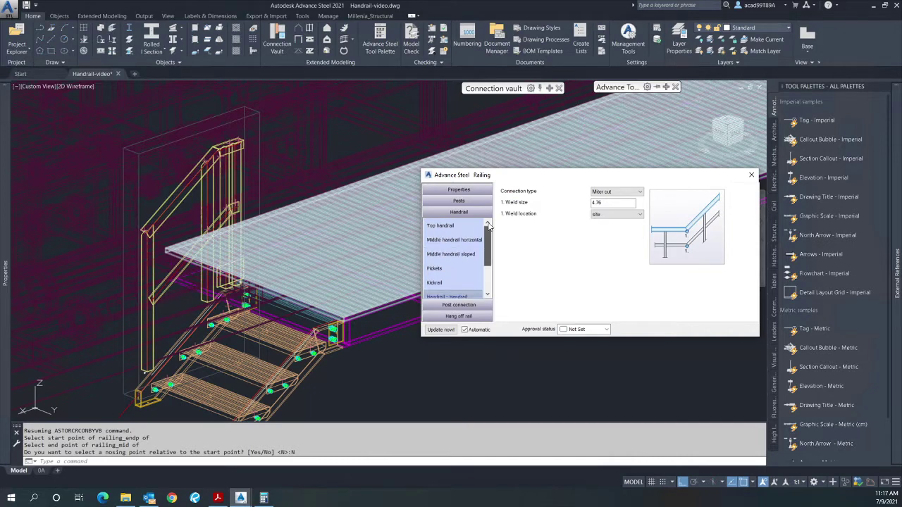
pyautogui.click(459, 190)
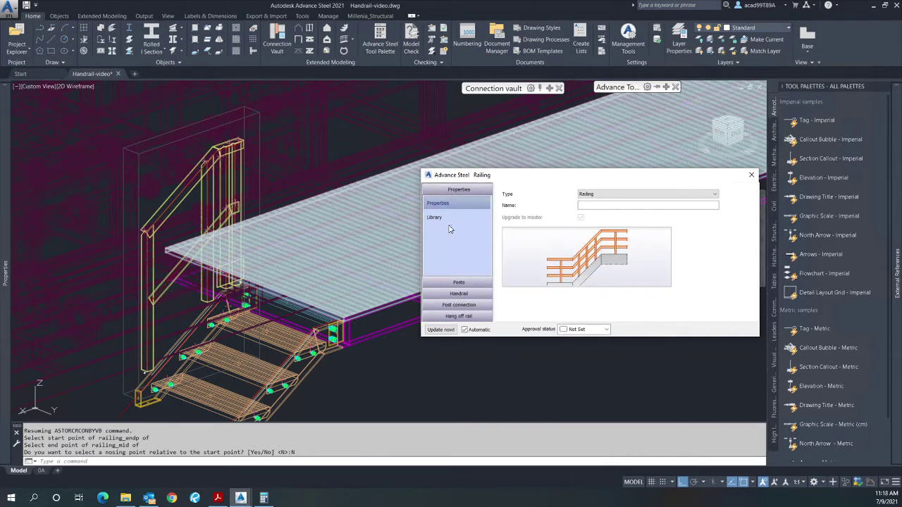
pyautogui.click(751, 175)
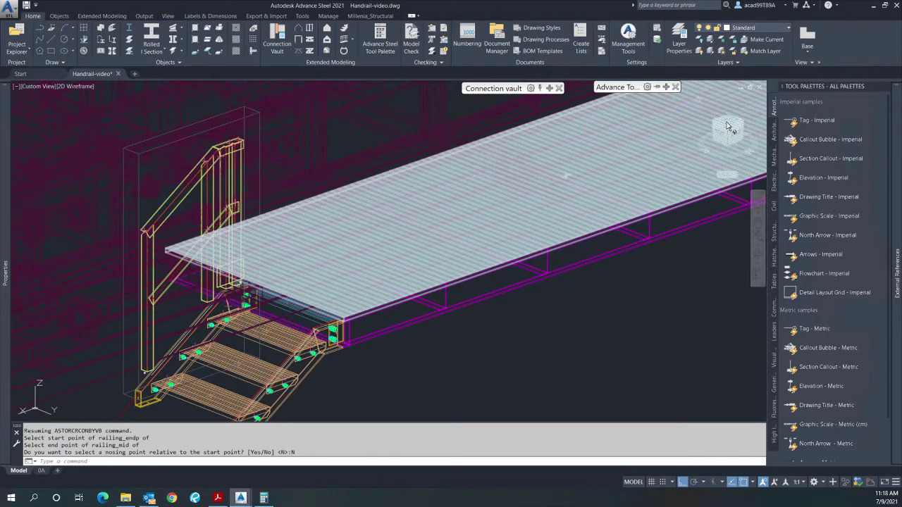
# - Examine the railing posts against the stringer and platform edge in plan view, and return to a 3D view of the whole model
pyautogui.click(729, 125)
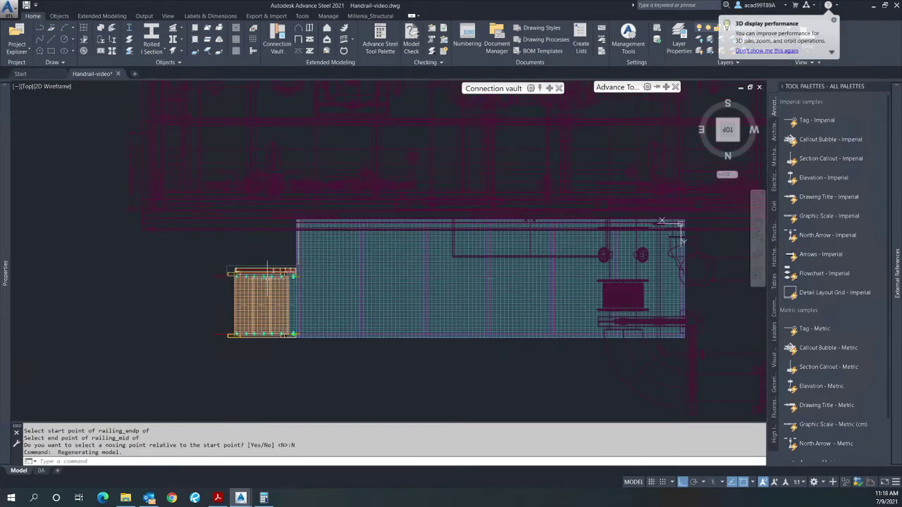
pyautogui.scroll(5, 267, 271)
pyautogui.scroll(3, 361, 255)
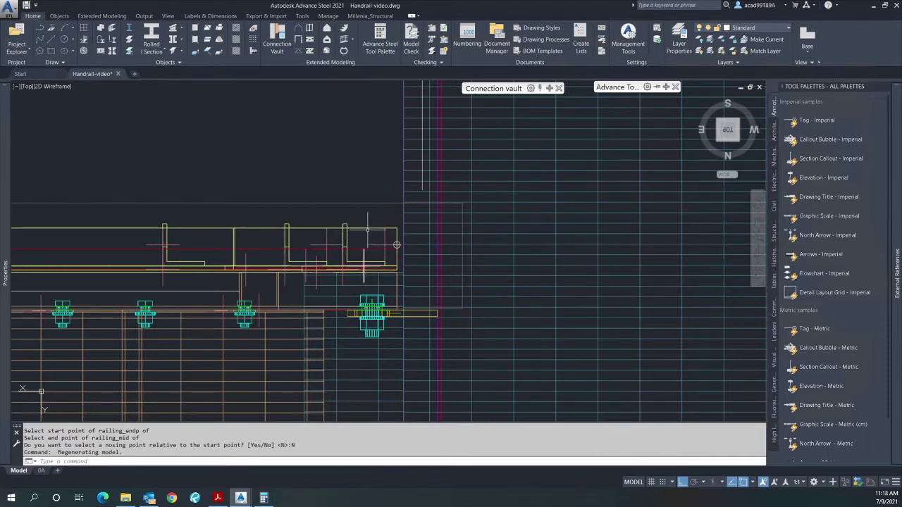
pyautogui.scroll(-1, 344, 240)
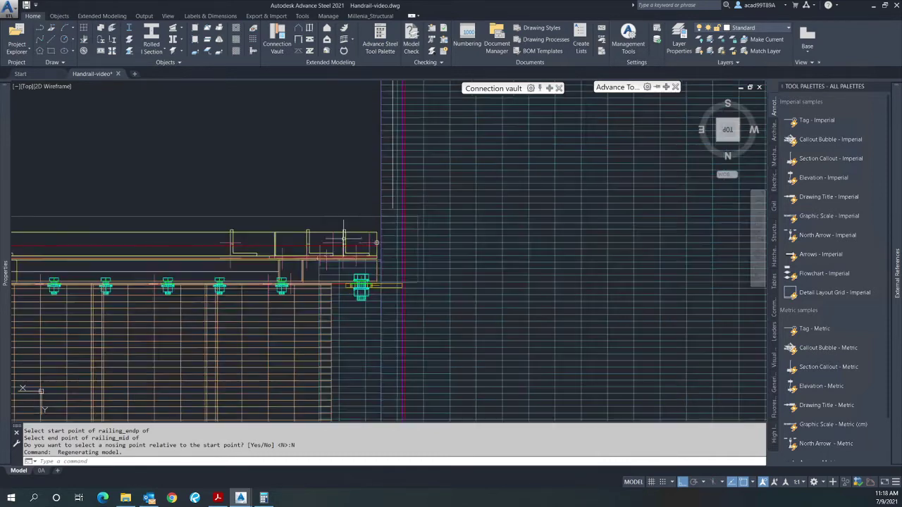
pyautogui.scroll(-1, 339, 241)
pyautogui.scroll(-1, 336, 241)
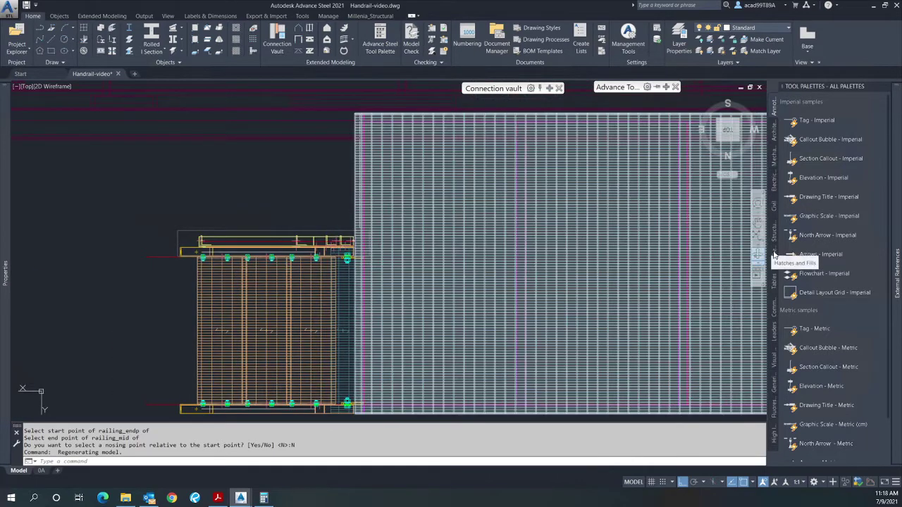
pyautogui.keyDown('shift'); pyautogui.moveTo(149, 224); pyautogui.dragTo(191, 263, button='middle'); pyautogui.keyUp('shift')
pyautogui.keyDown('shift'); pyautogui.moveTo(222, 221); pyautogui.dragTo(233, 213, button='middle'); pyautogui.keyUp('shift')
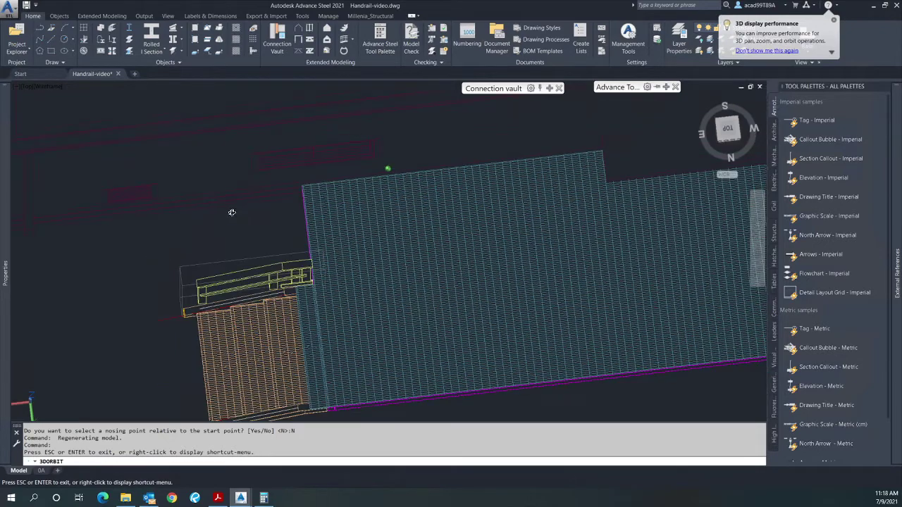
pyautogui.keyDown('shift'); pyautogui.moveTo(270, 277); pyautogui.dragTo(186, 197, button='middle'); pyautogui.keyUp('shift')
pyautogui.rightClick(188, 208)
pyautogui.click(211, 214)
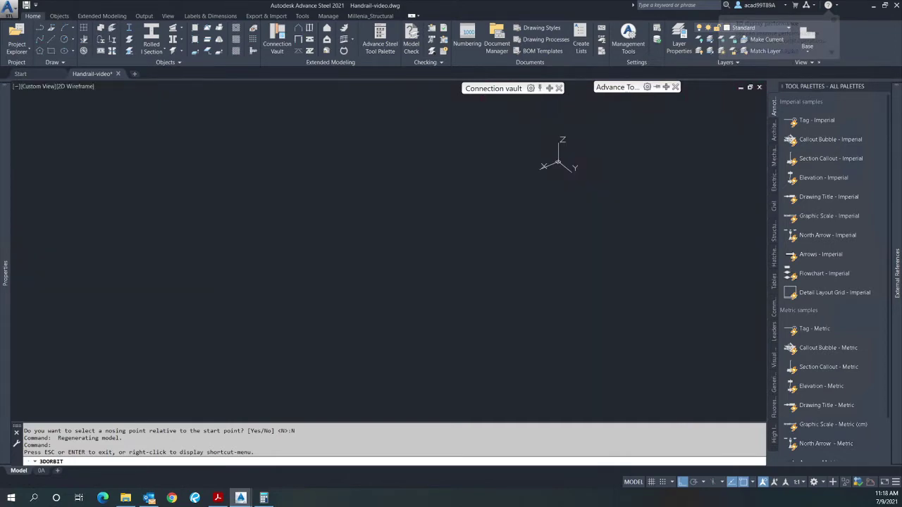
pyautogui.press('Escape')
# - Unload the external reference BUB03-EQ-MOD-20084 C-400 Rev B from the drawing
pyautogui.write('R')
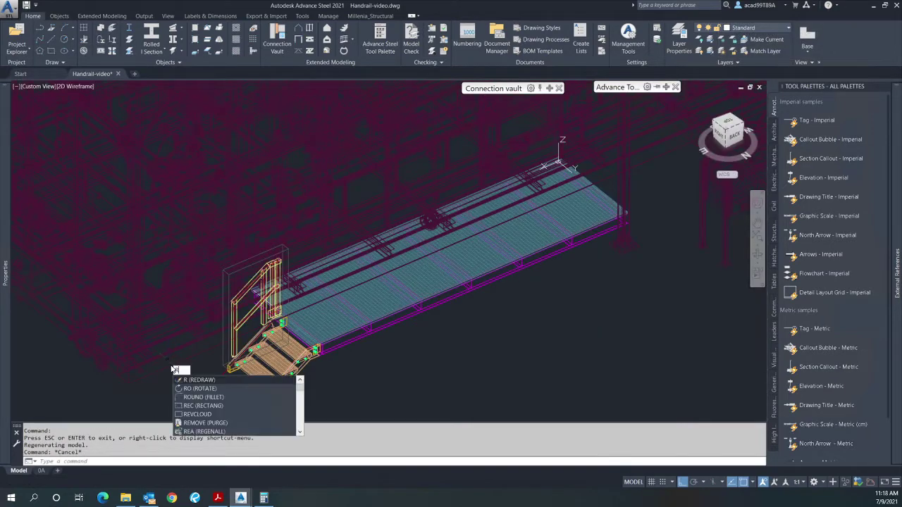
pyautogui.press('BackSpace')
pyautogui.write('xr')
pyautogui.press('Return')
pyautogui.rightClick(724, 140)
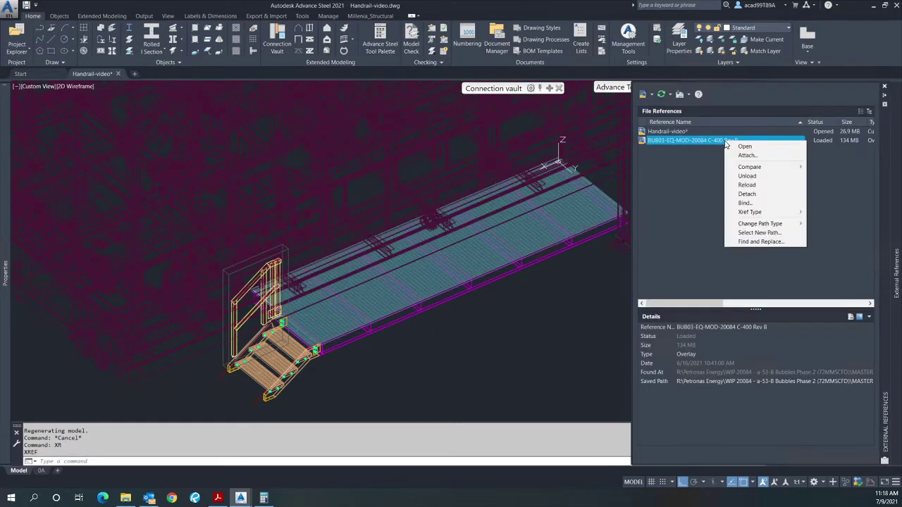
pyautogui.click(381, 339)
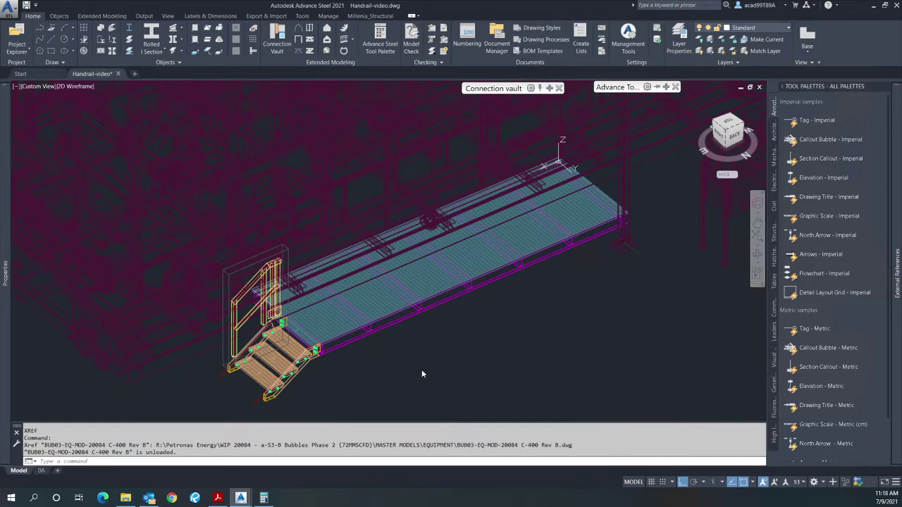
pyautogui.click(330, 370)
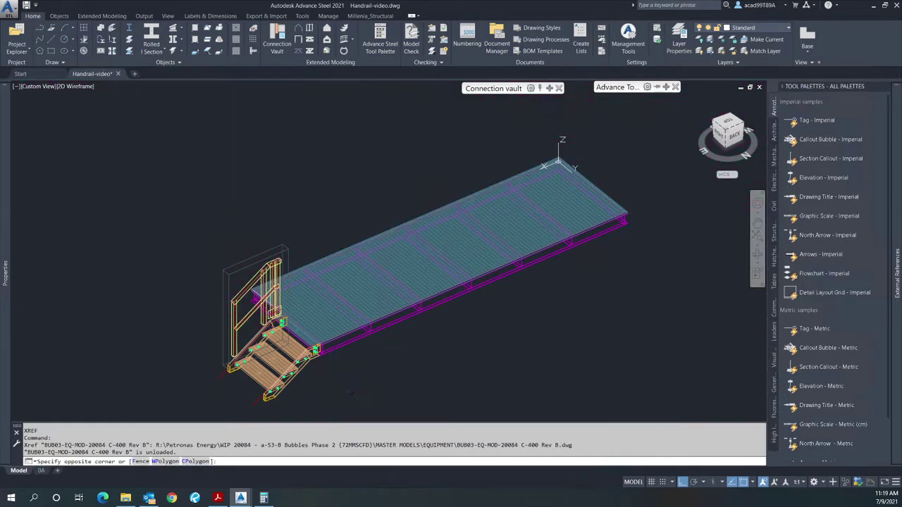
pyautogui.press('Escape')
pyautogui.press('Escape')
pyautogui.press('Escape')
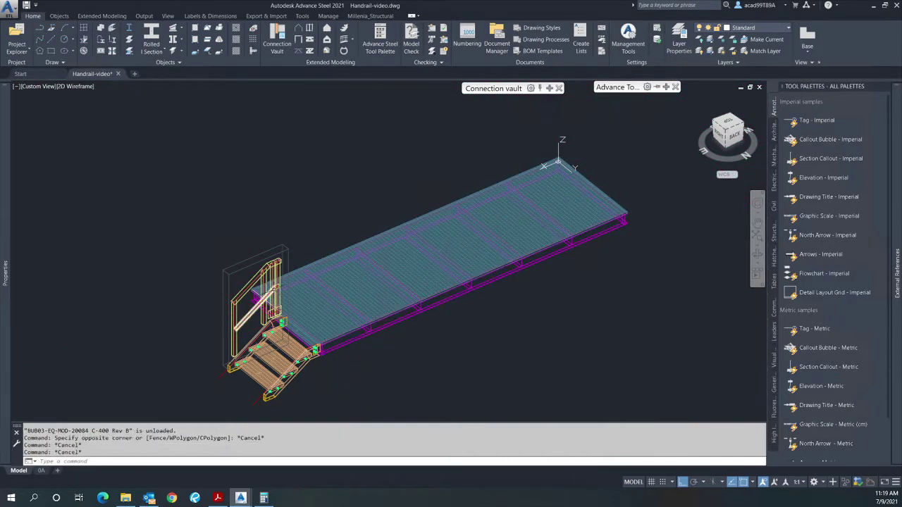
pyautogui.scroll(2, 277, 267)
pyautogui.scroll(-2, 223, 202)
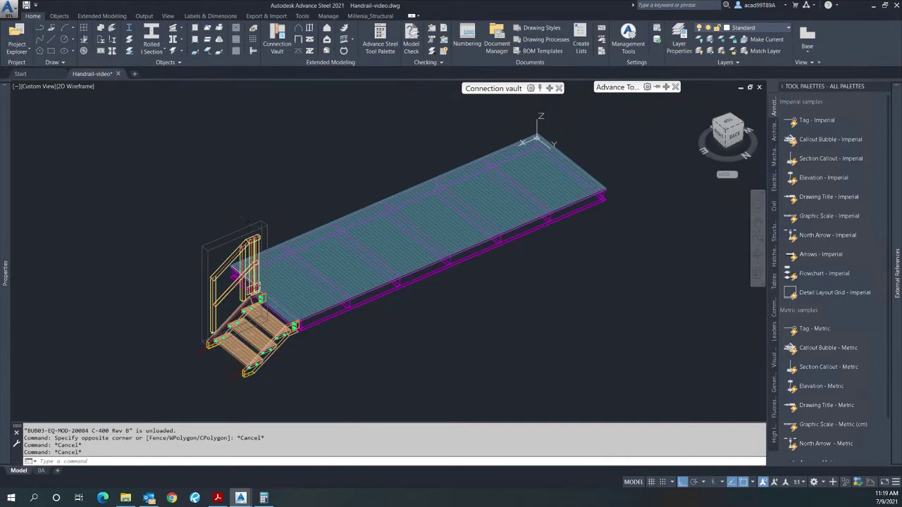
# - Delete the connection box surrounding the stair railing while leaving its members in the model
pyautogui.scroll(4, 262, 274)
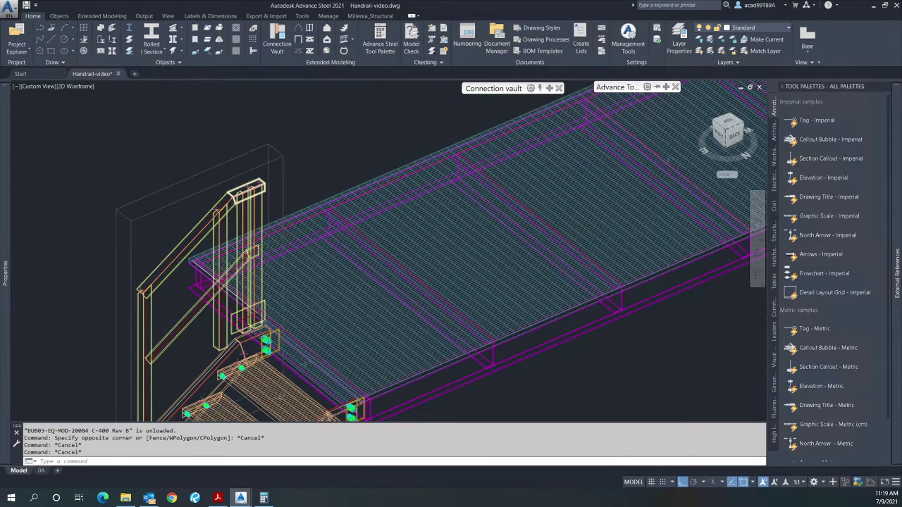
pyautogui.scroll(2, 242, 205)
pyautogui.scroll(-2, 246, 203)
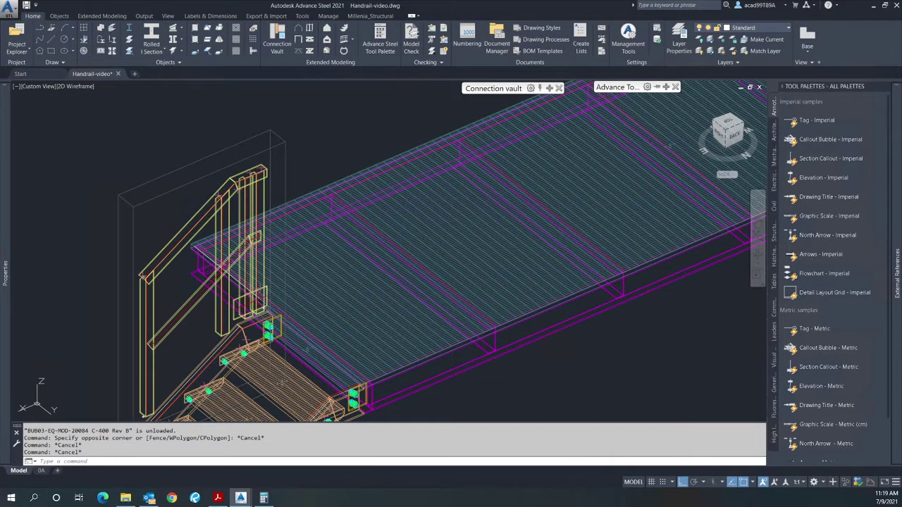
pyautogui.click(246, 141)
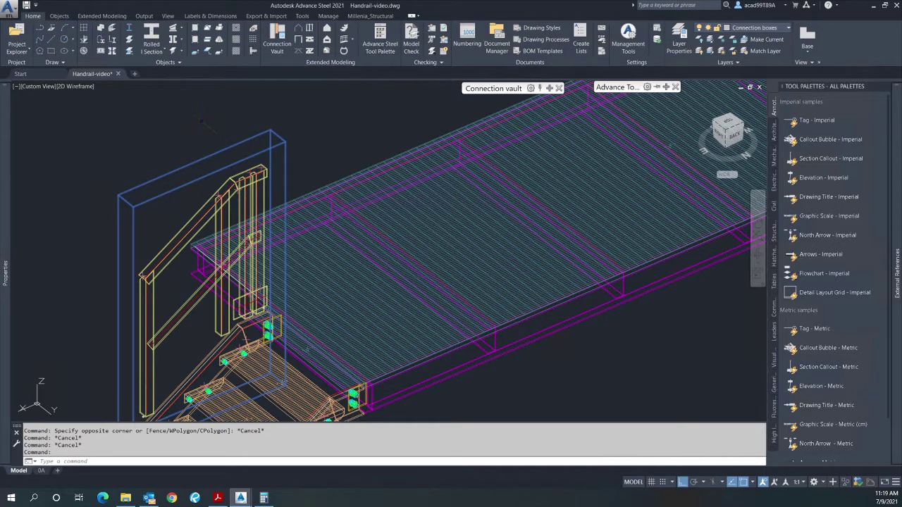
pyautogui.press('Delete')
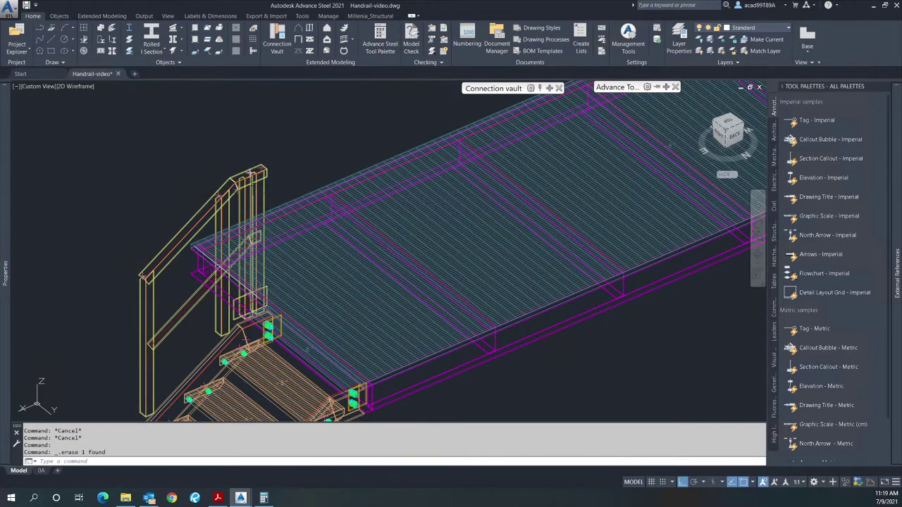
# - Delete the extra upright standing next to the end post at the platform end of the stair railing
pyautogui.scroll(2, 232, 211)
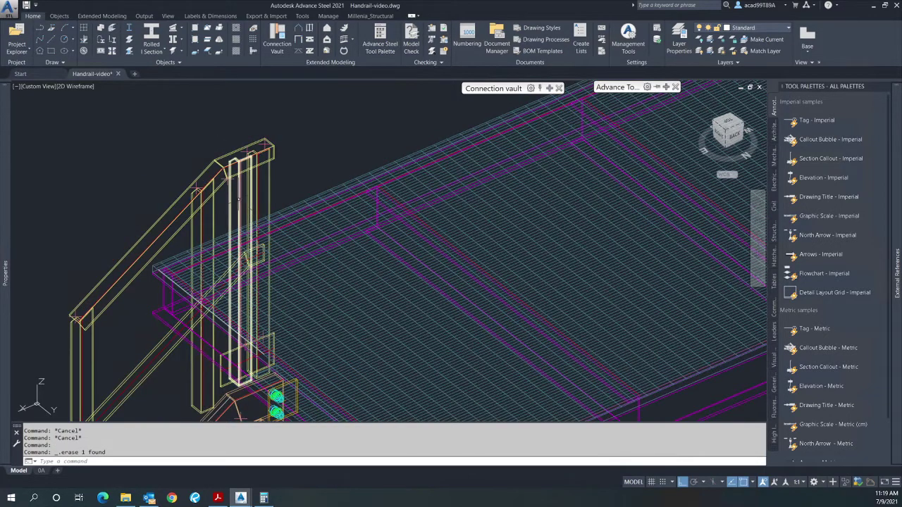
pyautogui.click(238, 199)
pyautogui.press('Delete')
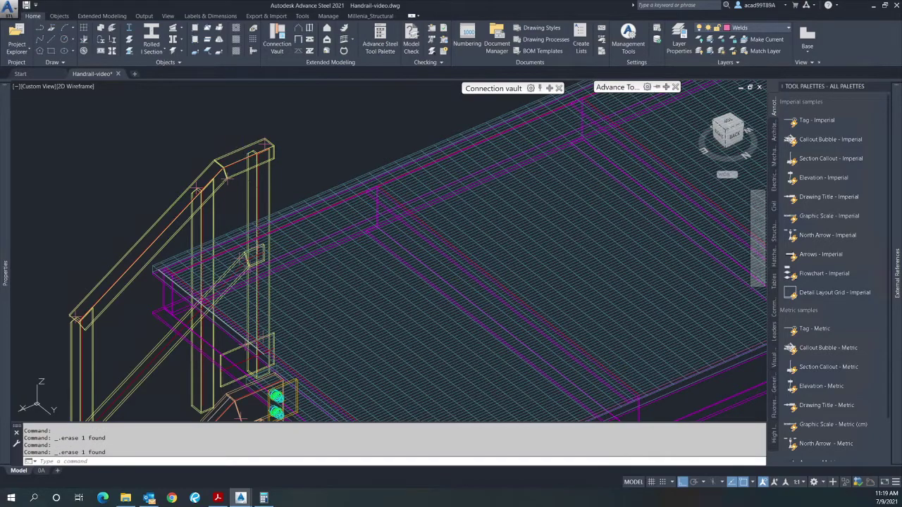
# - Lengthen the railing's kickrail by 100 mm at its stair-side end, toward the neighbouring post
pyautogui.scroll(3, 239, 243)
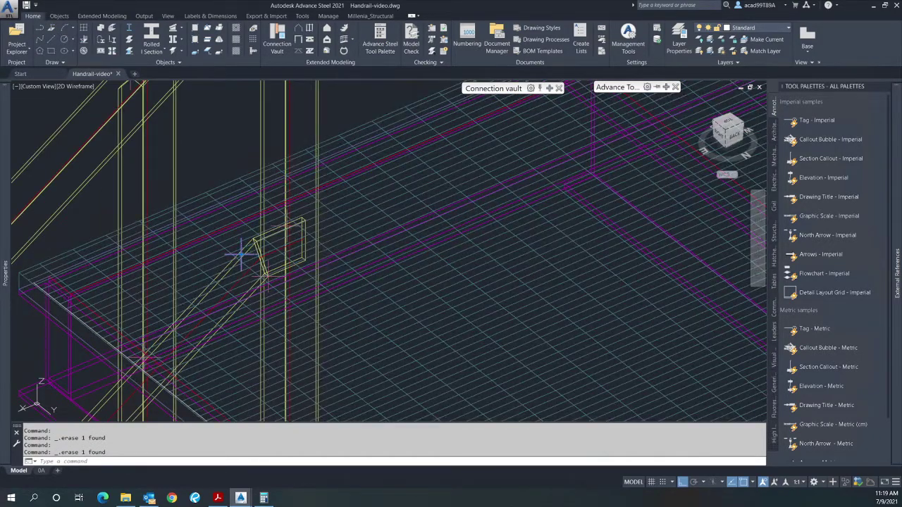
pyautogui.scroll(-3, 225, 331)
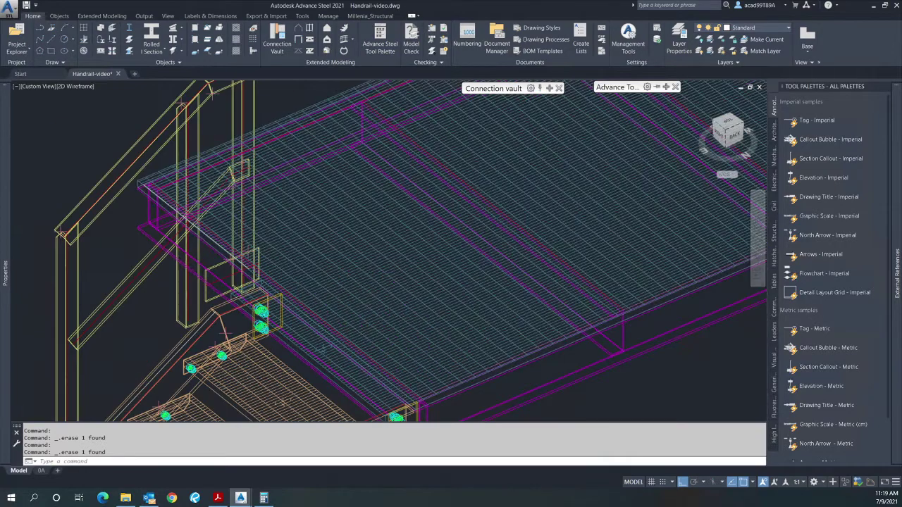
pyautogui.scroll(4, 238, 240)
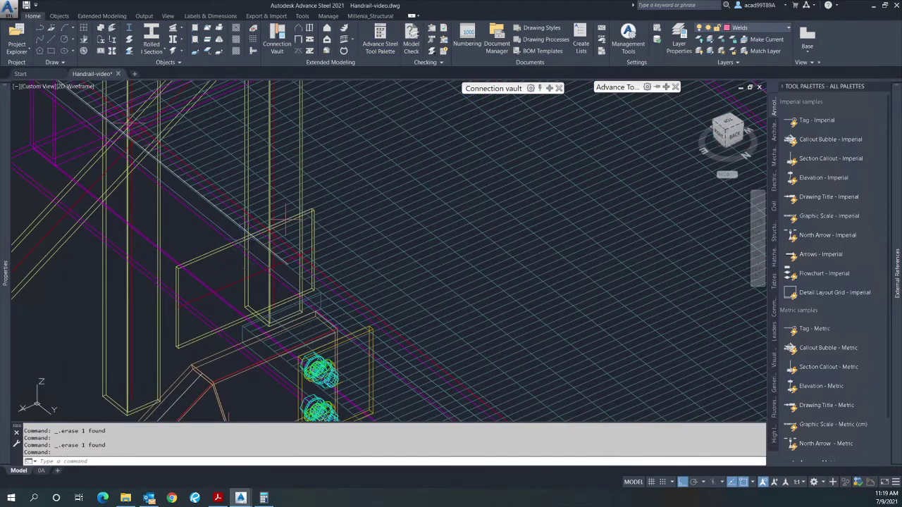
pyautogui.click(211, 257)
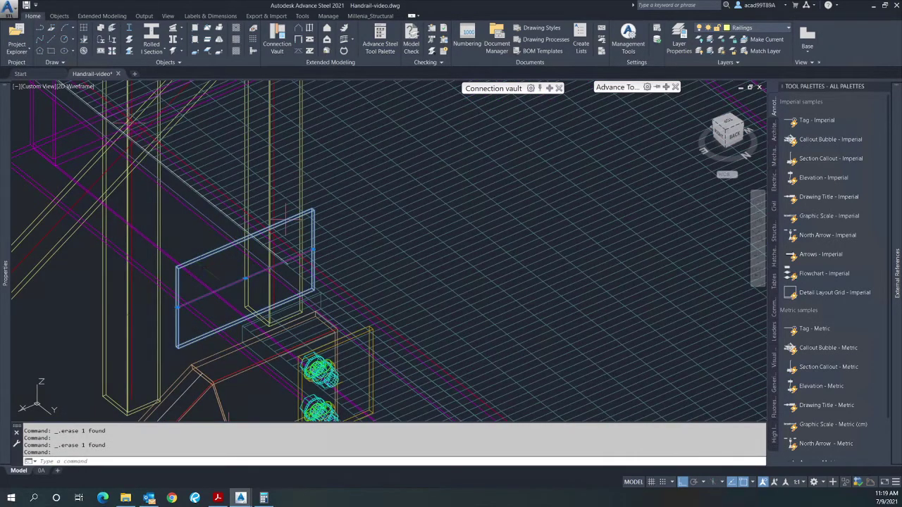
pyautogui.click(178, 308)
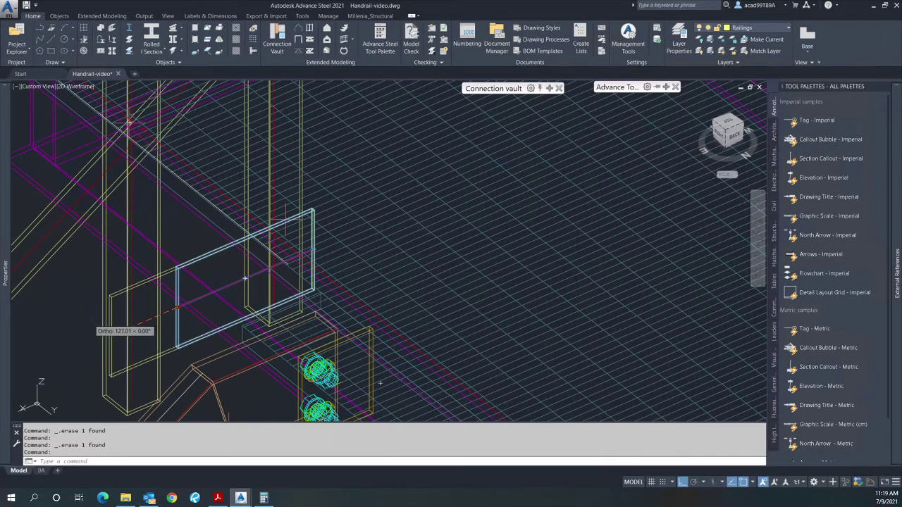
pyautogui.write('100')
pyautogui.press('Return')
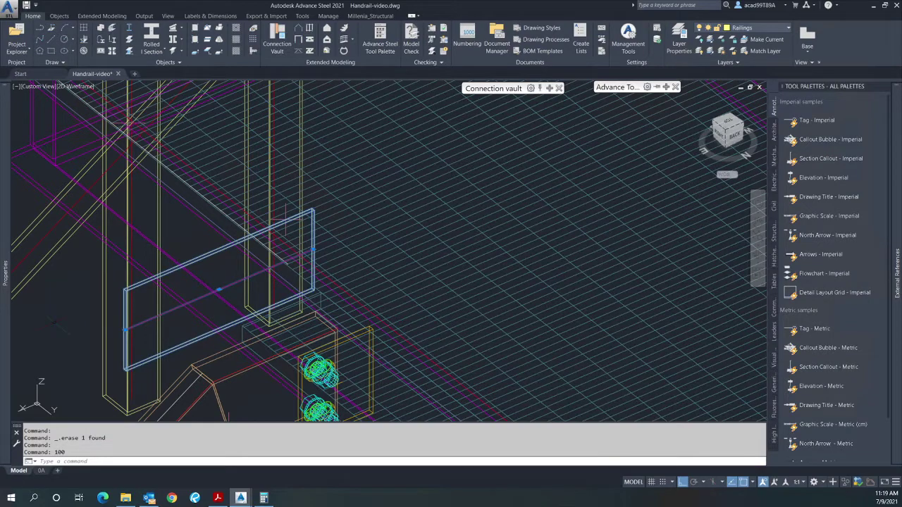
pyautogui.press('Escape')
pyautogui.press('Escape')
pyautogui.press('Escape')
pyautogui.scroll(-4, 162, 257)
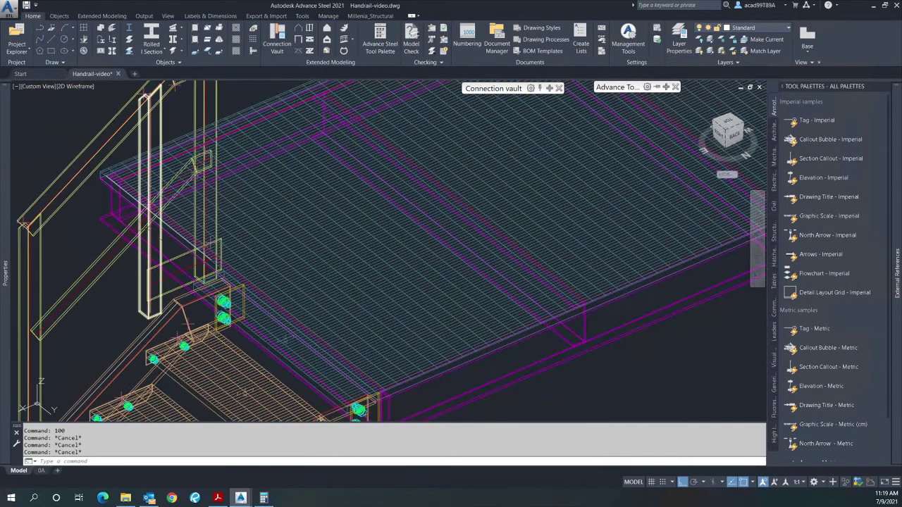
# - In plan view, mirror the whole stair railing about the midpoint of the stair tread's edge, keeping the original
pyautogui.scroll(-2, 221, 308)
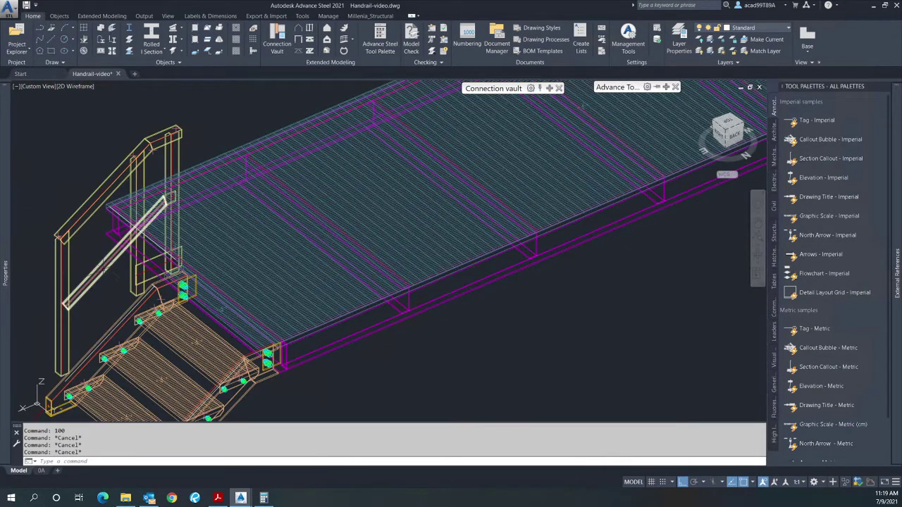
pyautogui.moveTo(594, 92)
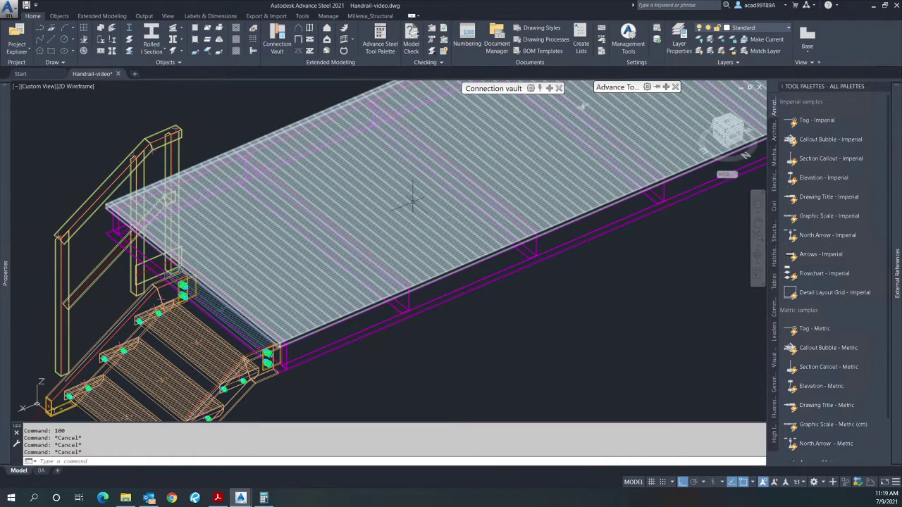
pyautogui.scroll(-2, 75, 139)
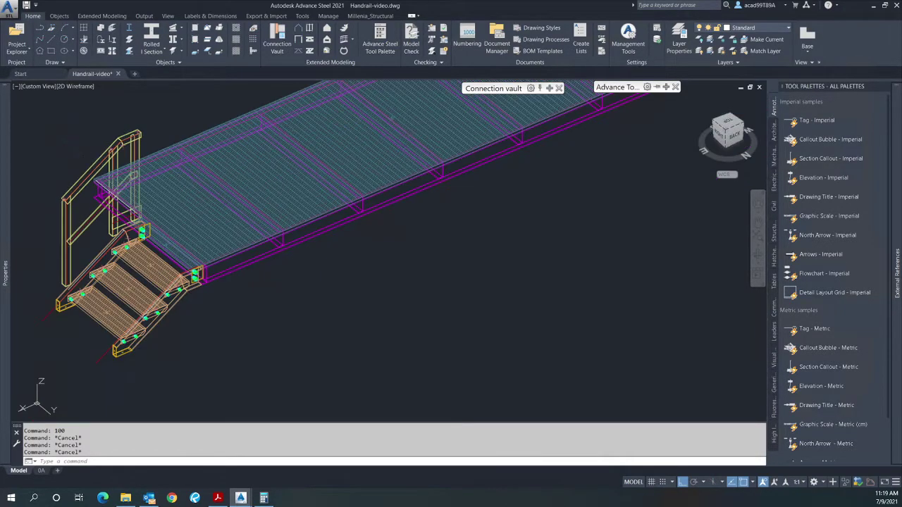
pyautogui.click(730, 127)
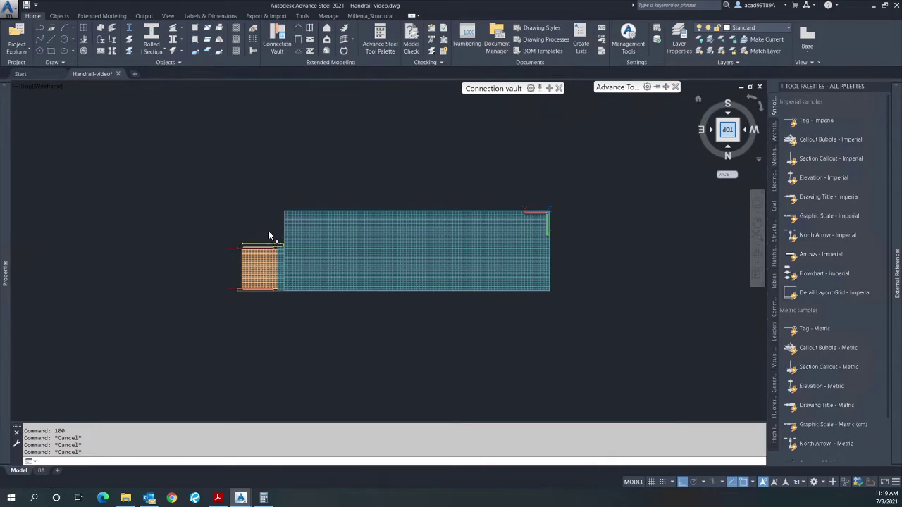
pyautogui.scroll(5, 265, 254)
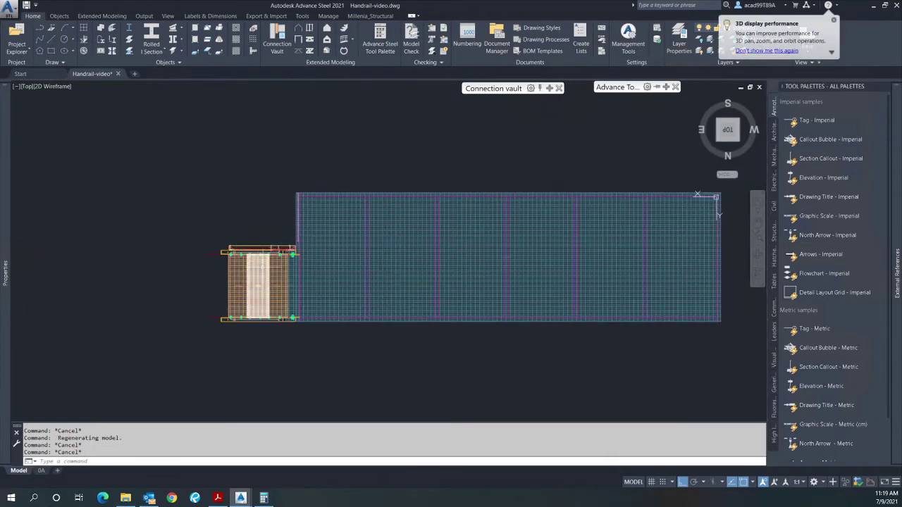
pyautogui.press('Escape')
pyautogui.press('Escape')
pyautogui.write('mi')
pyautogui.press('Return')
pyautogui.scroll(2, 344, 210)
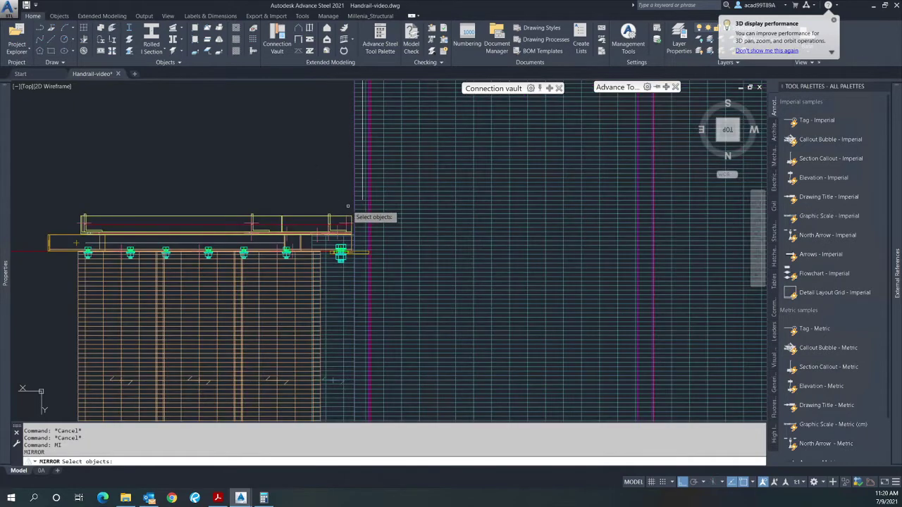
pyautogui.click(348, 208)
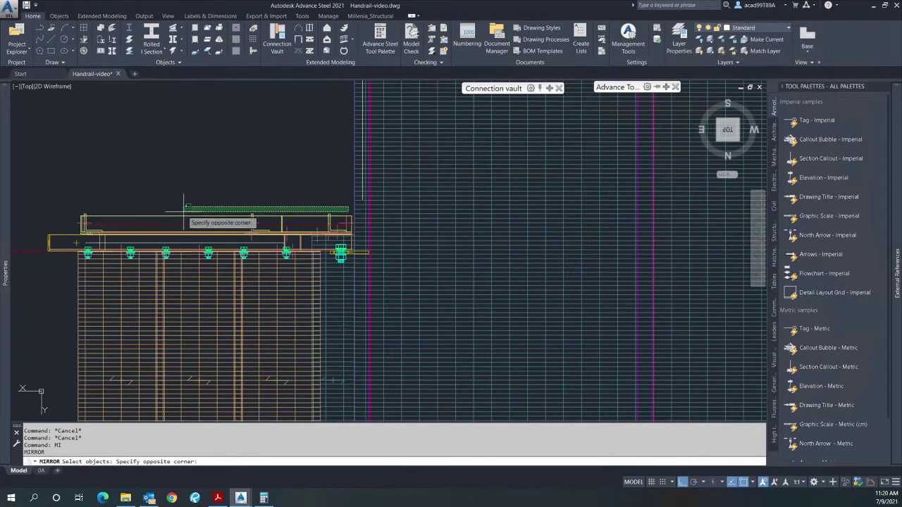
pyautogui.click(71, 227)
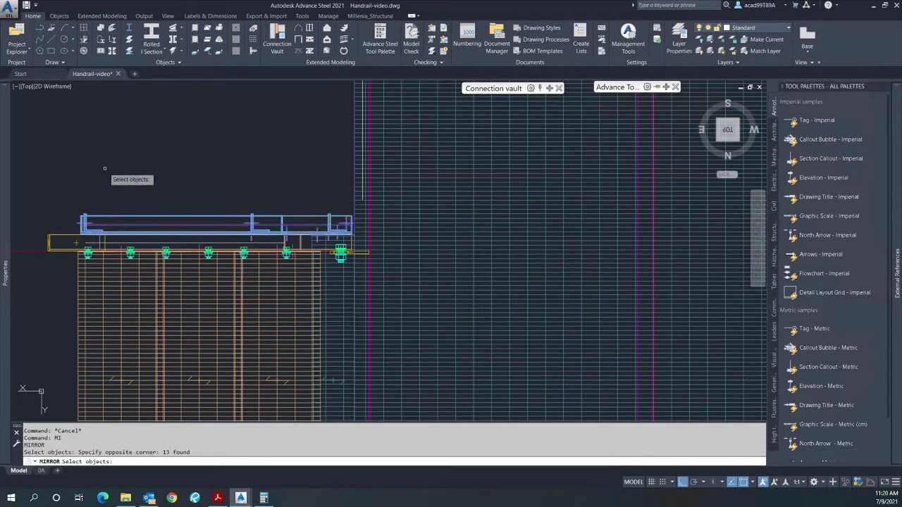
pyautogui.press('Return')
pyautogui.keyDown('shift'); pyautogui.rightClick(118, 153); pyautogui.keyUp('shift')
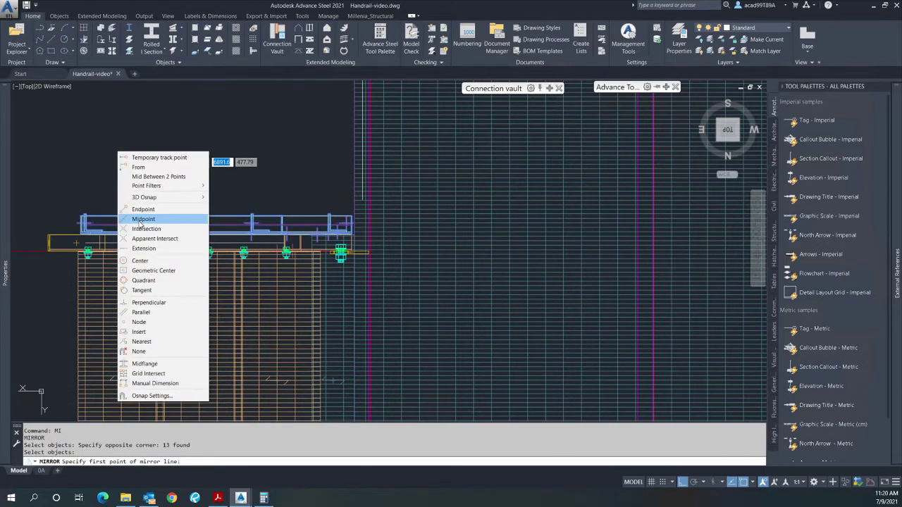
pyautogui.click(143, 219)
pyautogui.click(80, 372)
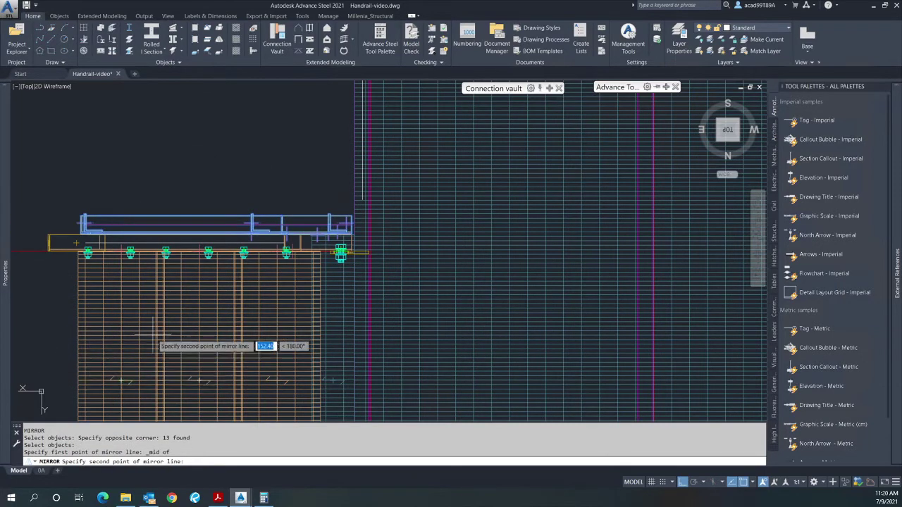
pyautogui.scroll(-2, 153, 338)
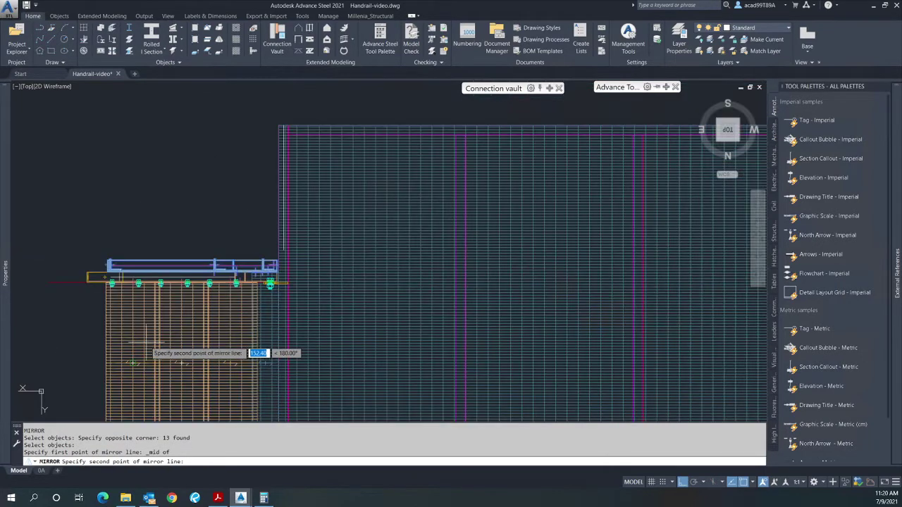
pyautogui.click(38, 366)
pyautogui.press('Return')
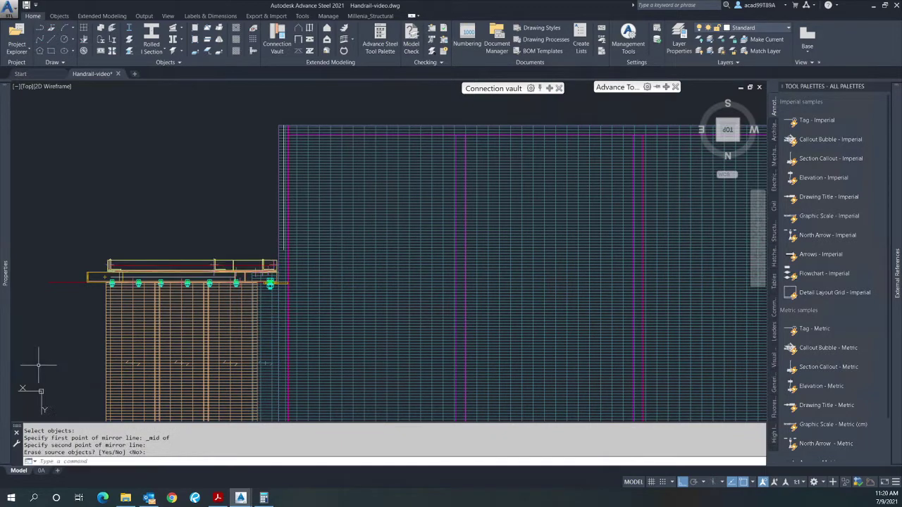
pyautogui.scroll(-2, 167, 185)
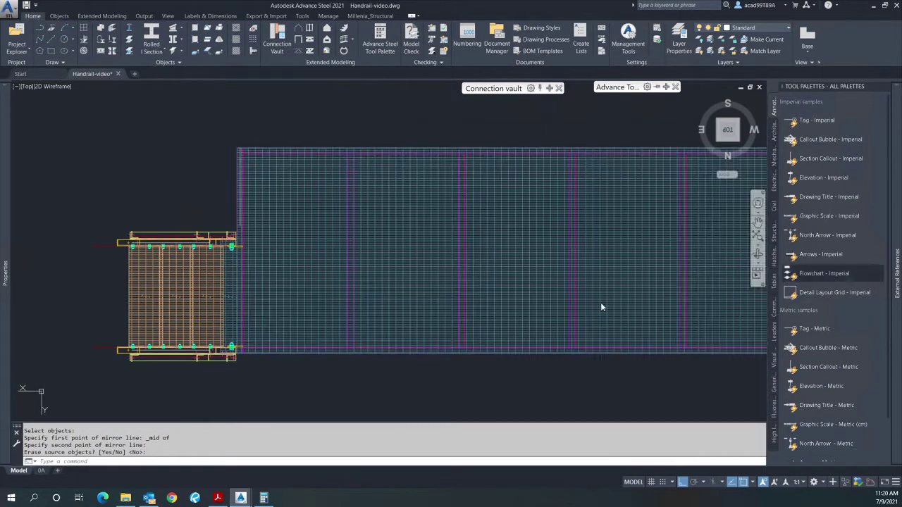
# - Examine both stair railings together with the stair and platform in 3D
pyautogui.press('Escape')
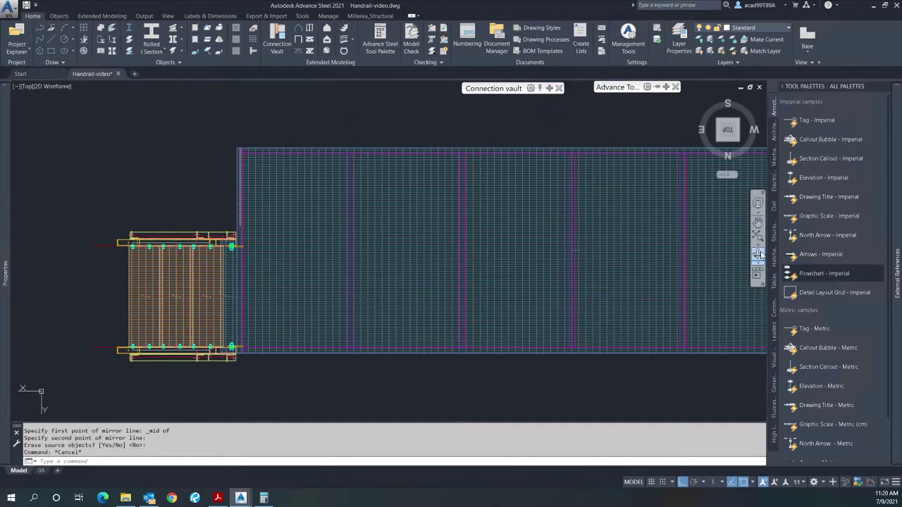
pyautogui.click(756, 257)
pyautogui.moveTo(171, 385)
pyautogui.mouseDown()
pyautogui.moveTo(223, 328)
pyautogui.moveTo(213, 279)
pyautogui.moveTo(164, 198)
pyautogui.mouseUp()
pyautogui.moveTo(340, 384); pyautogui.dragTo(336, 386)
pyautogui.moveTo(313, 315); pyautogui.dragTo(316, 222)
pyautogui.keyDown('shift'); pyautogui.moveTo(317, 221); pyautogui.dragTo(285, 271, button='middle'); pyautogui.keyUp('shift')
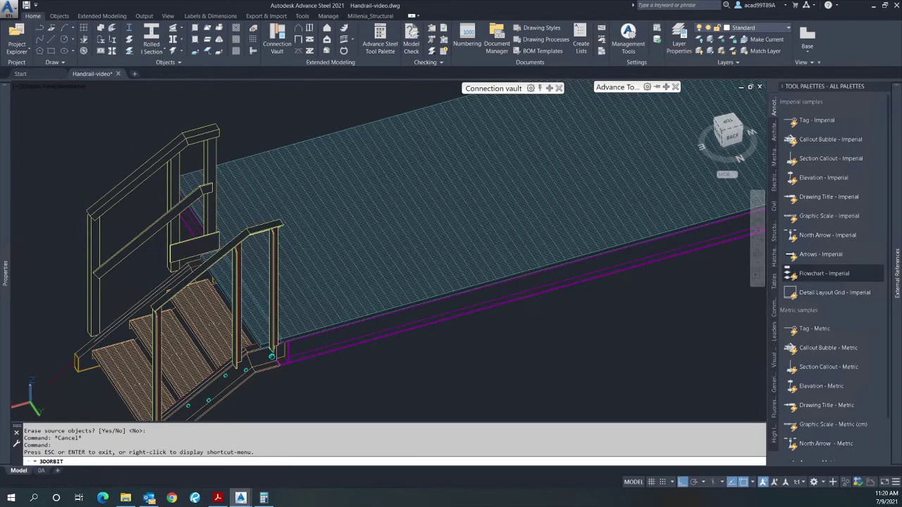
pyautogui.press('Escape')
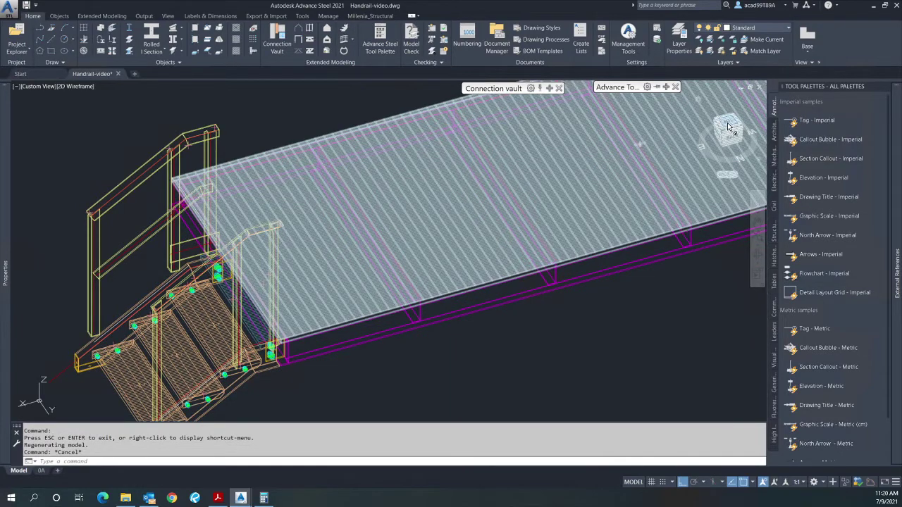
# - In plan view, mirror the stair railing's two middle rail pieces and kickrail about the tread edge's midpoint, keeping the originals
pyautogui.keyDown('shift'); pyautogui.moveTo(307, 236); pyautogui.dragTo(254, 241, button='middle'); pyautogui.keyUp('shift')
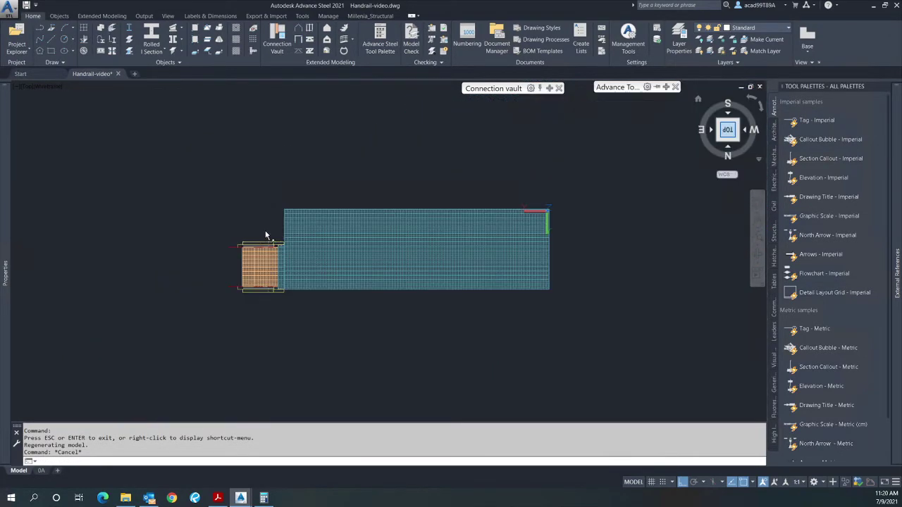
pyautogui.scroll(4, 265, 236)
pyautogui.scroll(5, 268, 236)
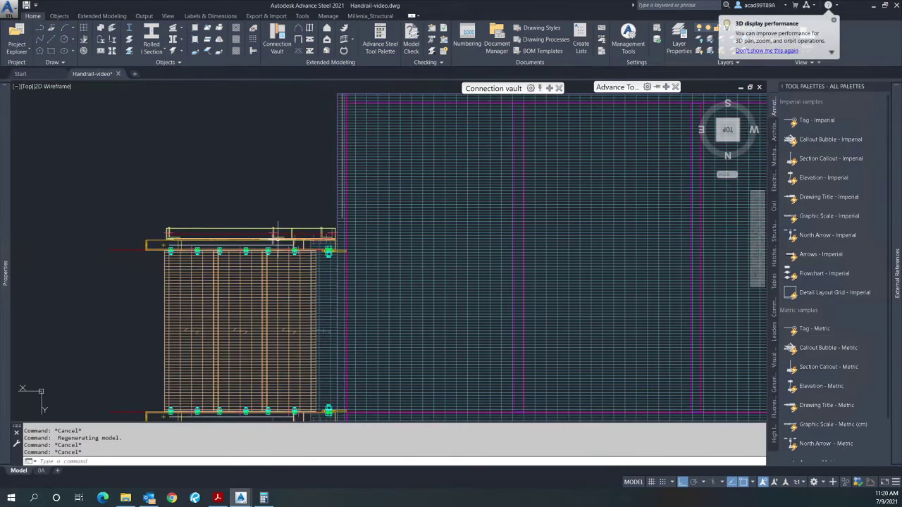
pyautogui.scroll(-2, 398, 248)
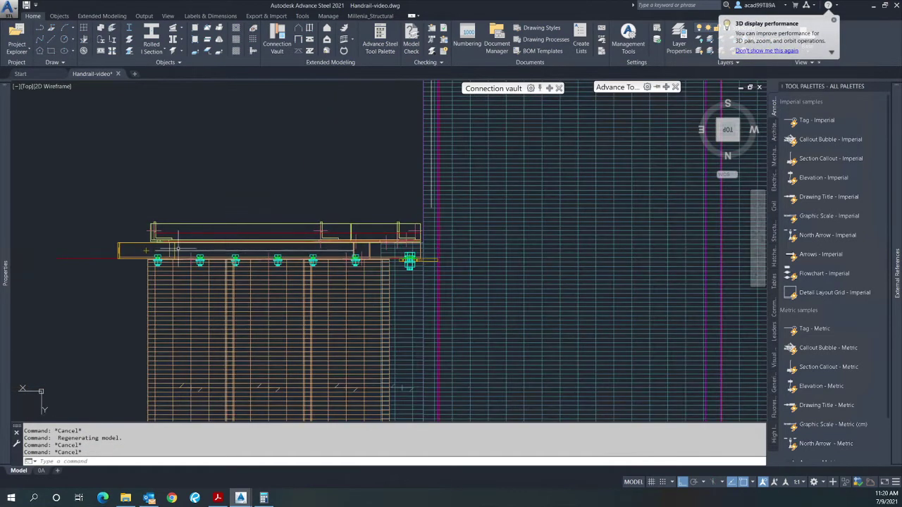
pyautogui.scroll(6, 171, 243)
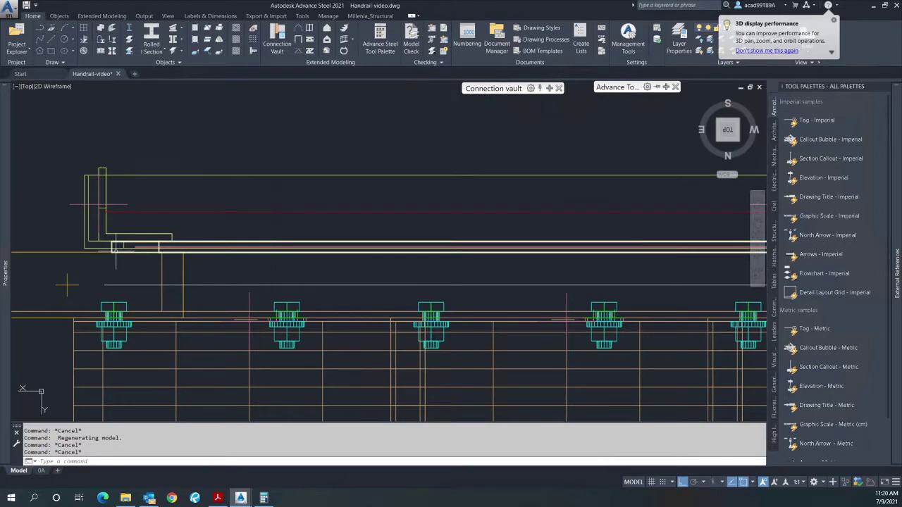
pyautogui.click(115, 248)
pyautogui.scroll(-2, 113, 246)
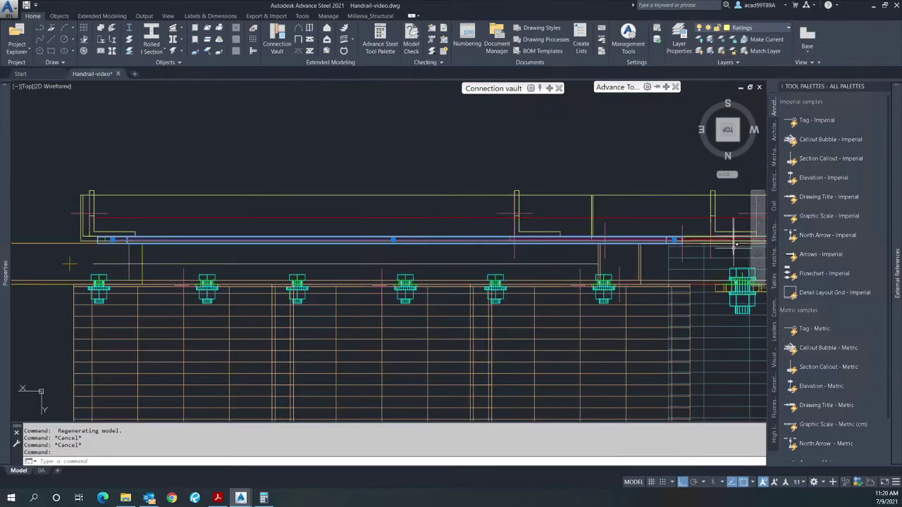
pyautogui.scroll(6, 739, 244)
pyautogui.scroll(-2, 345, 233)
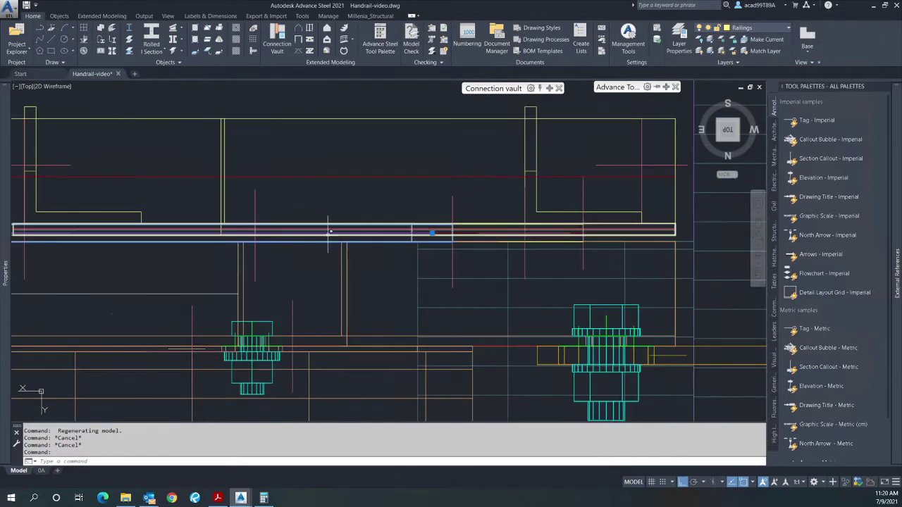
pyautogui.scroll(3, 343, 233)
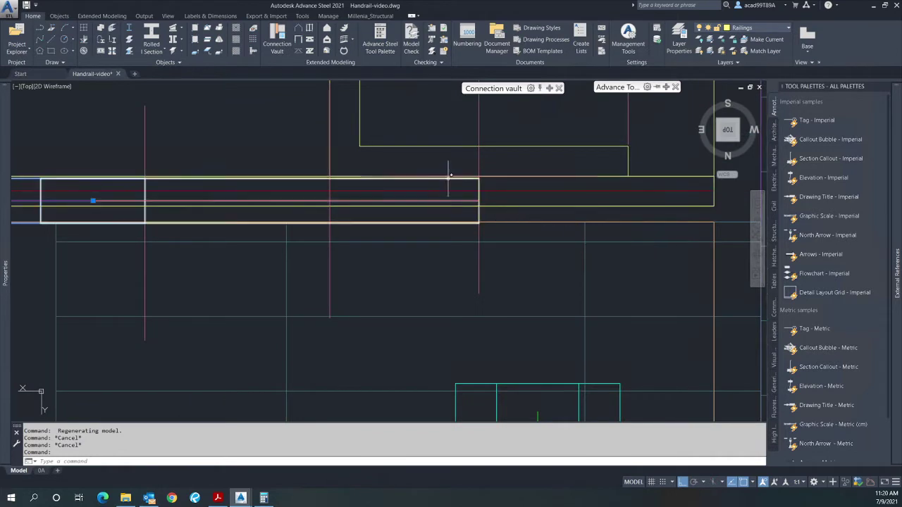
pyautogui.click(448, 176)
pyautogui.scroll(-1, 533, 186)
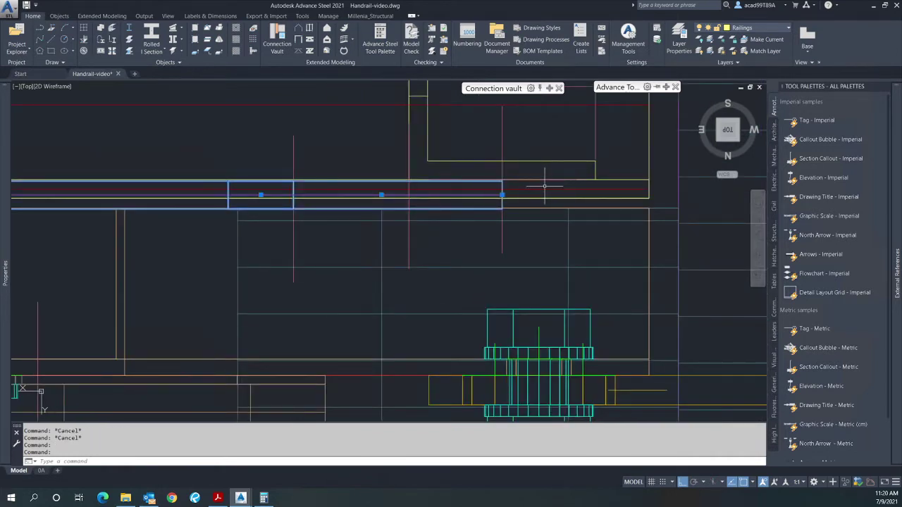
pyautogui.scroll(-2, 565, 188)
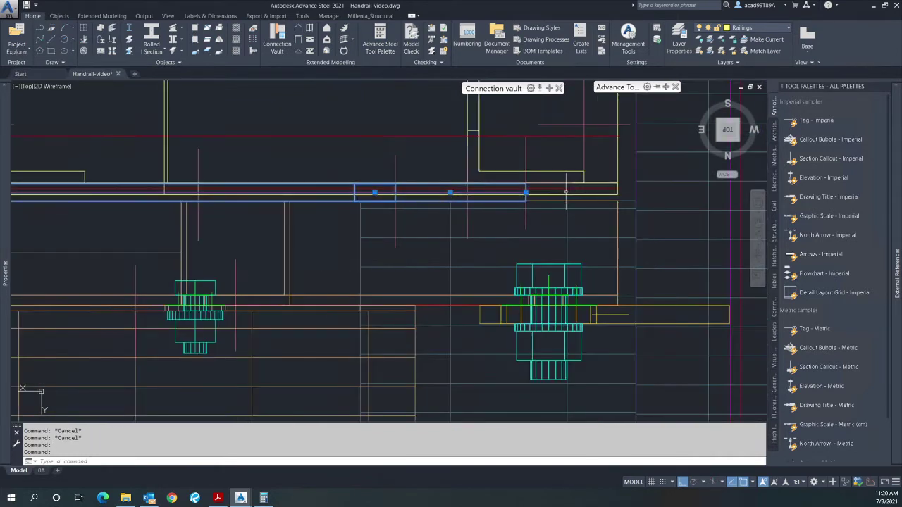
pyautogui.click(757, 252)
pyautogui.keyDown('shift'); pyautogui.moveTo(553, 247); pyautogui.dragTo(420, 218, button='middle'); pyautogui.keyUp('shift')
pyautogui.click(429, 222)
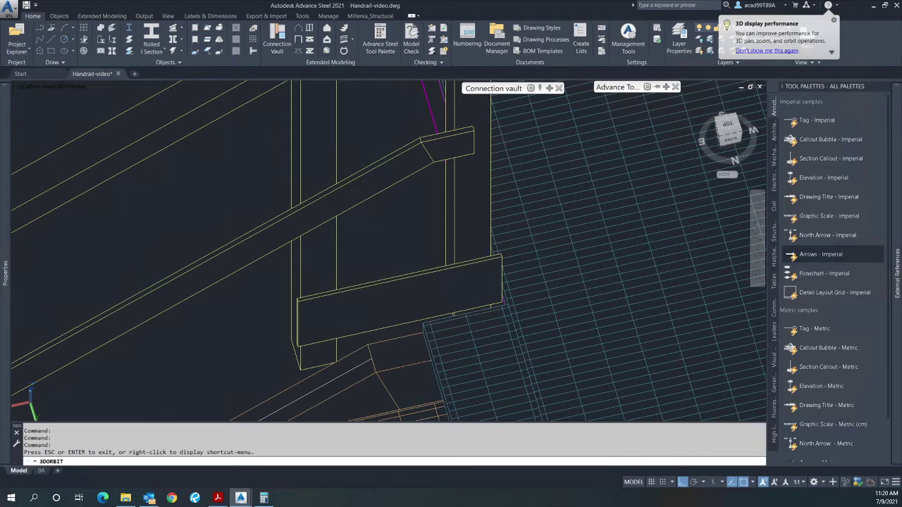
pyautogui.click(410, 275)
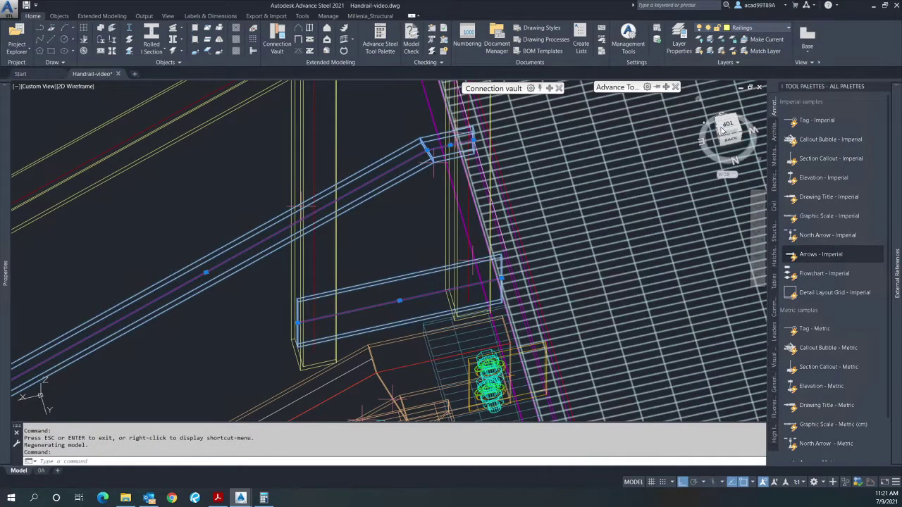
pyautogui.click(729, 125)
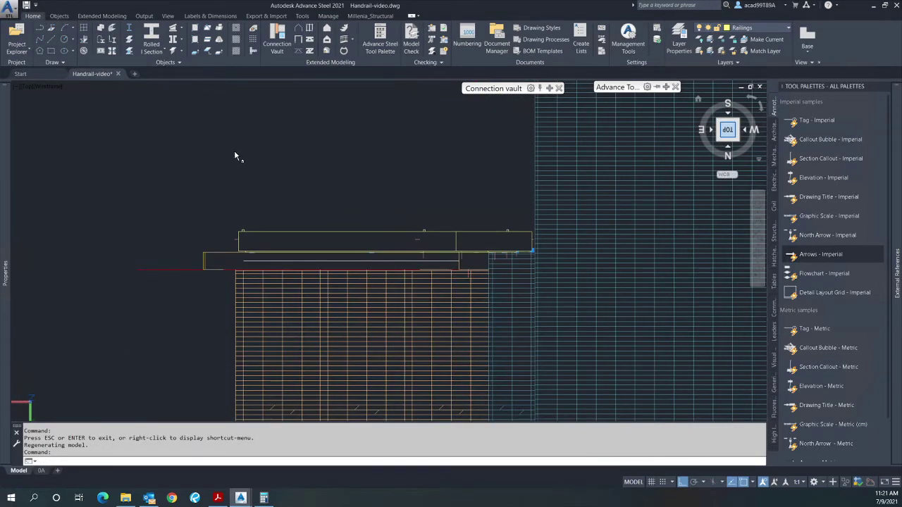
pyautogui.scroll(-2, 229, 155)
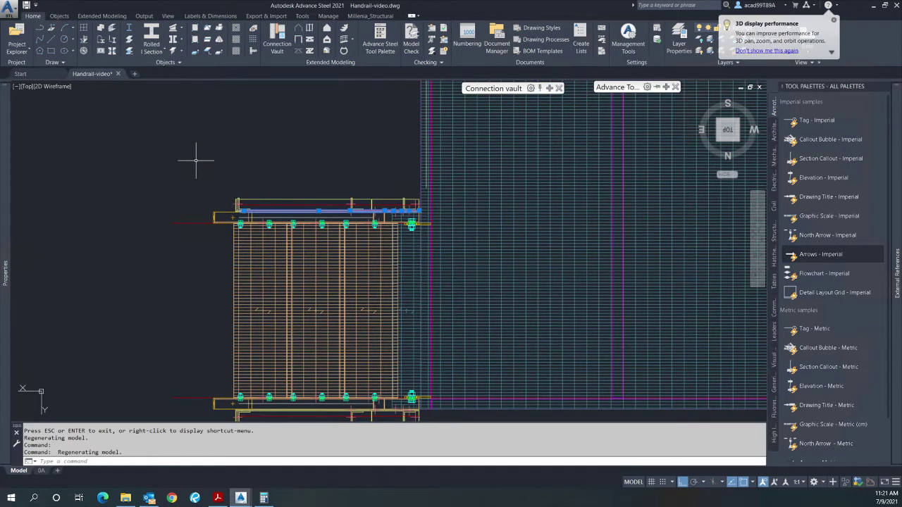
pyautogui.write('mi')
pyautogui.press('Return')
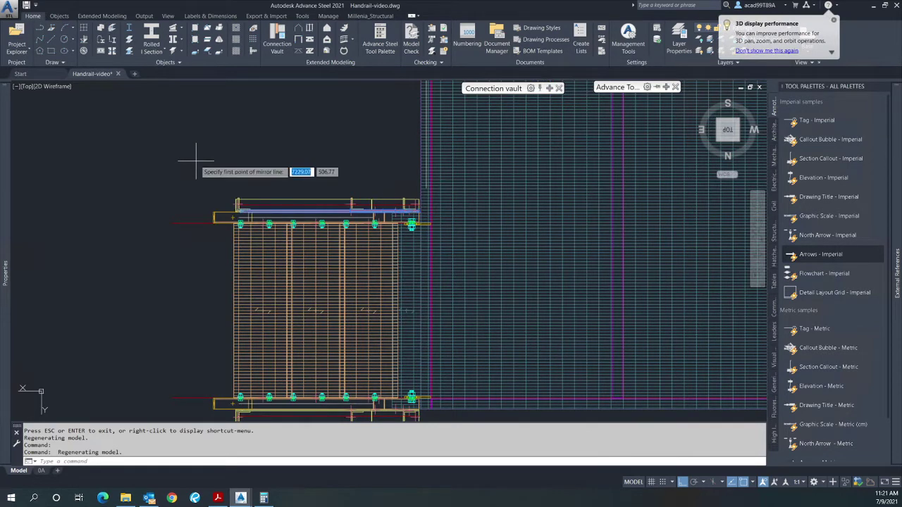
pyautogui.keyDown('shift'); pyautogui.rightClick(196, 163); pyautogui.keyUp('shift')
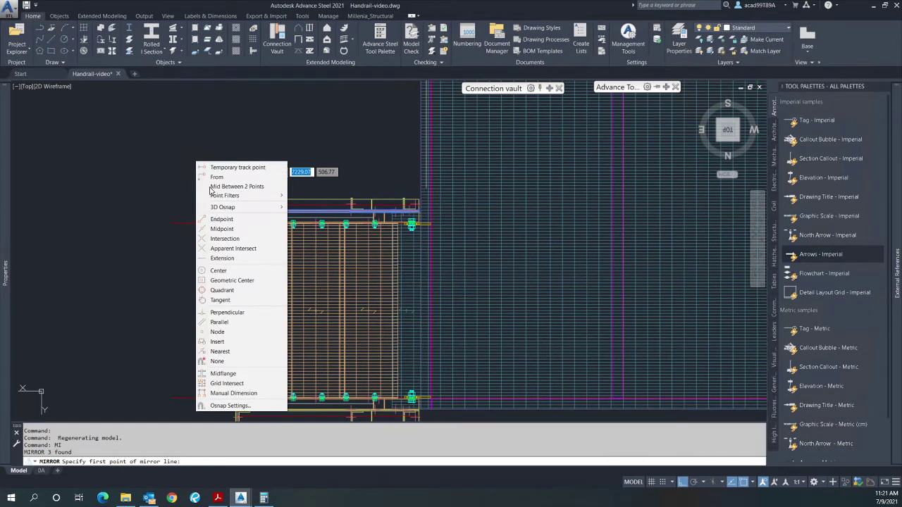
pyautogui.click(224, 227)
pyautogui.click(235, 290)
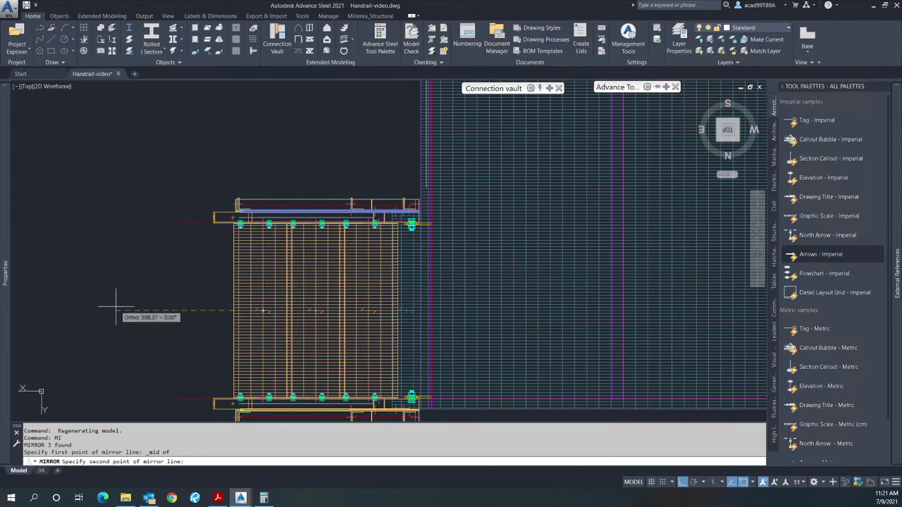
pyautogui.click(93, 310)
pyautogui.click(110, 341)
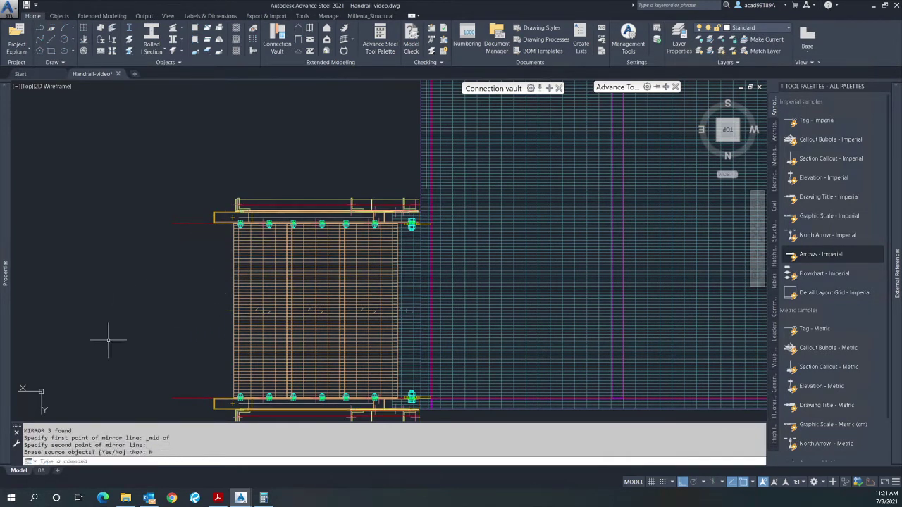
# - Examine the middle rails and kickrails on both stair railings in 3D
pyautogui.click(758, 257)
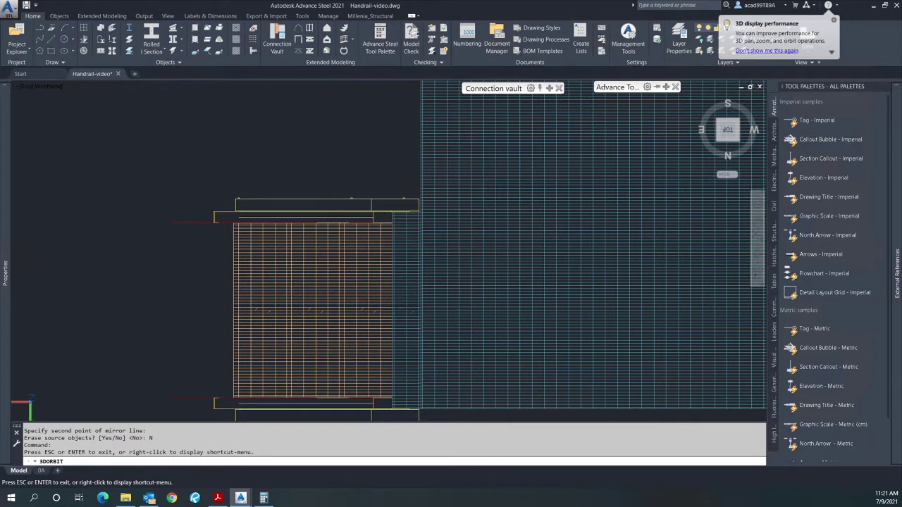
pyautogui.keyDown('shift'); pyautogui.moveTo(364, 329); pyautogui.dragTo(472, 264, button='middle'); pyautogui.keyUp('shift')
pyautogui.keyDown('shift'); pyautogui.moveTo(364, 329); pyautogui.dragTo(422, 264, button='middle'); pyautogui.keyUp('shift')
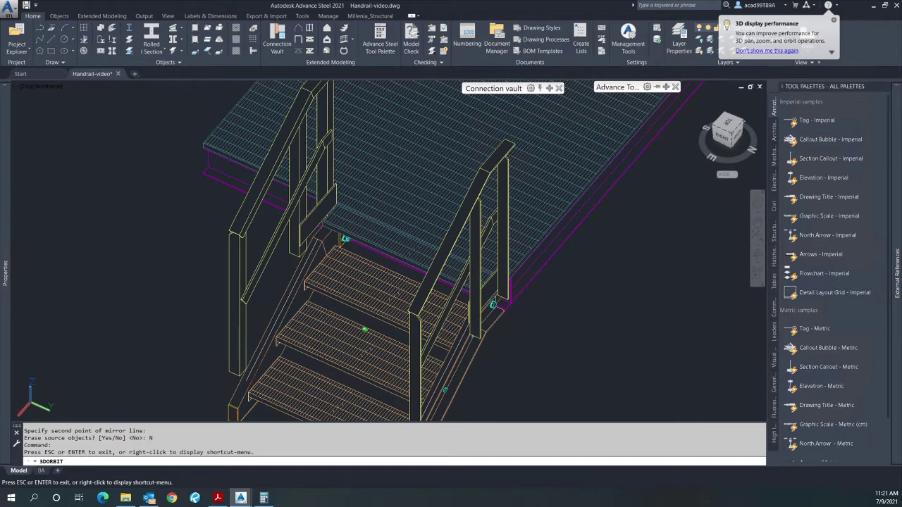
pyautogui.scroll(-3, 211, 282)
pyautogui.press('Escape')
pyautogui.hotkey('ctrl', '1')
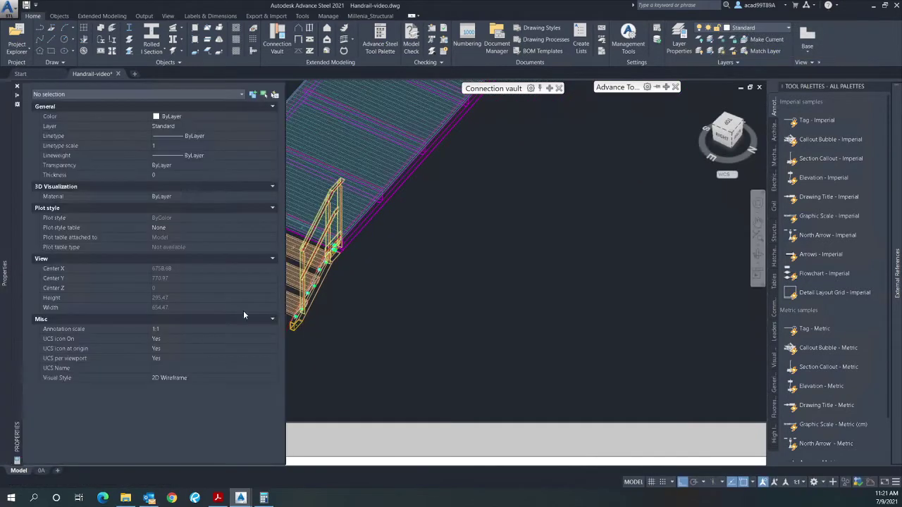
pyautogui.press('Escape')
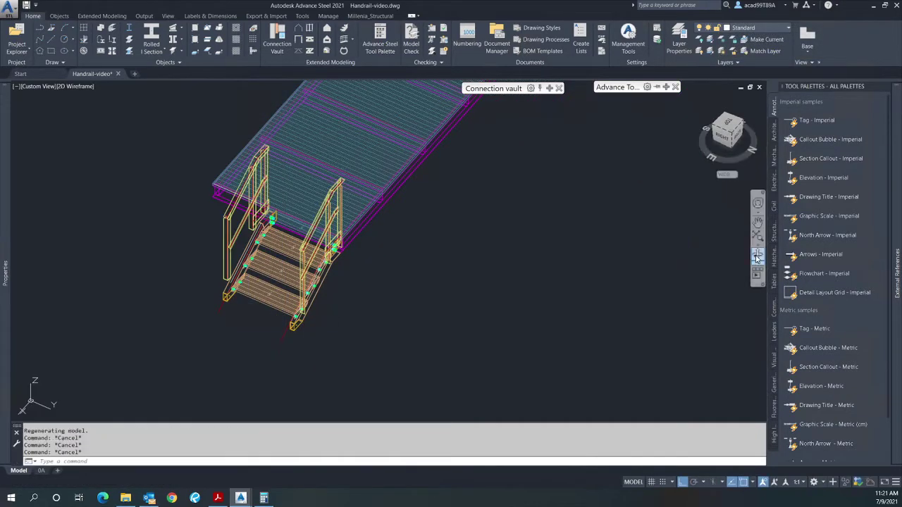
# - Start a new railing on the platform, using the end beam opposite the stair and the adjoining long edge beam as base beams
pyautogui.click(756, 256)
pyautogui.moveTo(268, 331); pyautogui.dragTo(135, 284)
pyautogui.scroll(-1, 190, 290)
pyautogui.moveTo(550, 297); pyautogui.dragTo(498, 306)
pyautogui.scroll(5, 566, 324)
pyautogui.moveTo(541, 340); pyautogui.dragTo(539, 308)
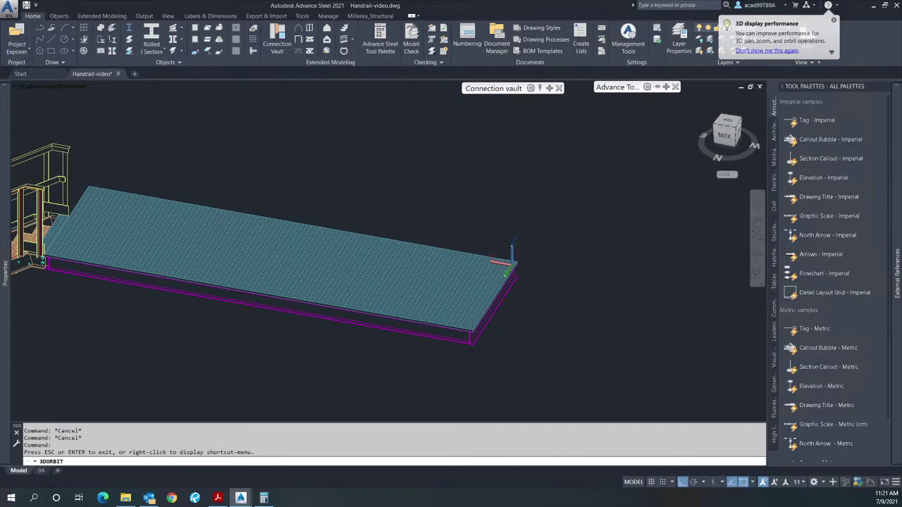
pyautogui.press('Escape')
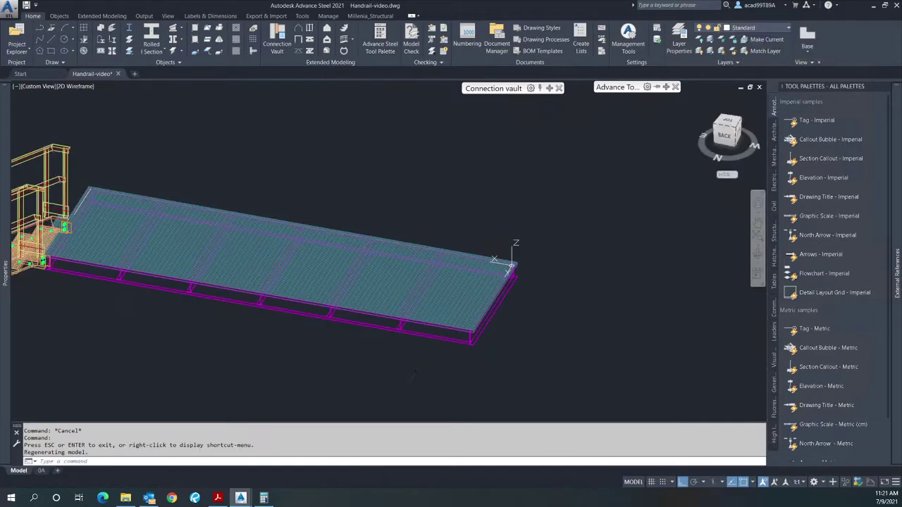
pyautogui.press('Escape')
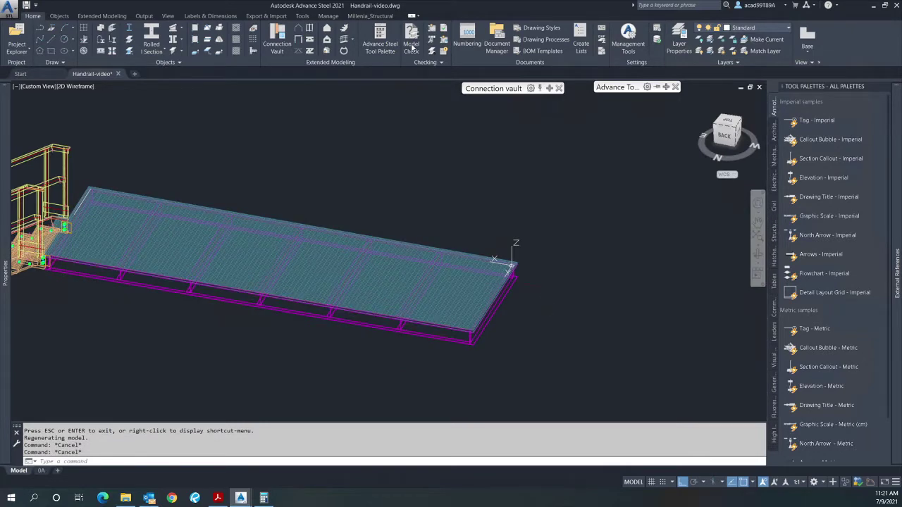
pyautogui.click(344, 41)
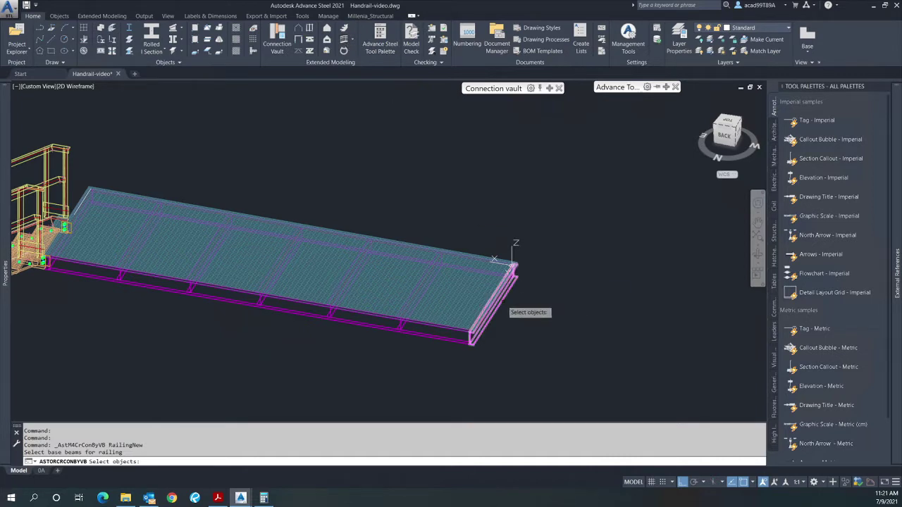
pyautogui.click(503, 302)
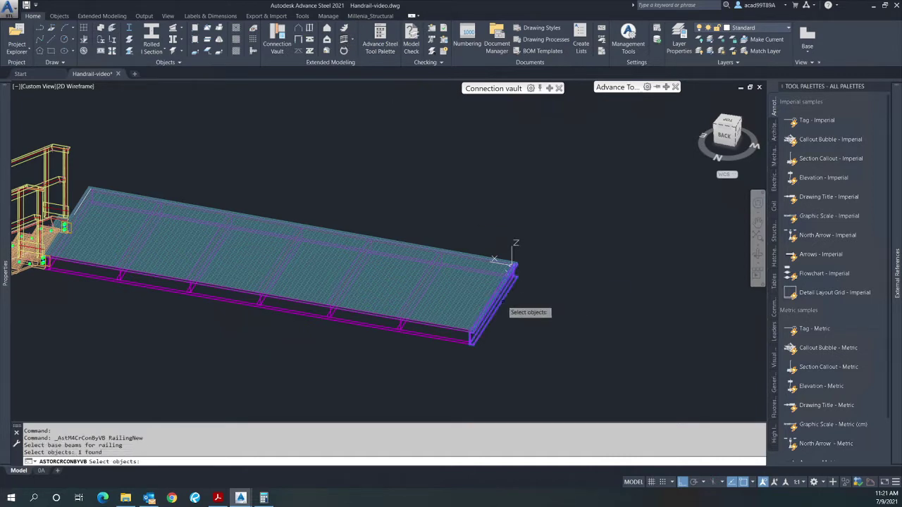
pyautogui.click(360, 324)
pyautogui.press('Return')
# - Run the railing from the flange-end midpoint at the platform's far corner to the one at the long beam's stair end, without a nosing point
pyautogui.scroll(5, 530, 285)
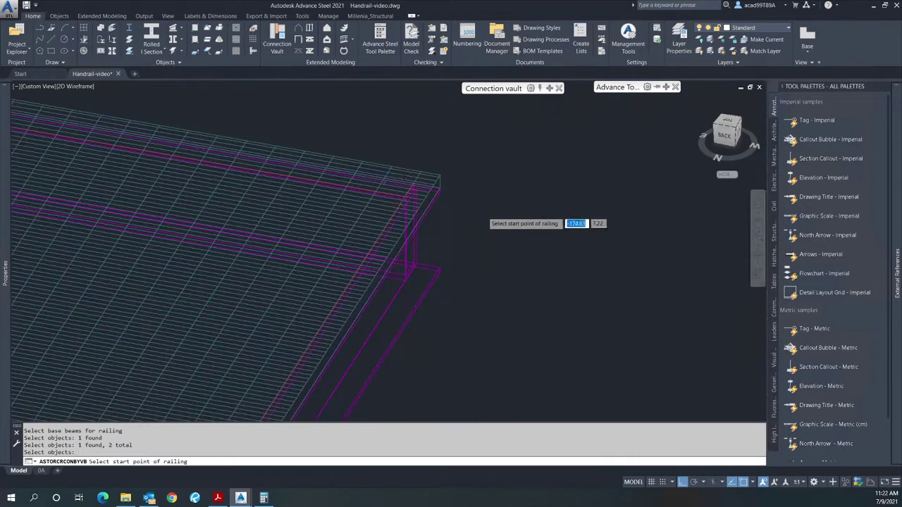
pyautogui.scroll(3, 352, 185)
pyautogui.keyDown('shift'); pyautogui.rightClick(423, 141); pyautogui.keyUp('shift')
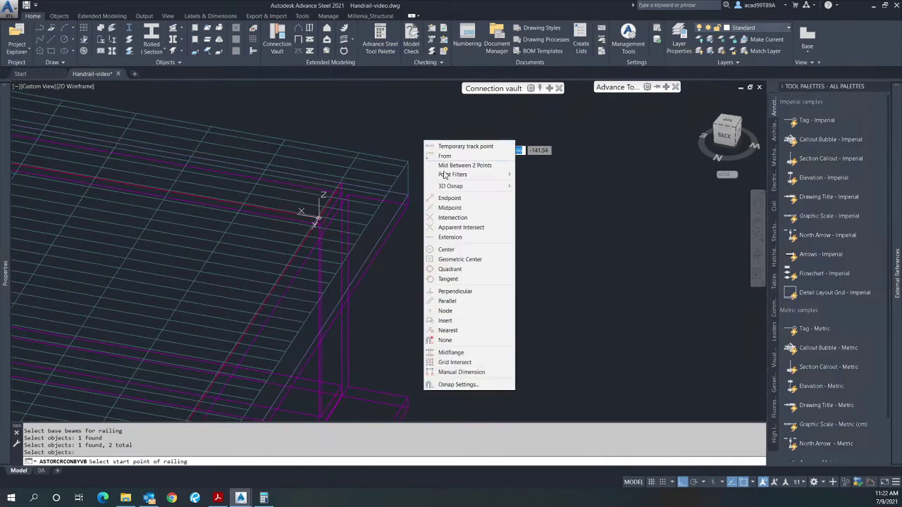
pyautogui.click(455, 209)
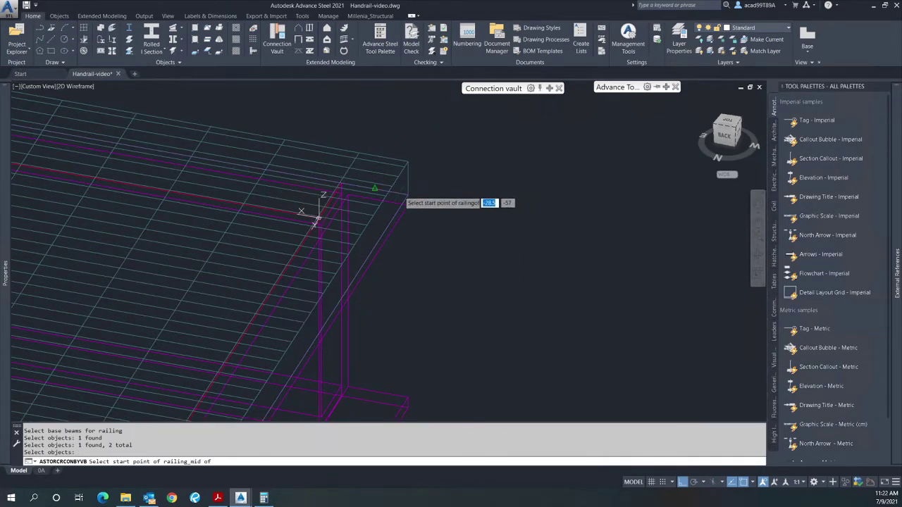
pyautogui.click(312, 209)
pyautogui.scroll(-5, 557, 169)
pyautogui.scroll(-2, 422, 180)
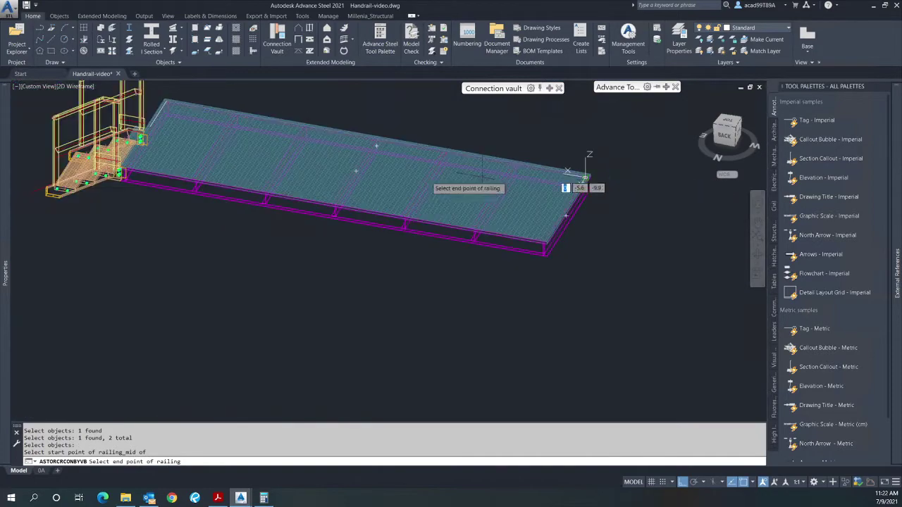
pyautogui.scroll(6, 78, 162)
pyautogui.scroll(4, 237, 186)
pyautogui.keyDown('shift'); pyautogui.rightClick(414, 232); pyautogui.keyUp('shift')
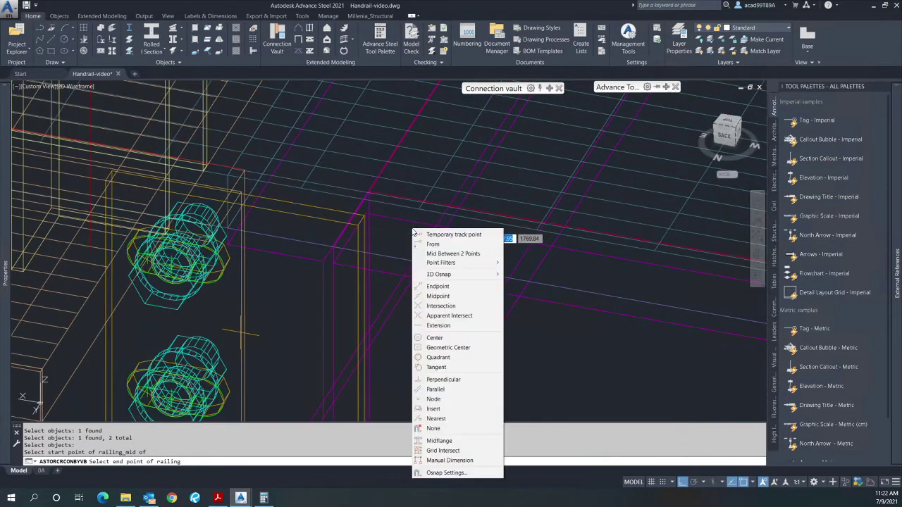
pyautogui.click(438, 296)
pyautogui.click(351, 219)
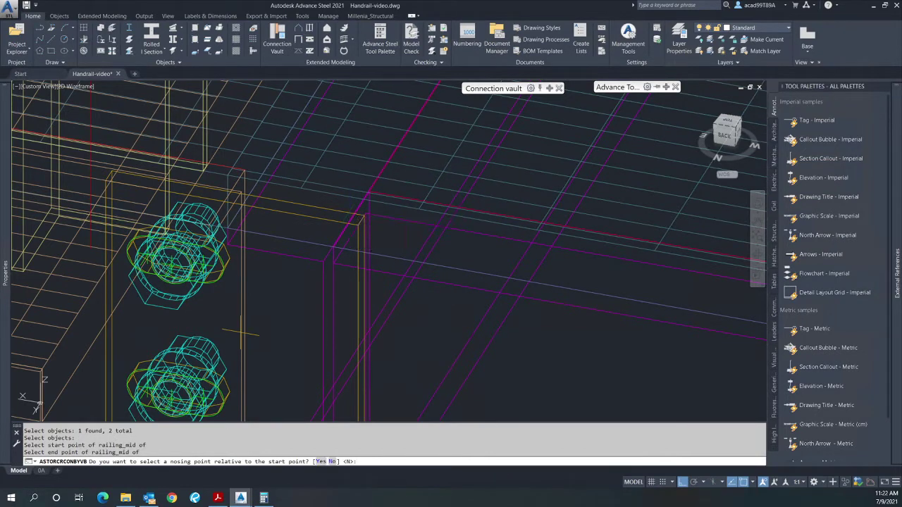
pyautogui.write('N')
pyautogui.press('Return')
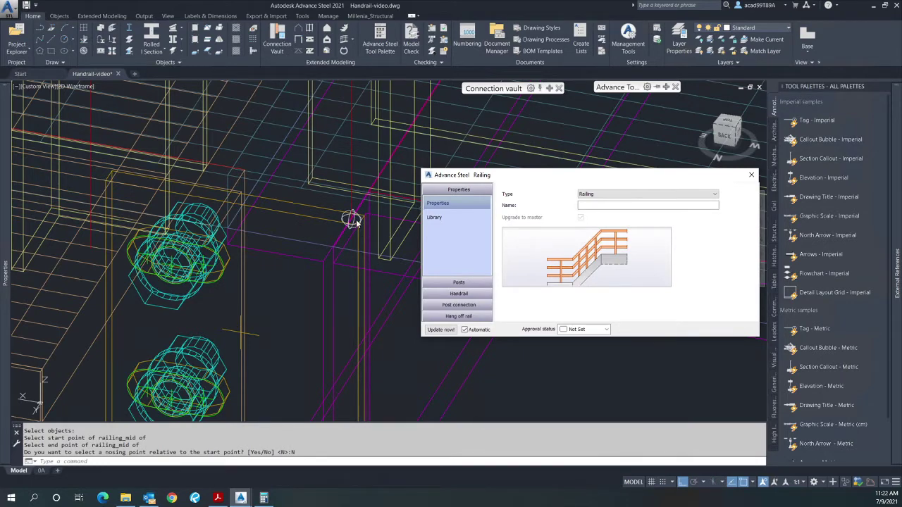
# - Set the post offset of the platform railing to 70
pyautogui.click(458, 282)
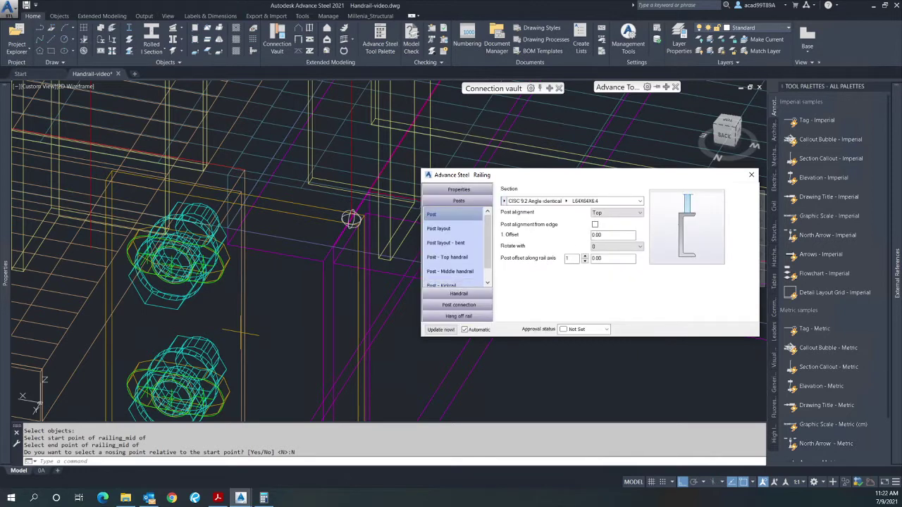
pyautogui.doubleClick(597, 235)
pyautogui.press('Tab')
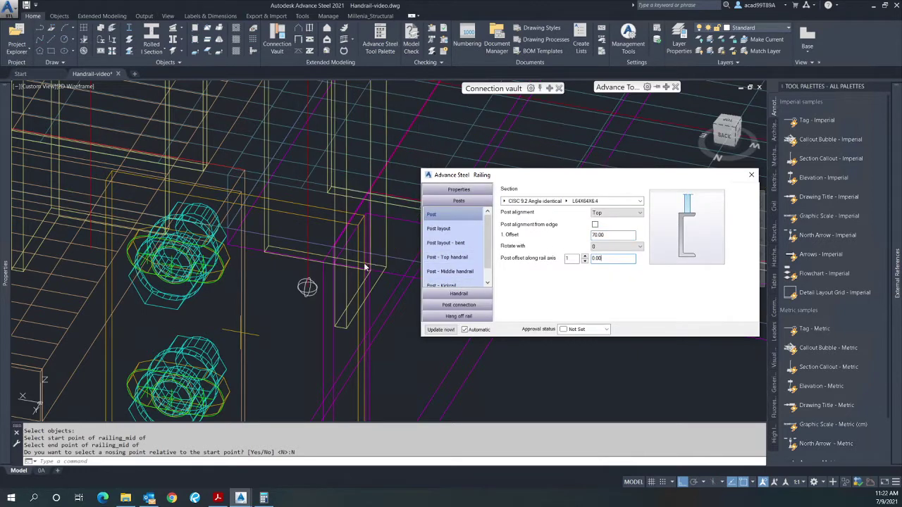
# - Examine the platform railing's end posts in 3D, at the stair corner and at the far corner of the platform
pyautogui.scroll(-9, 145, 254)
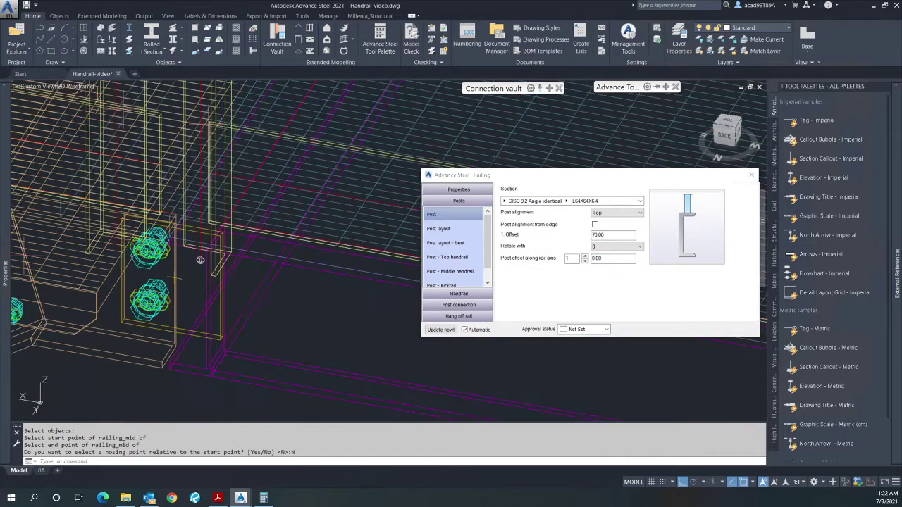
pyautogui.scroll(-10, 118, 220)
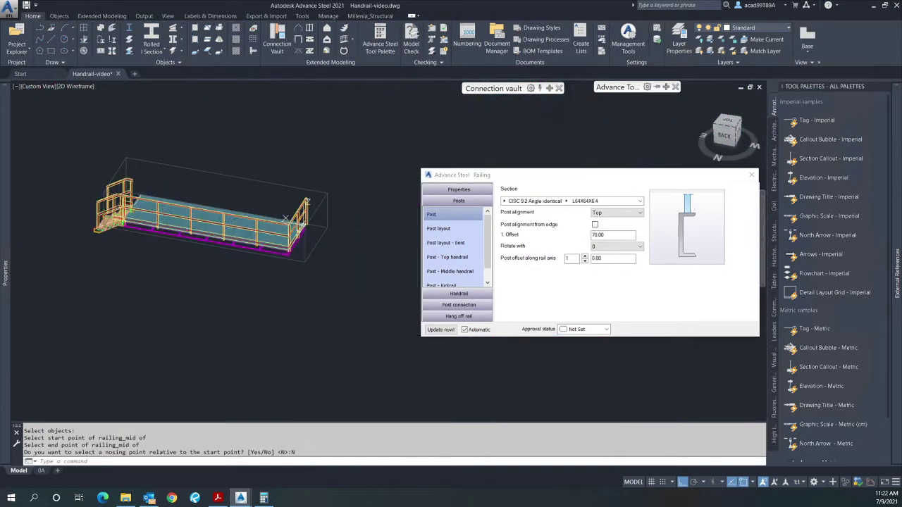
pyautogui.scroll(4, 334, 215)
pyautogui.scroll(3, 268, 238)
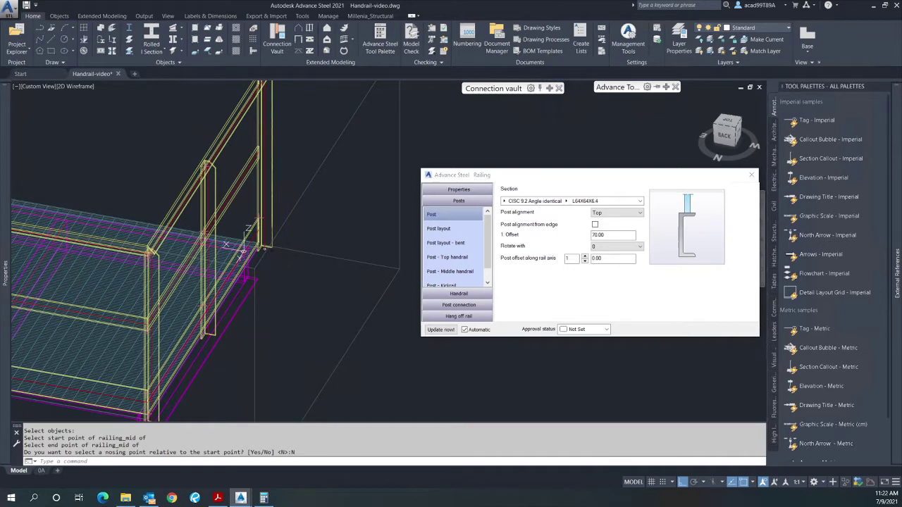
pyautogui.scroll(-2, 294, 261)
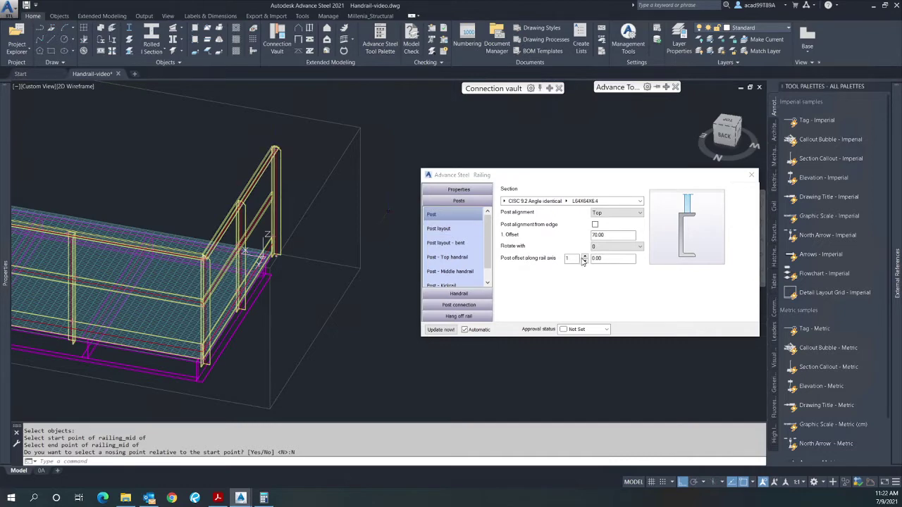
pyautogui.moveTo(604, 259); pyautogui.dragTo(433, 206)
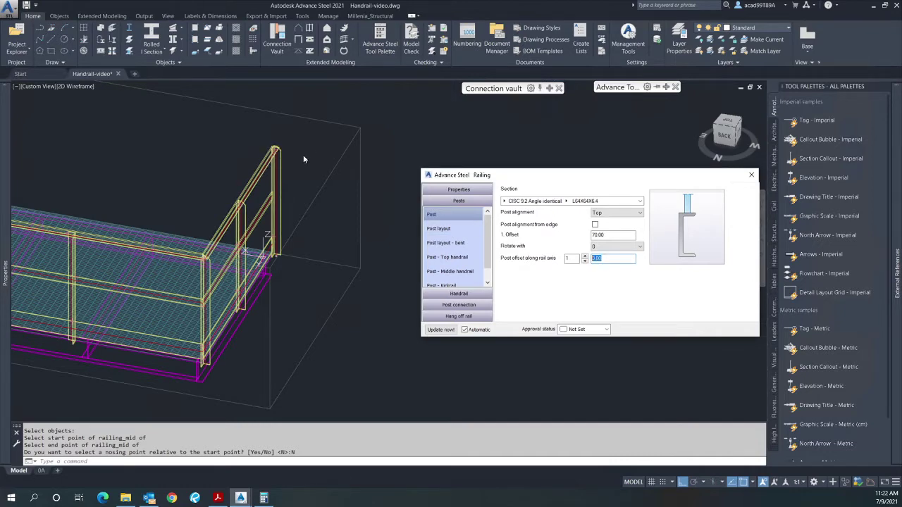
pyautogui.click(279, 258)
pyautogui.scroll(7, 292, 267)
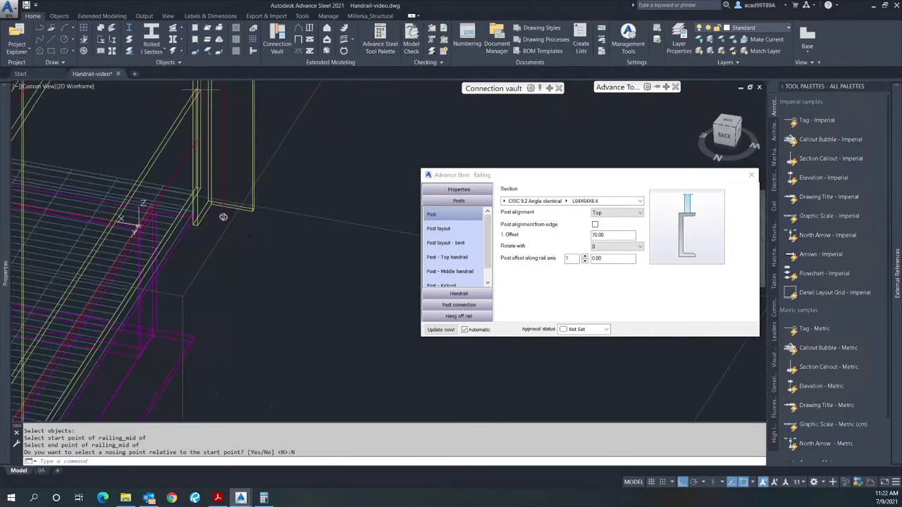
pyautogui.moveTo(697, 175); pyautogui.dragTo(616, 181)
pyautogui.click(750, 240)
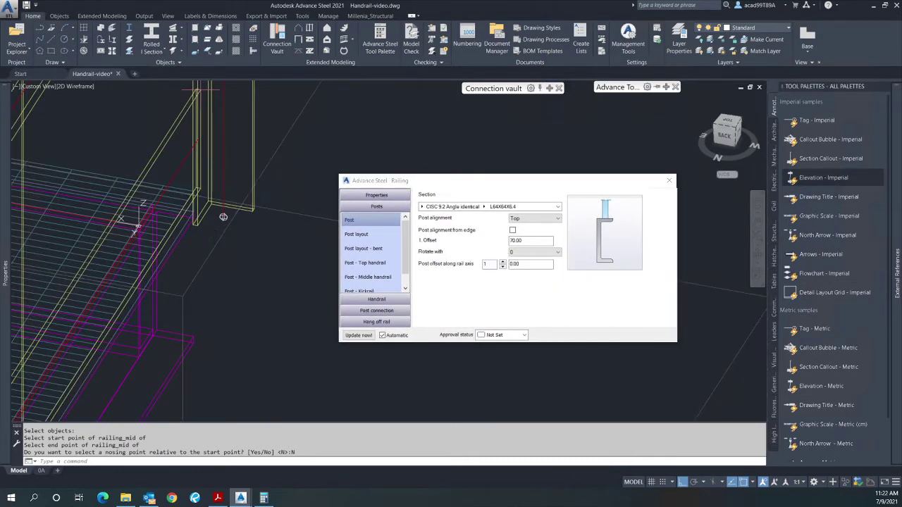
# - Reopen the platform railing's properties and set the offset along the rail axis of post 1 to 50
pyautogui.click(760, 256)
pyautogui.moveTo(202, 241); pyautogui.dragTo(176, 249)
pyautogui.moveTo(229, 329); pyautogui.dragTo(358, 247)
pyautogui.rightClick(370, 241)
pyautogui.click(388, 246)
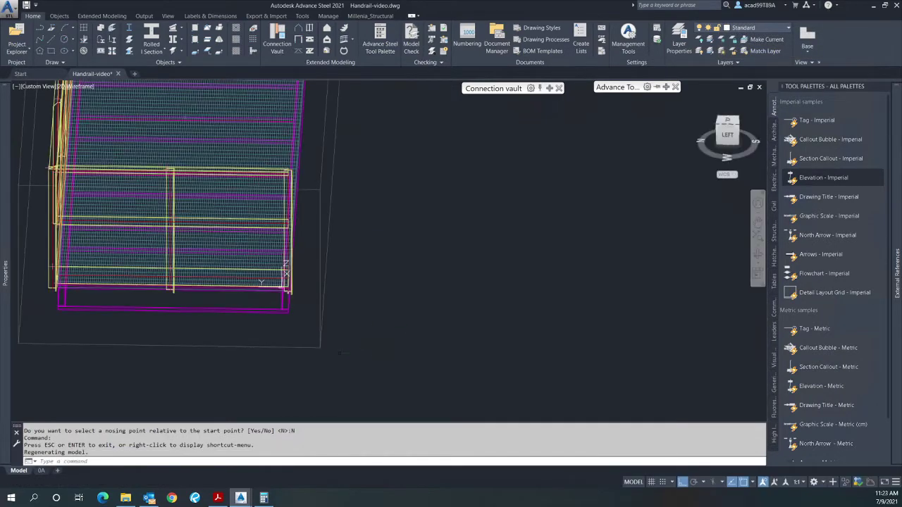
pyautogui.click(320, 339)
pyautogui.doubleClick(321, 340)
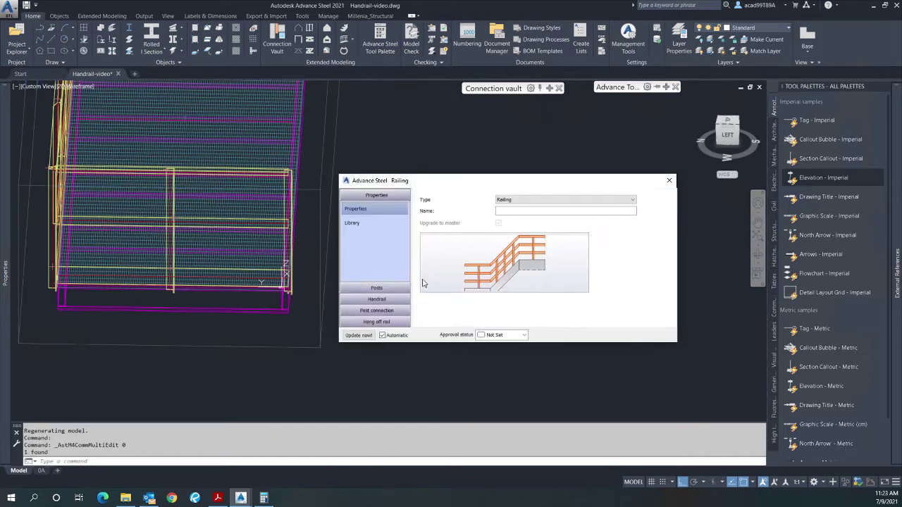
pyautogui.click(376, 287)
pyautogui.doubleClick(529, 263)
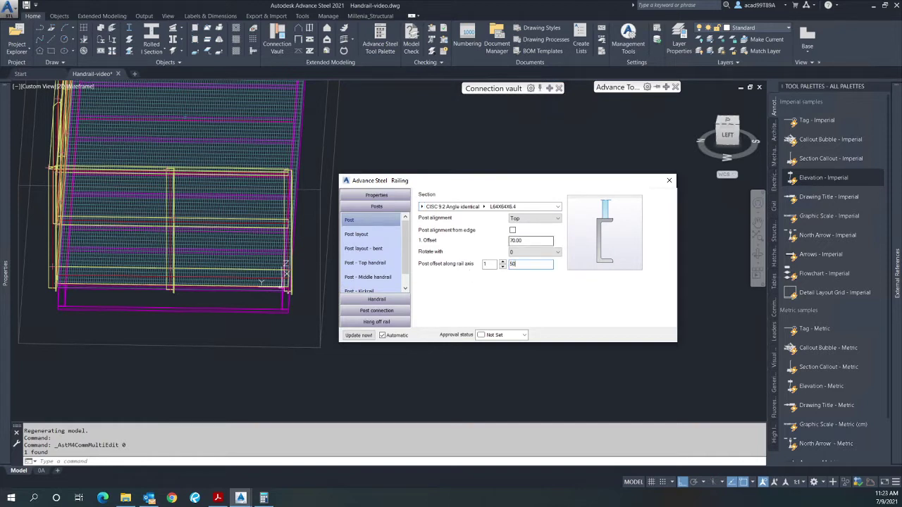
pyautogui.click(529, 241)
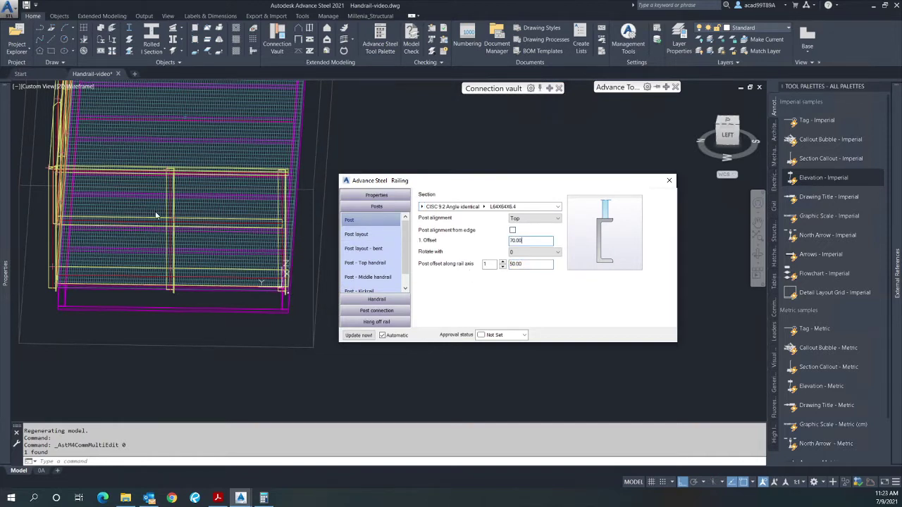
# - Set the offset along the rail axis of post 3, at the platform corner, to -150
pyautogui.click(504, 262)
pyautogui.click(504, 262)
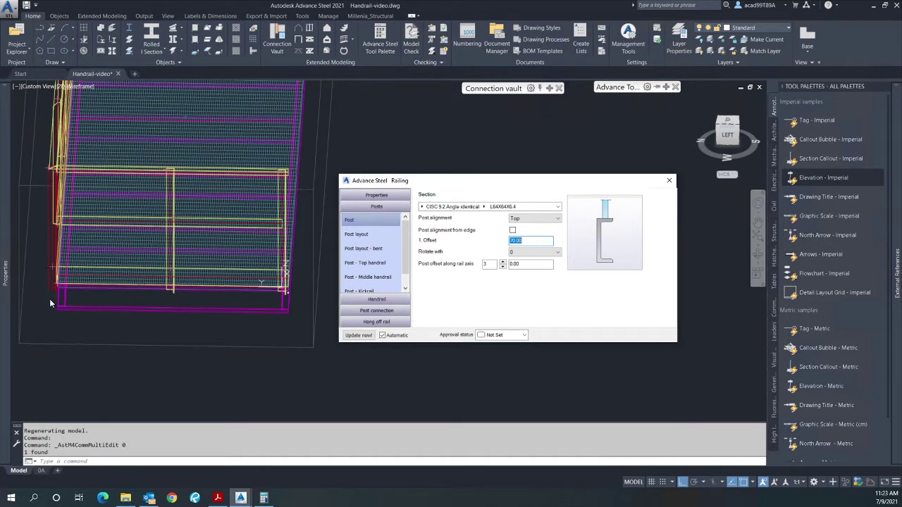
pyautogui.moveTo(532, 264); pyautogui.dragTo(486, 269)
pyautogui.write('0')
pyautogui.click(538, 241)
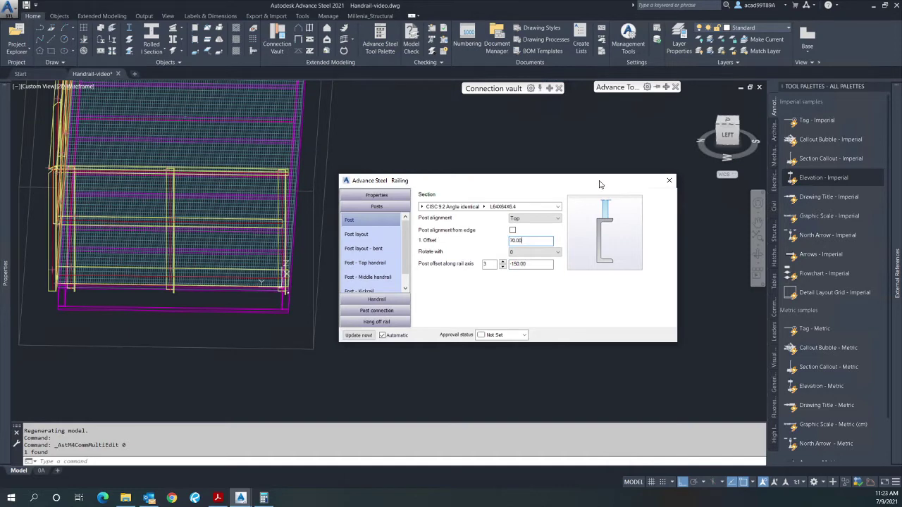
# - Examine the paired posts at the platform railing's corner in 3D from the outer side
pyautogui.moveTo(599, 185); pyautogui.dragTo(619, 189)
pyautogui.scroll(-2, 212, 340)
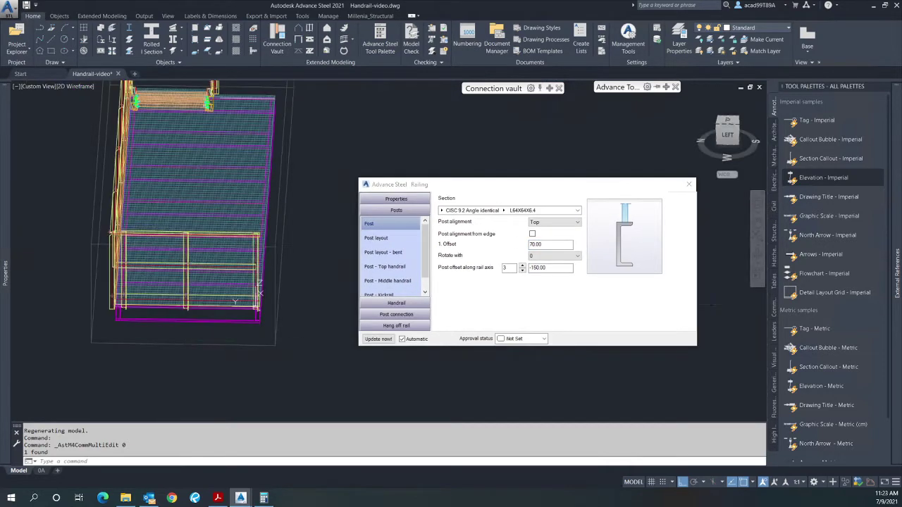
pyautogui.click(760, 254)
pyautogui.keyDown('shift'); pyautogui.moveTo(136, 336); pyautogui.dragTo(543, 259, button='middle'); pyautogui.keyUp('shift')
pyautogui.keyDown('shift'); pyautogui.moveTo(476, 180); pyautogui.dragTo(447, 249, button='middle'); pyautogui.keyUp('shift')
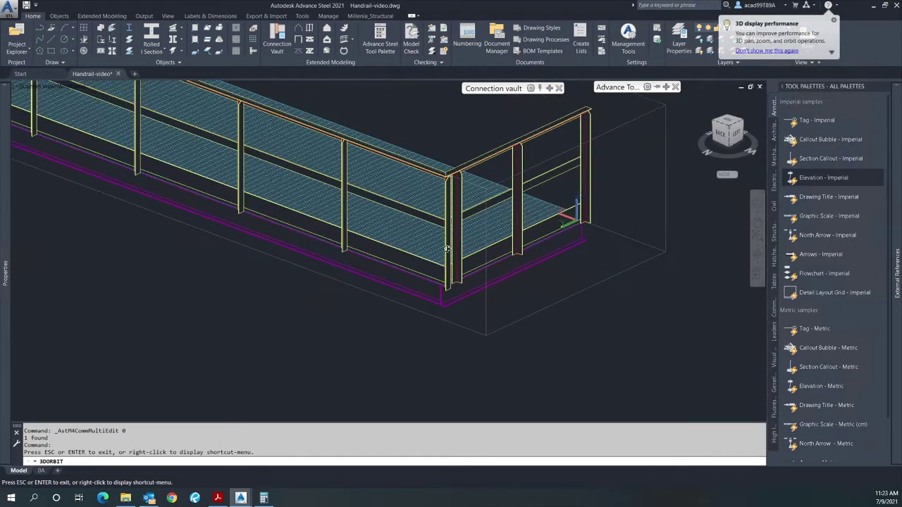
pyautogui.rightClick(381, 336)
pyautogui.click(399, 186)
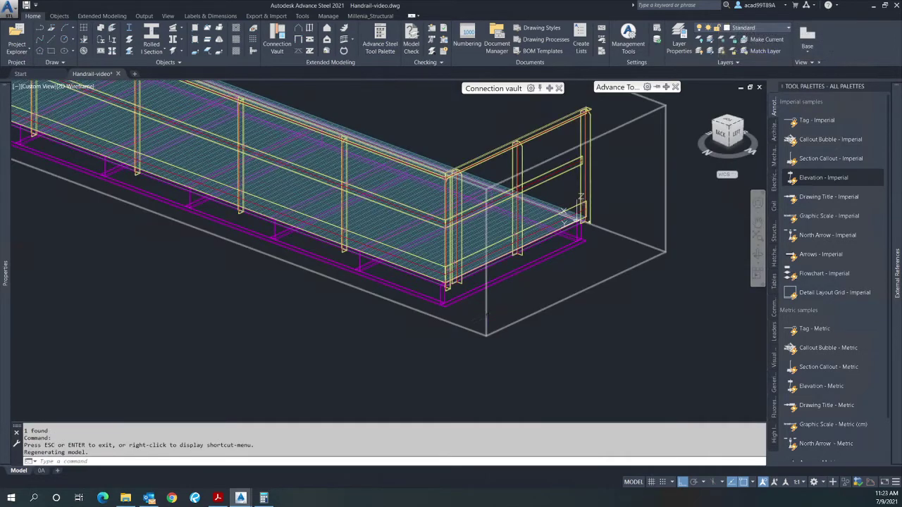
# - Reopen the platform railing's properties and set the offset along the rail axis of post 4 to 150
pyautogui.click(486, 333)
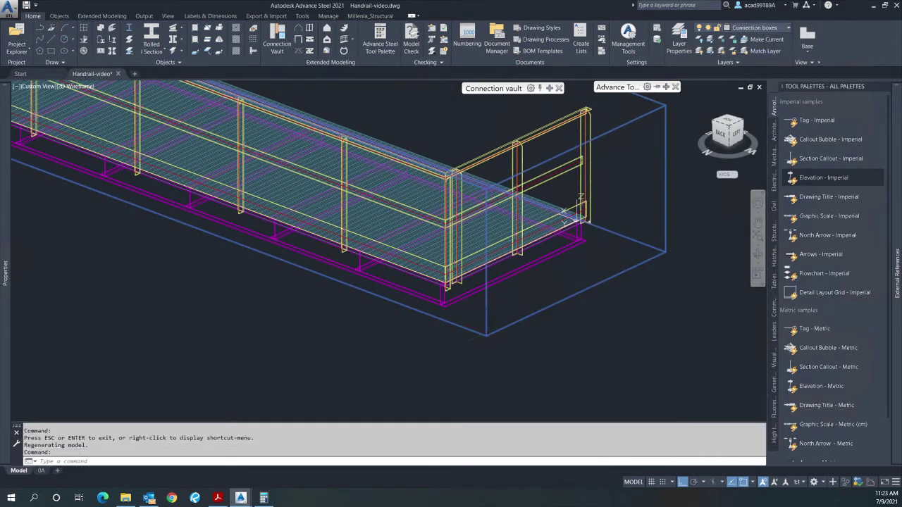
pyautogui.doubleClick(564, 211)
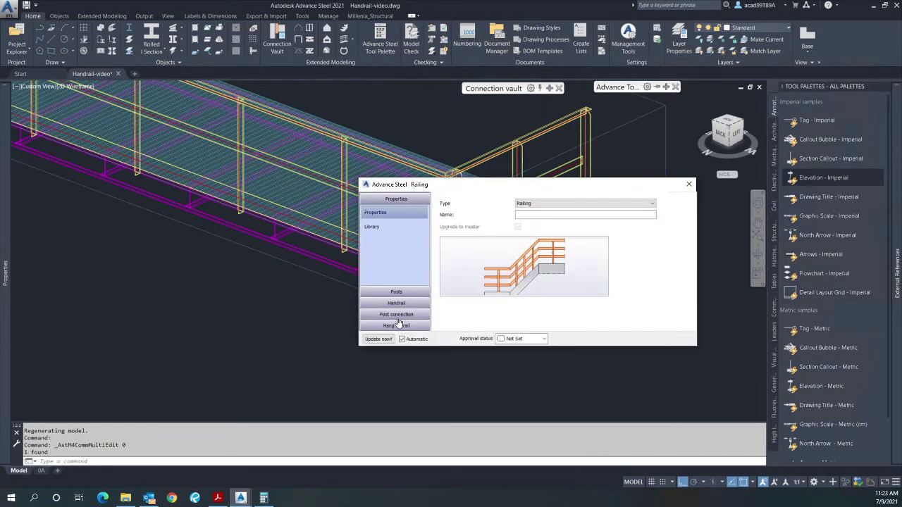
pyautogui.click(370, 292)
pyautogui.click(522, 265)
pyautogui.click(522, 265)
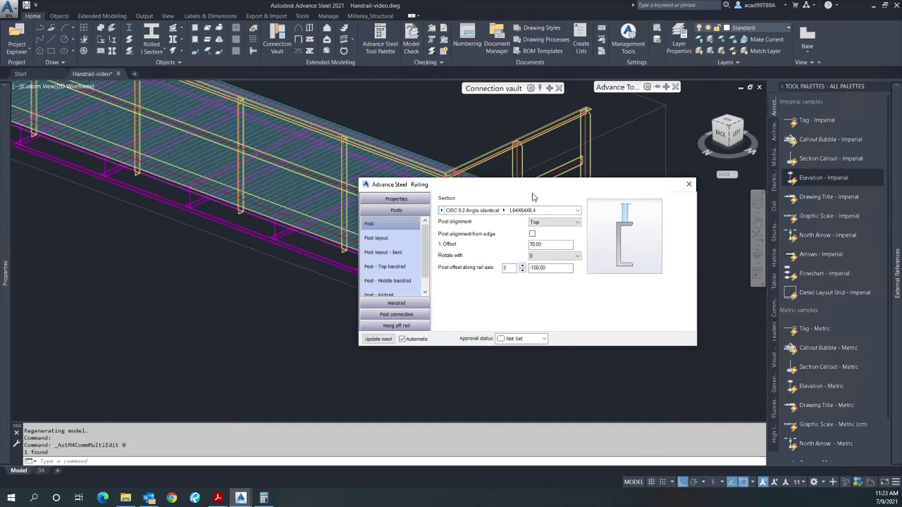
pyautogui.moveTo(533, 191); pyautogui.dragTo(559, 273)
pyautogui.click(549, 348)
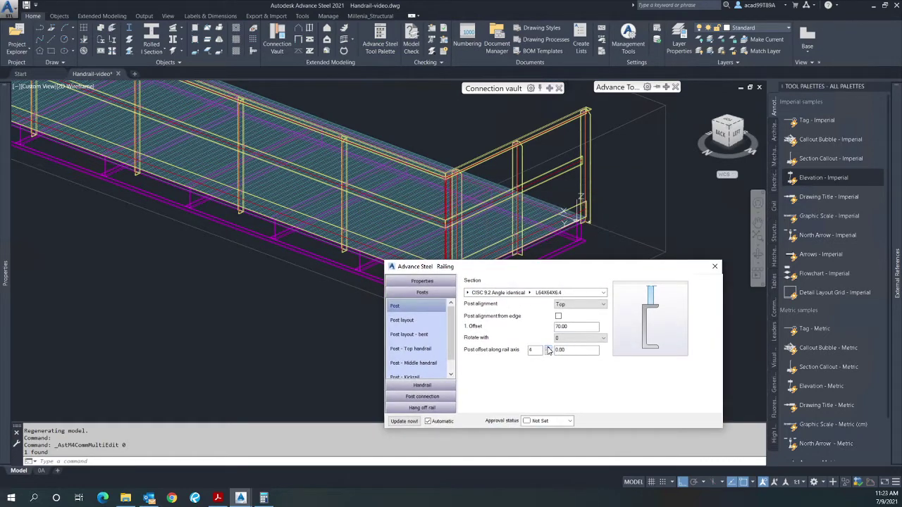
pyautogui.doubleClick(576, 350)
pyautogui.write('150')
pyautogui.press('Tab')
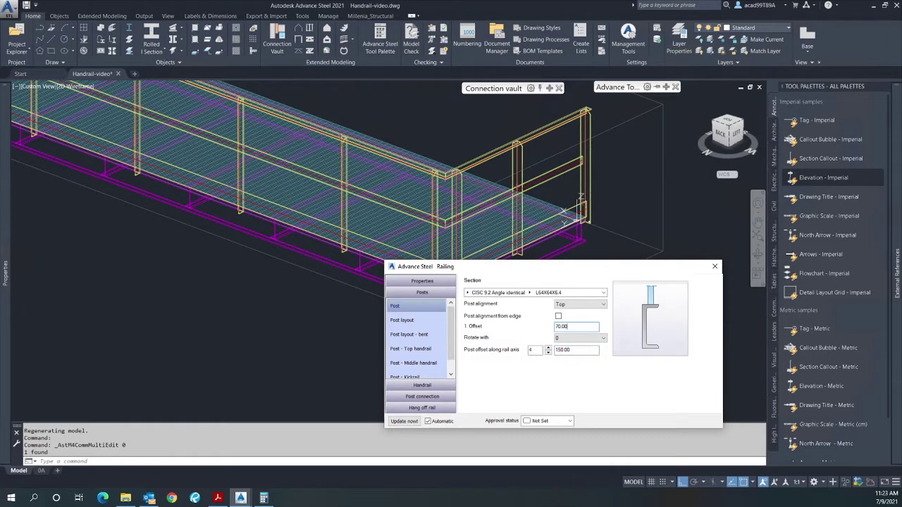
# - Step through the posts to post 9 and examine its position beside the stair connection, leaving its offset unedited
pyautogui.moveTo(564, 271); pyautogui.dragTo(597, 268)
pyautogui.click(335, 299)
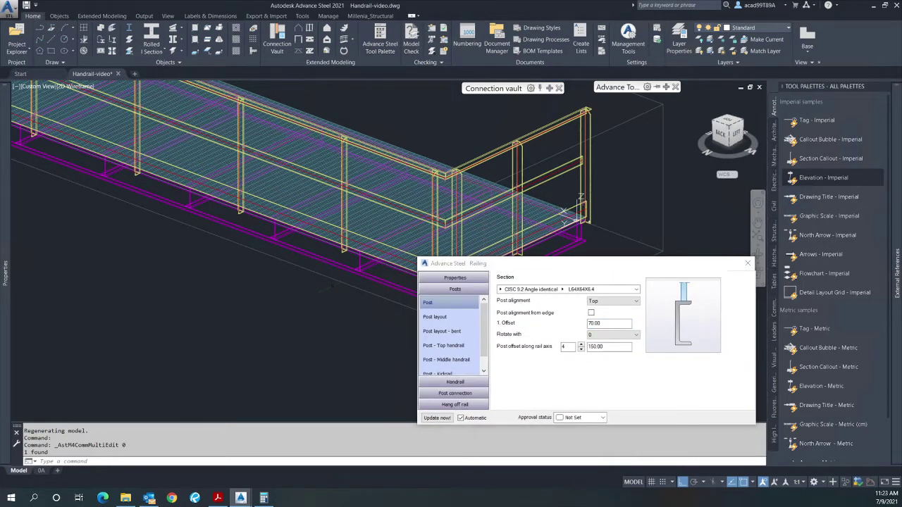
pyautogui.scroll(-5, 332, 286)
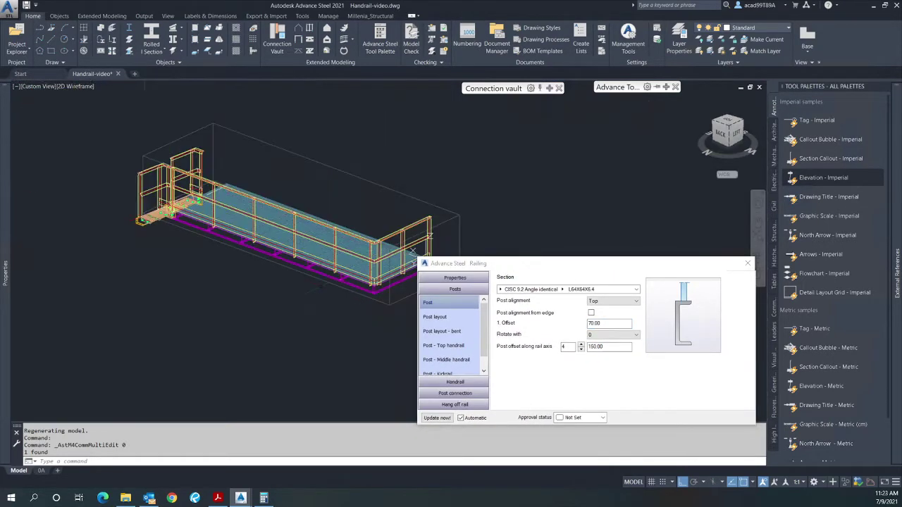
pyautogui.click(582, 345)
pyautogui.click(581, 345)
pyautogui.click(581, 345)
pyautogui.click(581, 345)
pyautogui.click(581, 345)
pyautogui.scroll(8, 412, 250)
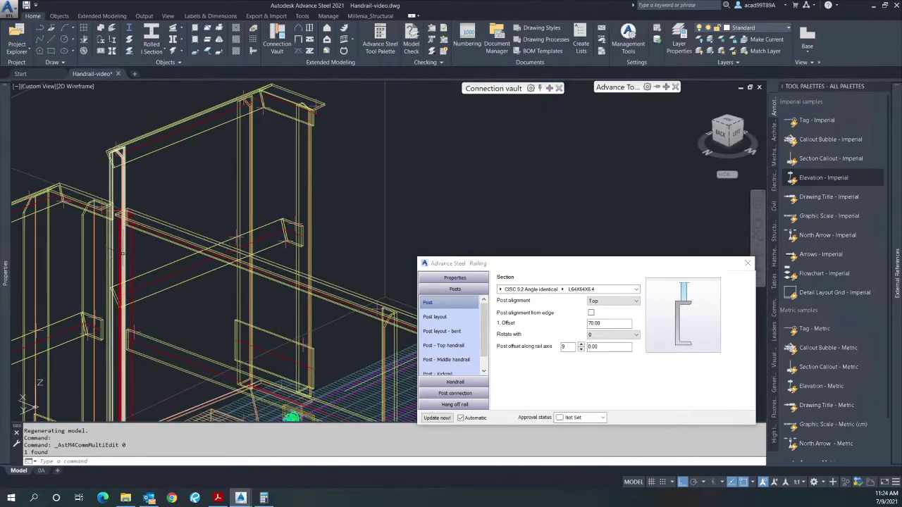
pyautogui.scroll(-8, 413, 214)
pyautogui.scroll(5, 192, 220)
pyautogui.scroll(2, 176, 240)
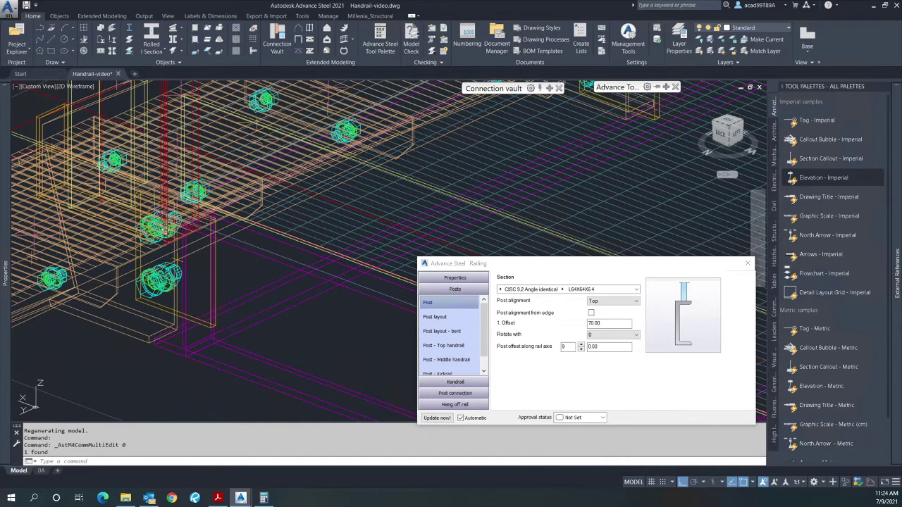
pyautogui.scroll(2, 176, 239)
pyautogui.scroll(-2, 178, 260)
pyautogui.scroll(-2, 177, 259)
pyautogui.scroll(-4, 177, 259)
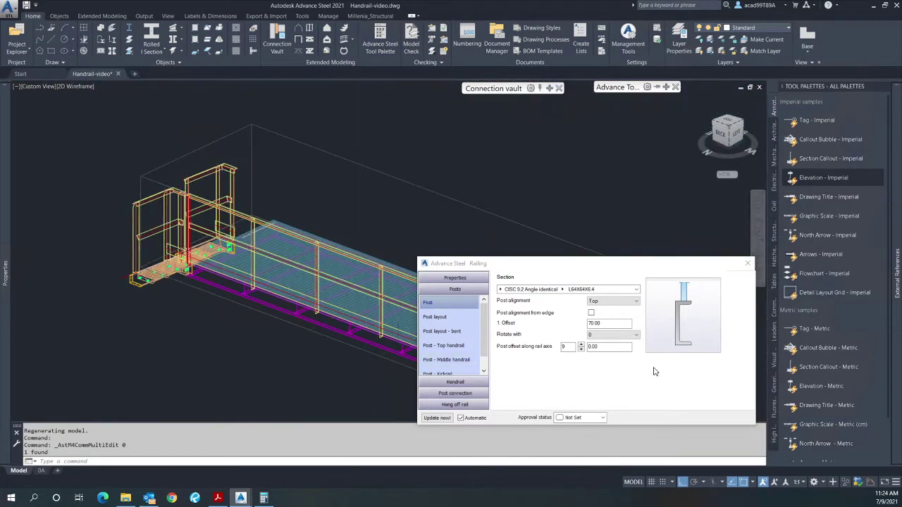
pyautogui.moveTo(631, 269); pyautogui.dragTo(479, 271)
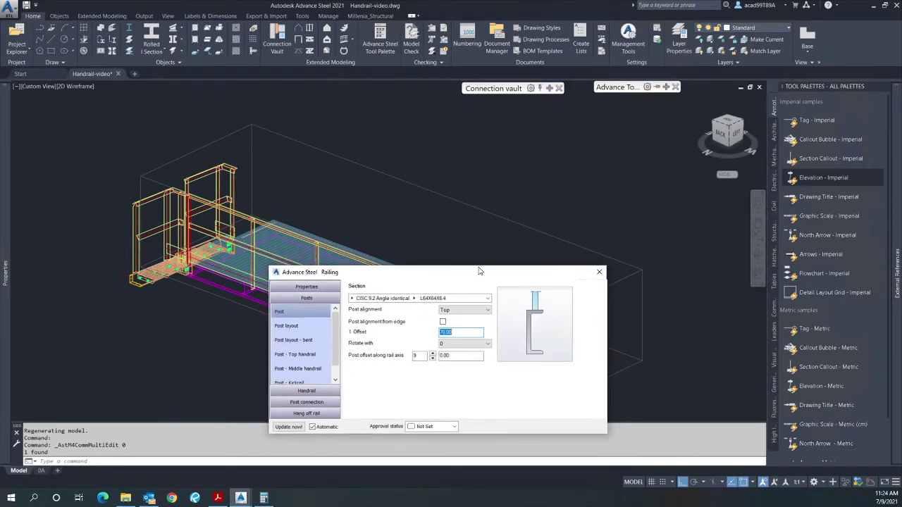
pyautogui.click(599, 273)
# - Delete the platform railing's connection box
pyautogui.scroll(-3, 401, 208)
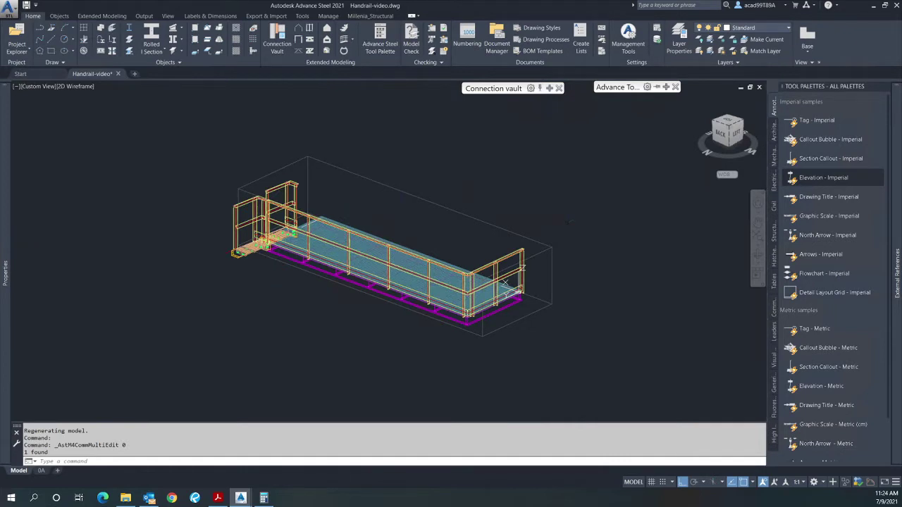
pyautogui.scroll(2, 569, 222)
pyautogui.press('Escape')
pyautogui.click(471, 235)
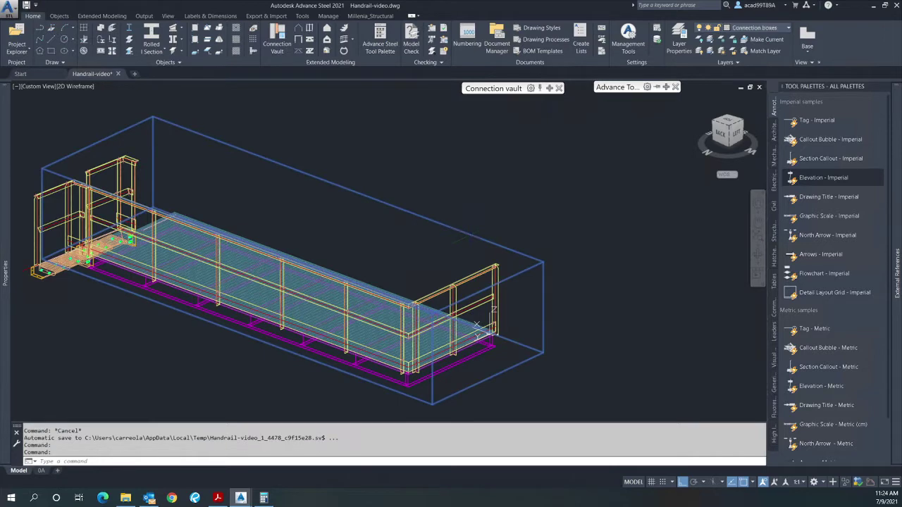
pyautogui.press('Delete')
# - Delete the corner post on the platform's end-beam side
pyautogui.scroll(2, 431, 377)
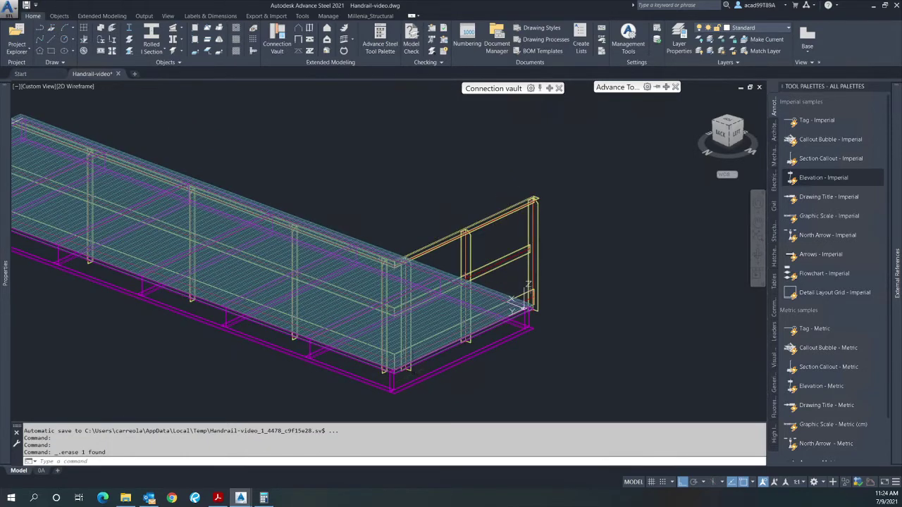
pyautogui.scroll(4, 400, 367)
pyautogui.click(398, 367)
pyautogui.press('Delete')
# - Delete the leftover weld points of the removed corner post from the platform railing's rails on the end-beam side
pyautogui.scroll(5, 390, 313)
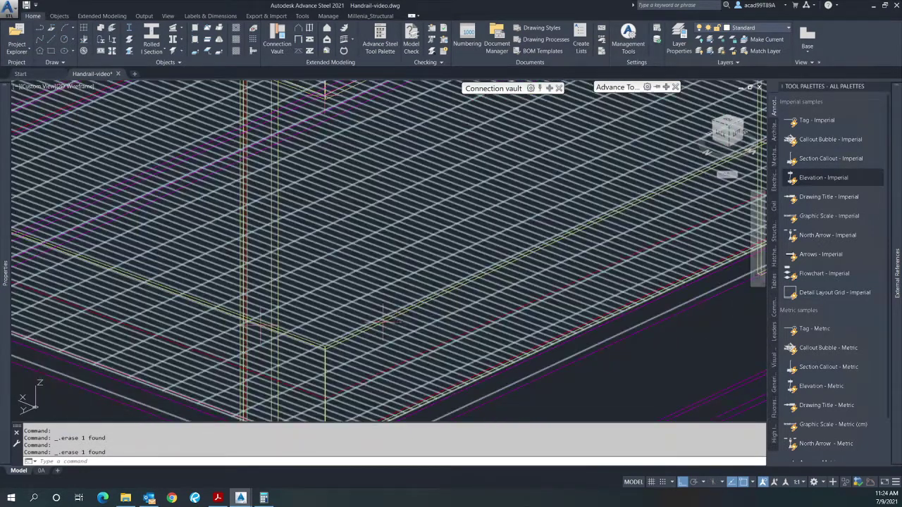
pyautogui.click(383, 322)
pyautogui.press('Delete')
pyautogui.scroll(-3, 261, 324)
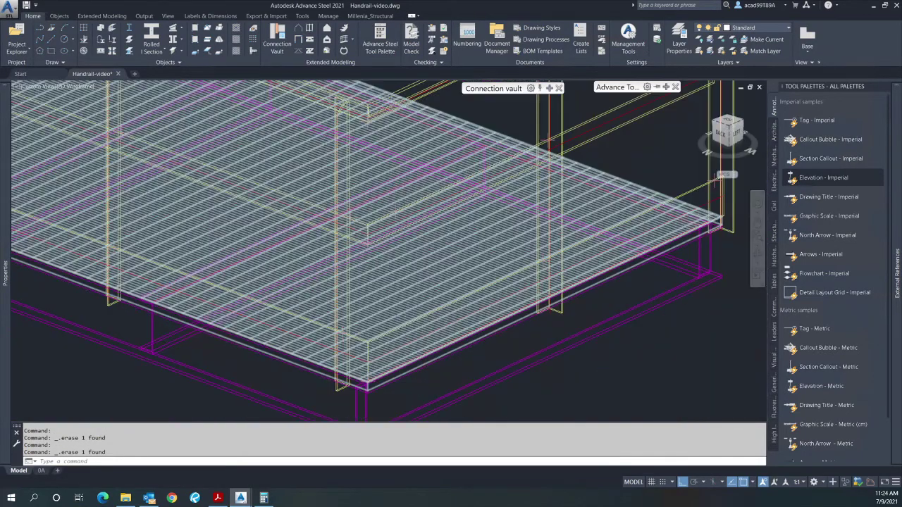
pyautogui.scroll(4, 384, 224)
pyautogui.scroll(2, 383, 224)
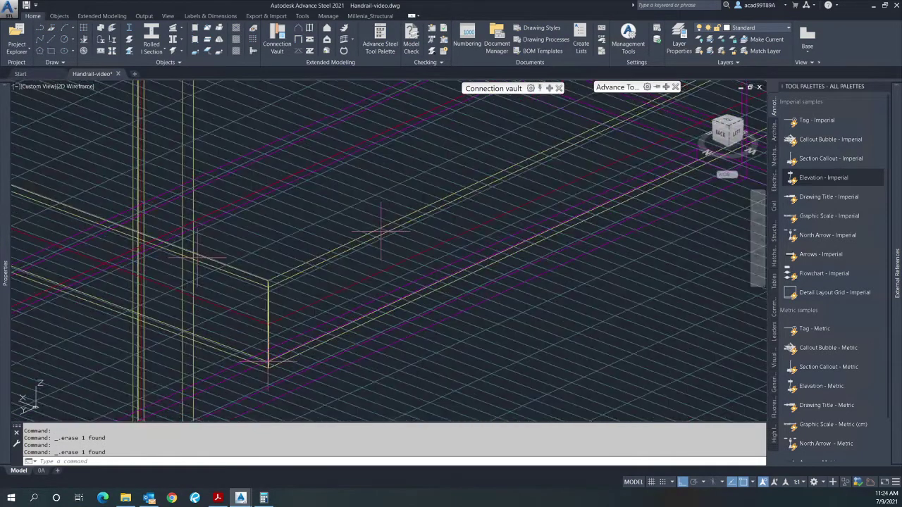
pyautogui.press('Delete')
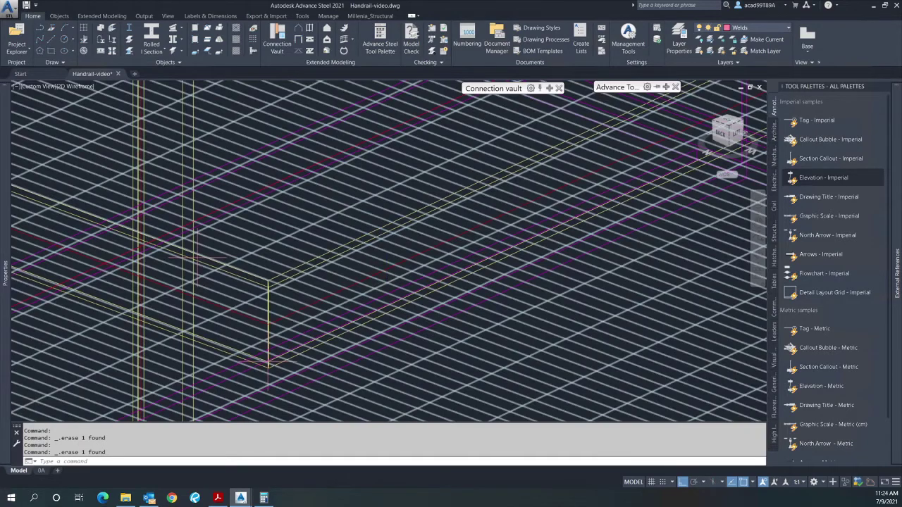
pyautogui.scroll(-3, 197, 259)
pyautogui.scroll(4, 358, 224)
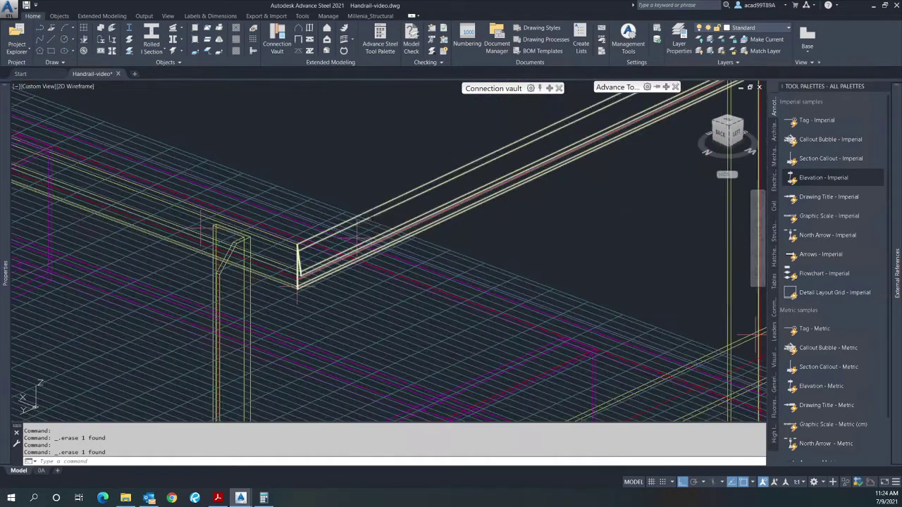
pyautogui.scroll(2, 356, 240)
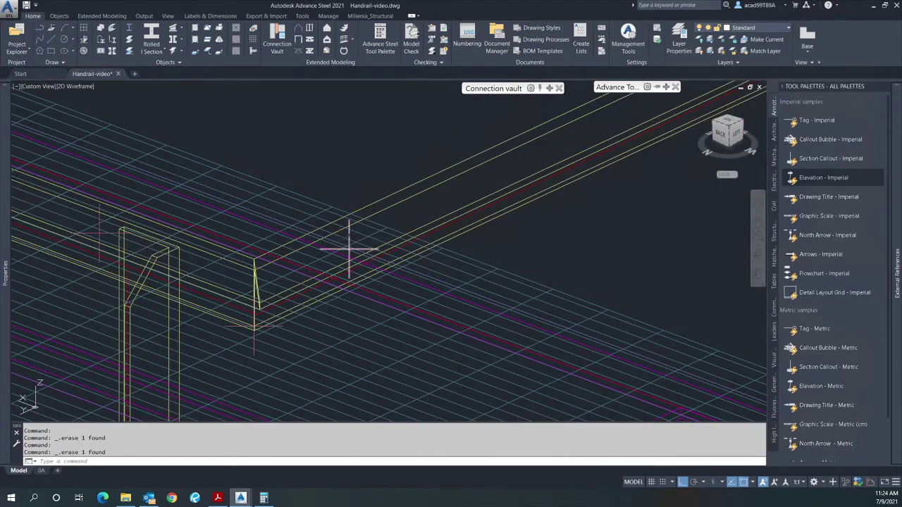
pyautogui.scroll(-3, 349, 248)
pyautogui.scroll(-4, 352, 240)
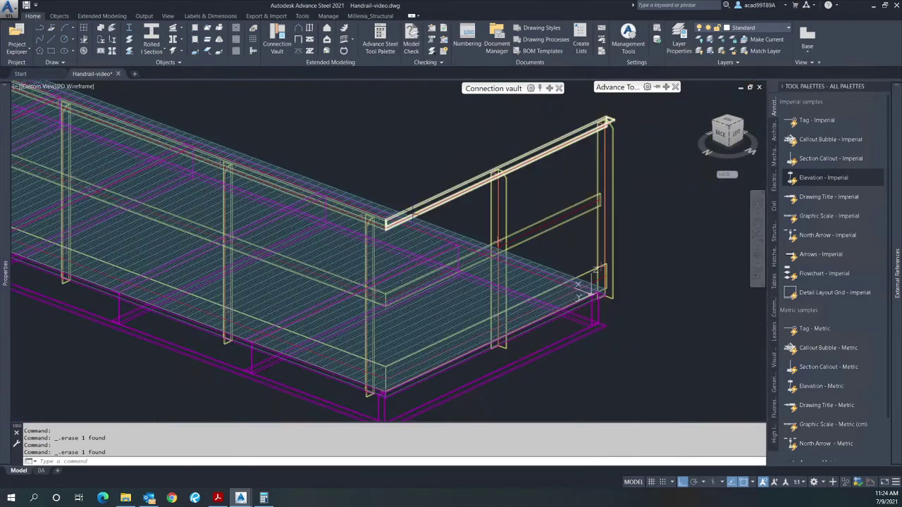
# - Examine the platform's end beam and the area beside the stair's upper stringer connection where railing is missing
pyautogui.click(760, 259)
pyautogui.scroll(-3, 429, 285)
pyautogui.moveTo(252, 306); pyautogui.dragTo(456, 313)
pyautogui.moveTo(307, 301); pyautogui.dragTo(322, 290)
pyautogui.scroll(5, 159, 224)
pyautogui.scroll(2, 182, 271)
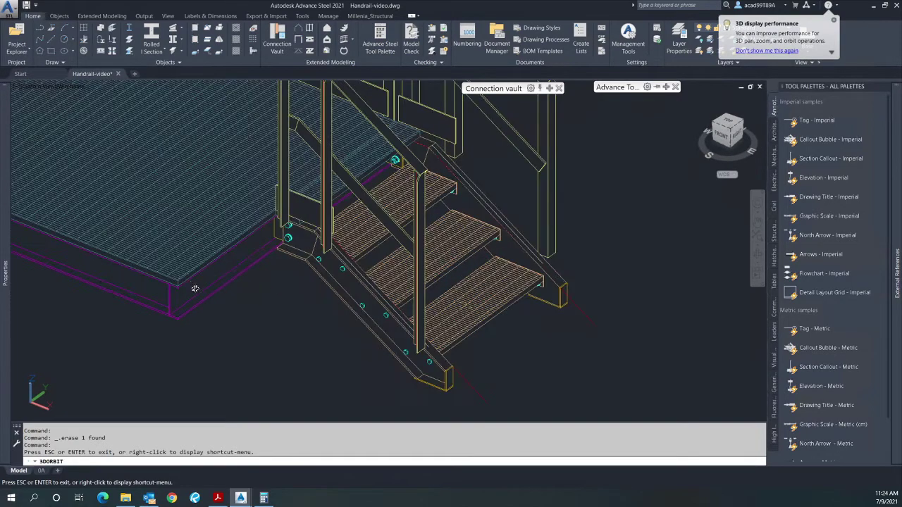
pyautogui.scroll(2, 187, 277)
pyautogui.moveTo(190, 273); pyautogui.dragTo(202, 284)
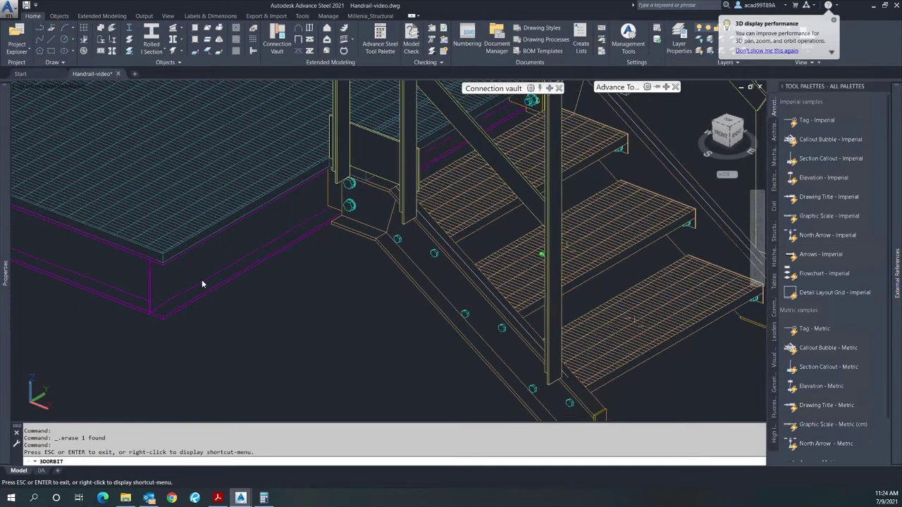
pyautogui.rightClick(193, 274)
pyautogui.click(206, 278)
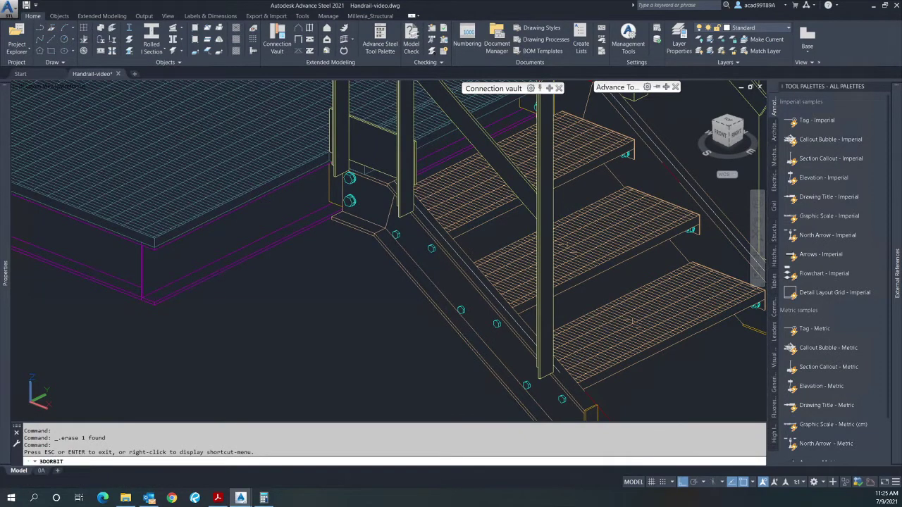
pyautogui.press('Escape')
pyautogui.press('Escape')
pyautogui.press('Escape')
pyautogui.scroll(4, 314, 163)
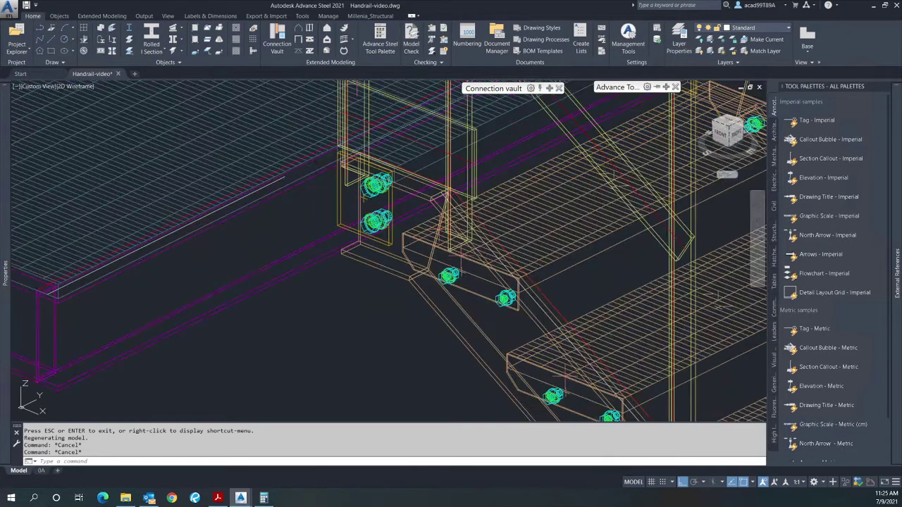
# - Measure the distance from the end of the reference line on the end beam to a midpoint at the stair railing's upper post
pyautogui.press('Escape')
pyautogui.write('di')
pyautogui.press('Return')
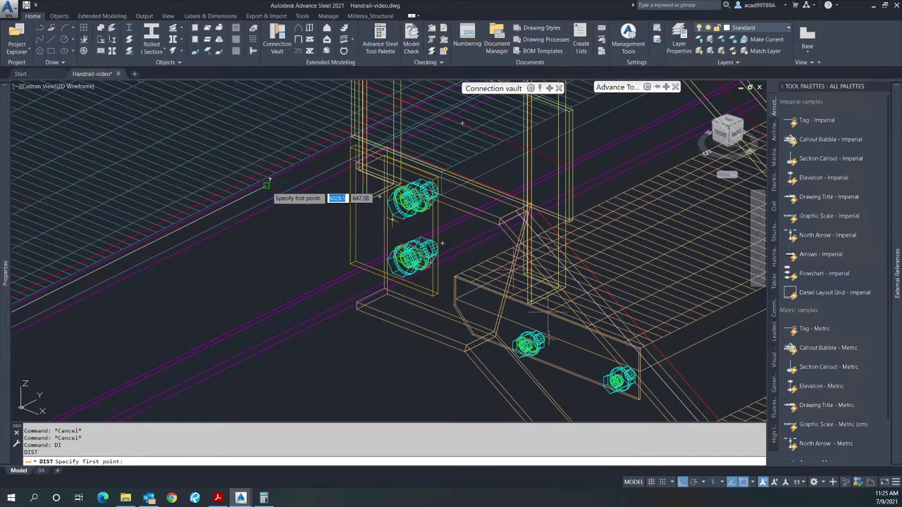
pyautogui.click(267, 185)
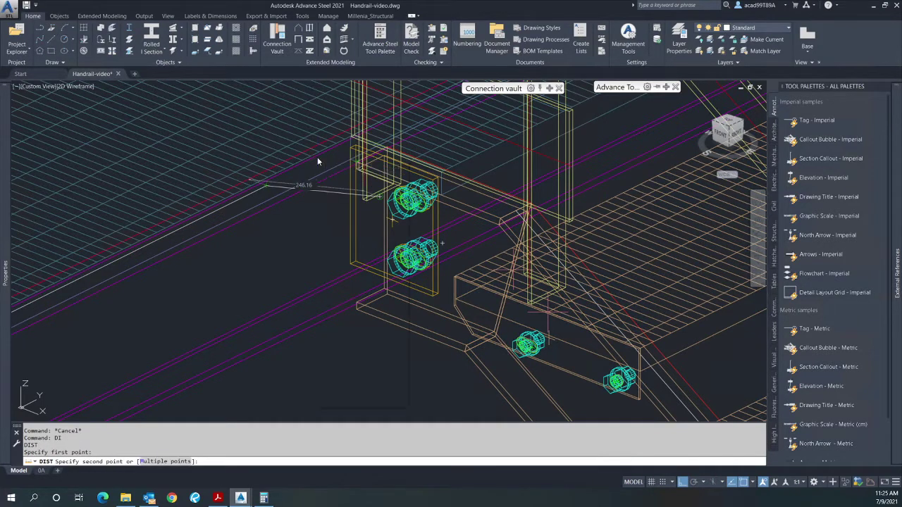
pyautogui.keyDown('shift'); pyautogui.rightClick(317, 157); pyautogui.keyUp('shift')
pyautogui.click(341, 225)
pyautogui.scroll(3, 381, 173)
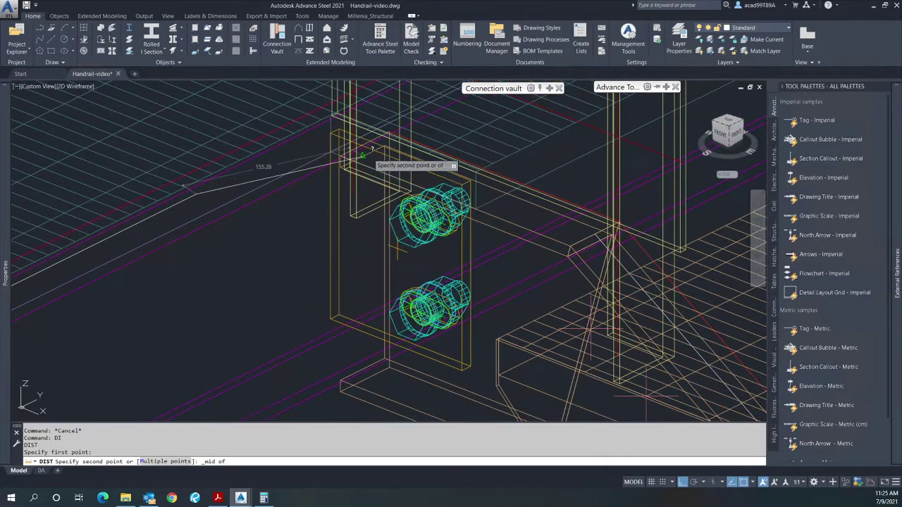
pyautogui.click(365, 142)
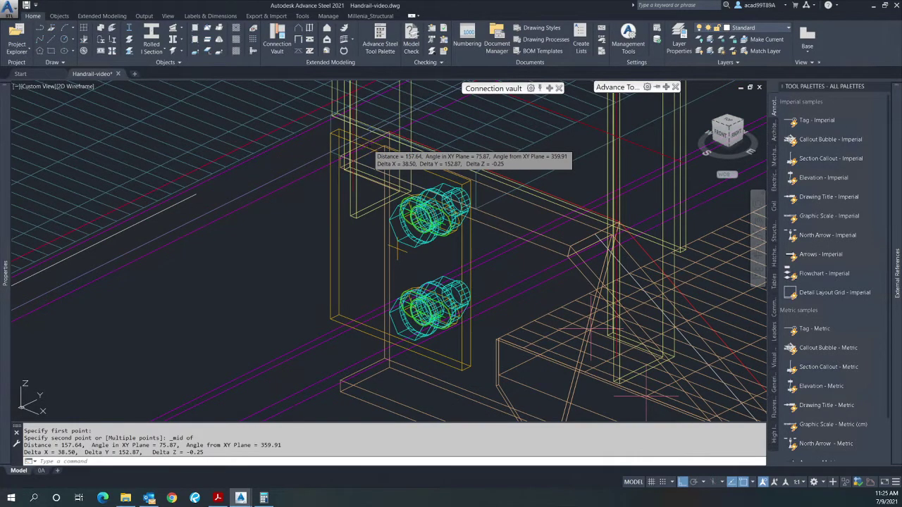
pyautogui.scroll(-5, 372, 153)
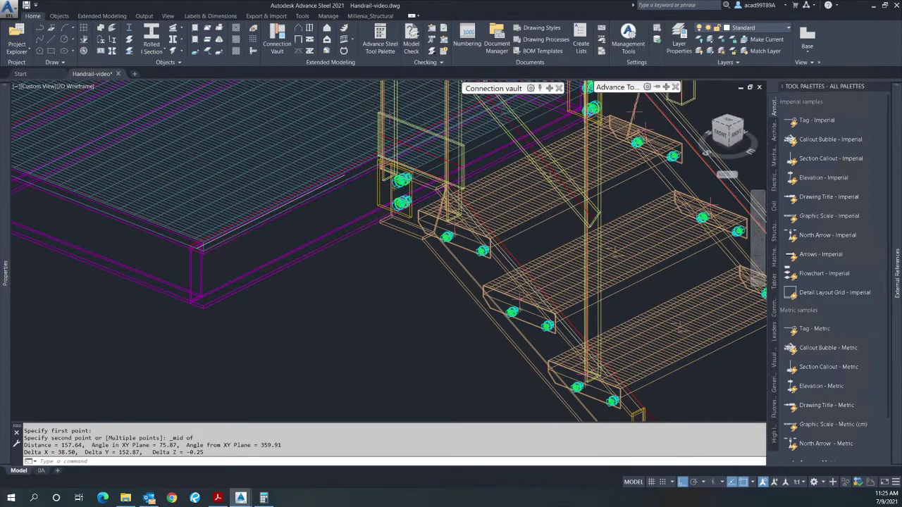
pyautogui.scroll(-2, 326, 256)
pyautogui.press('Escape')
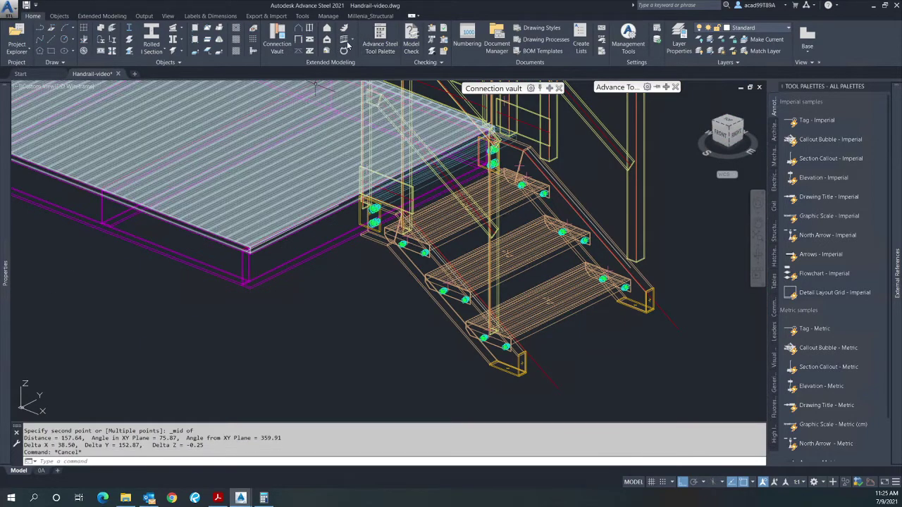
# - Create a railing on the platform's end beam from the reference line's stair-side endpoint to the beam's outer corner, without a nosing point
pyautogui.click(344, 41)
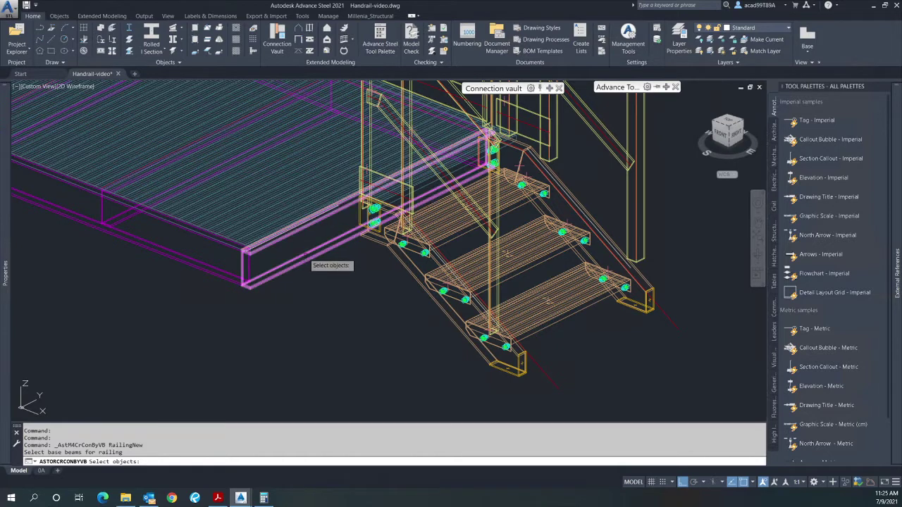
pyautogui.click(304, 256)
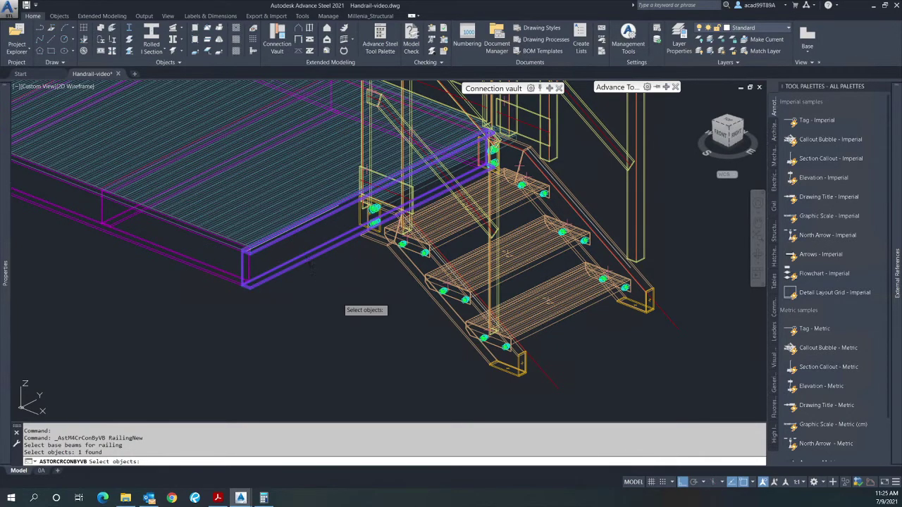
pyautogui.press('Return')
pyautogui.keyDown('shift'); pyautogui.rightClick(343, 303); pyautogui.keyUp('shift')
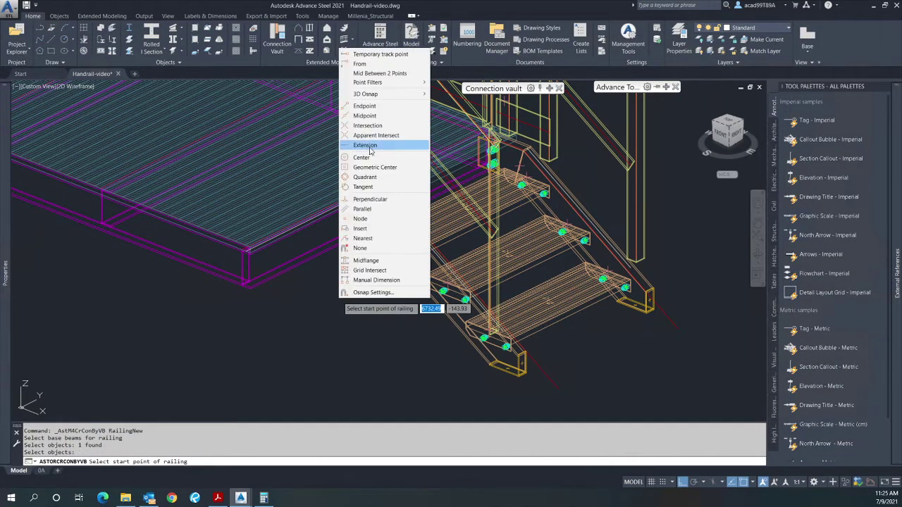
pyautogui.click(364, 106)
pyautogui.scroll(3, 332, 204)
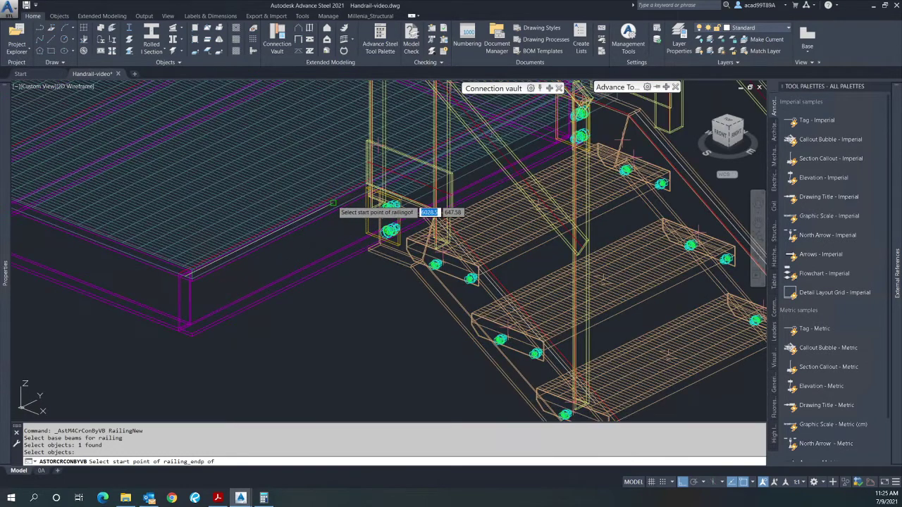
pyautogui.click(332, 203)
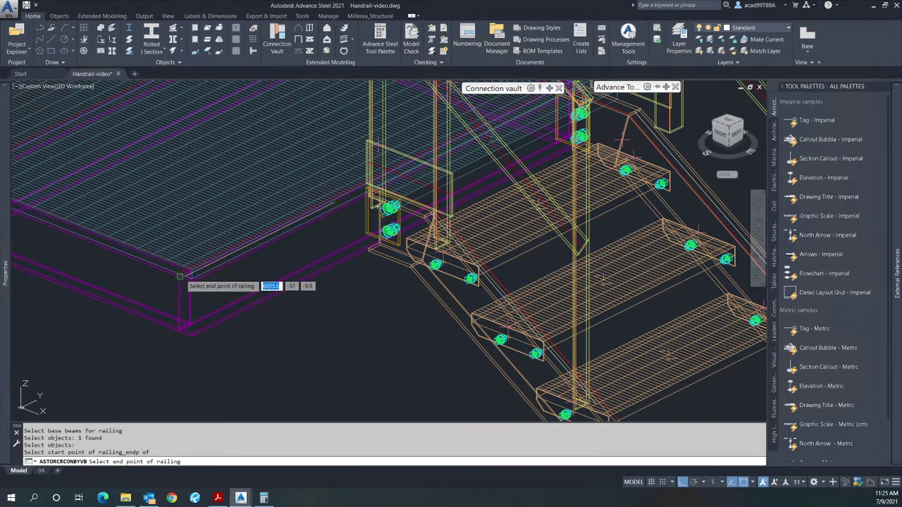
pyautogui.click(185, 275)
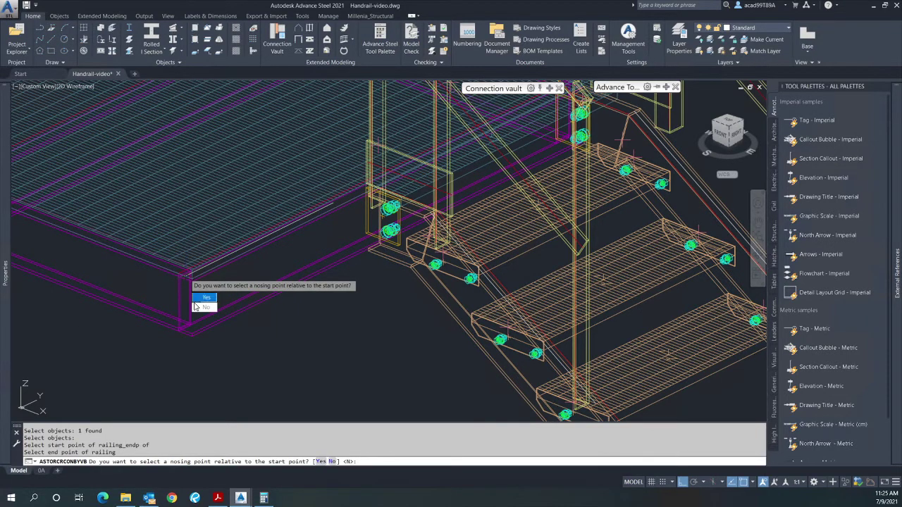
pyautogui.press('Return')
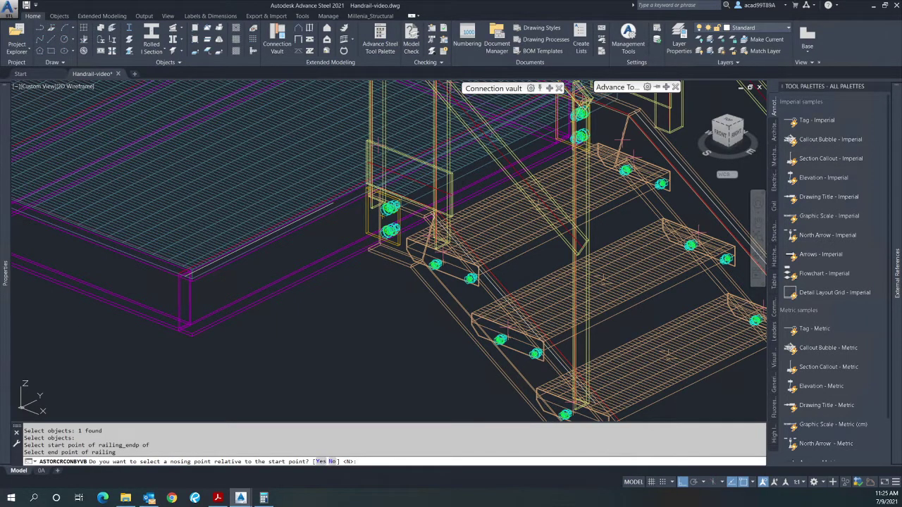
pyautogui.write('N')
pyautogui.press('Return')
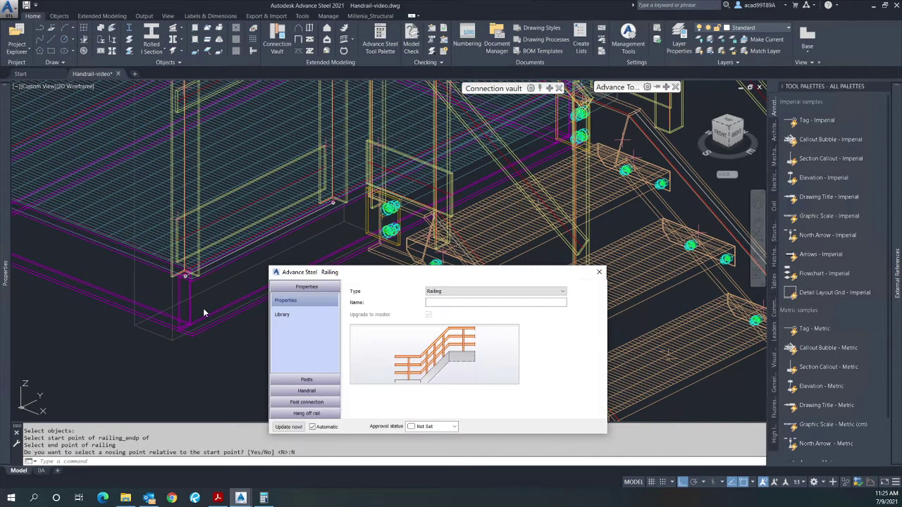
# - Set the new end-beam railing's post offset to 70
pyautogui.click(308, 380)
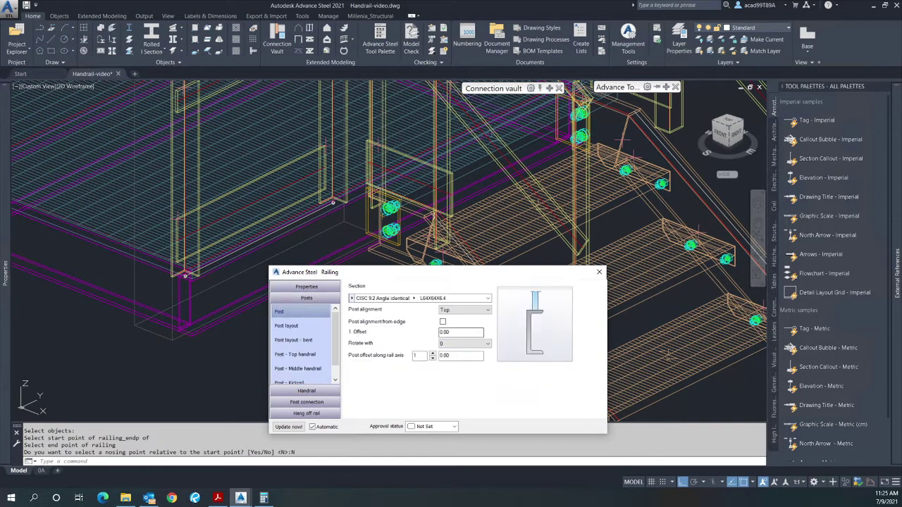
pyautogui.doubleClick(446, 333)
pyautogui.doubleClick(458, 356)
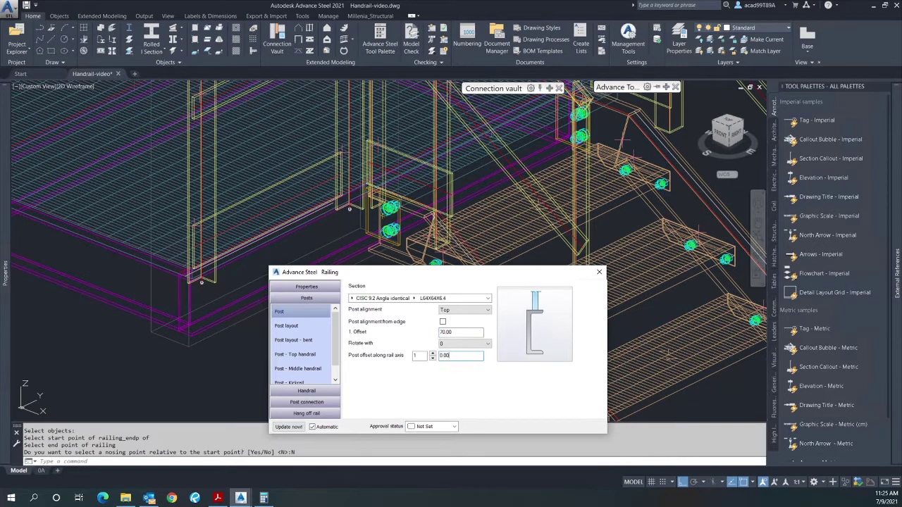
# - Set the offset along the rail axis of post 1 to 32 on the new railing
pyautogui.scroll(-2, 203, 323)
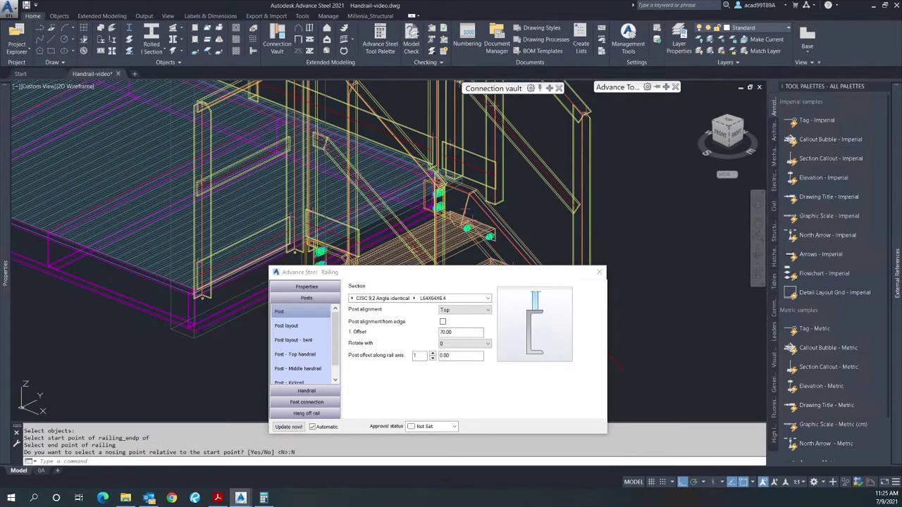
pyautogui.scroll(-2, 203, 320)
pyautogui.scroll(4, 254, 157)
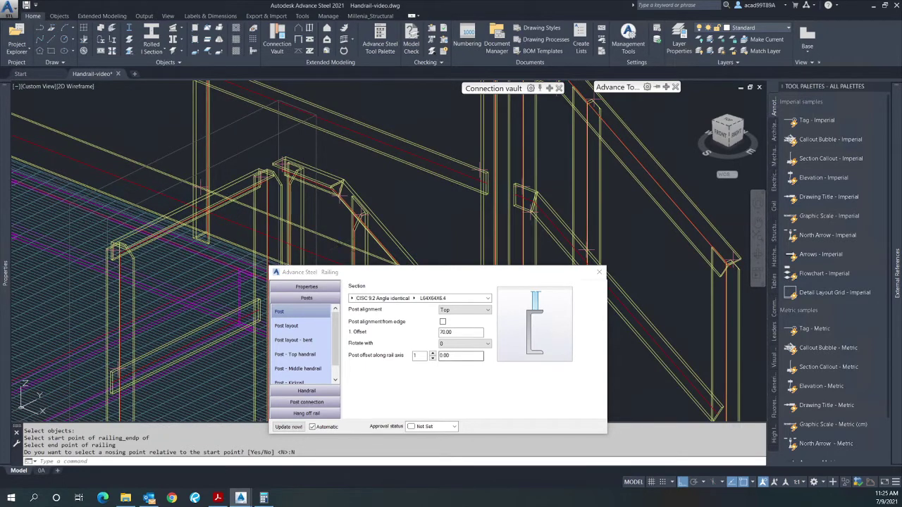
pyautogui.click(458, 355)
pyautogui.write('32')
pyautogui.click(461, 332)
# - Set the offset along the rail axis of post 2 to -32 and close the railing properties
pyautogui.click(433, 353)
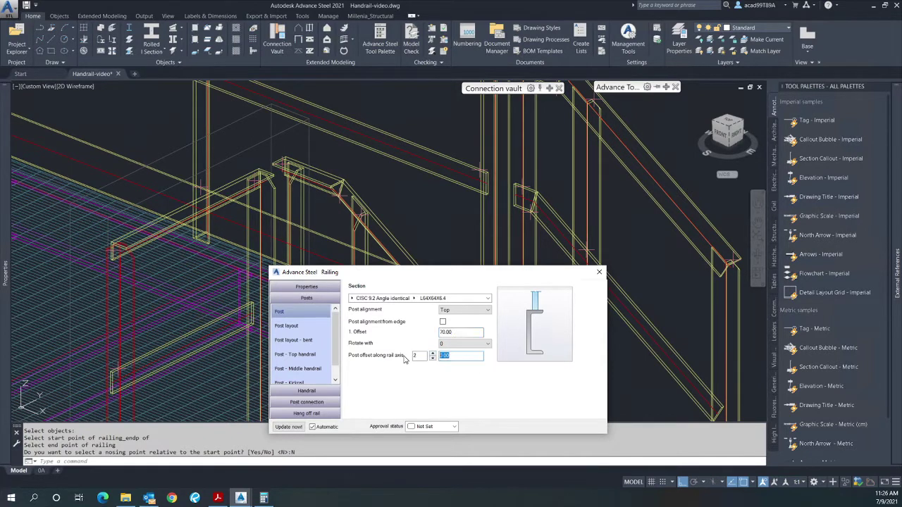
pyautogui.click(459, 331)
pyautogui.click(171, 118)
pyautogui.scroll(-2, 172, 119)
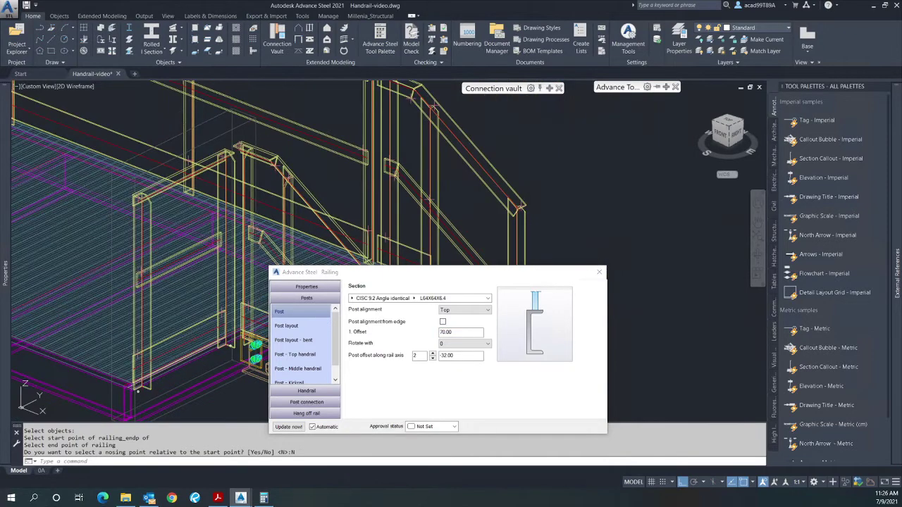
pyautogui.scroll(3, 122, 290)
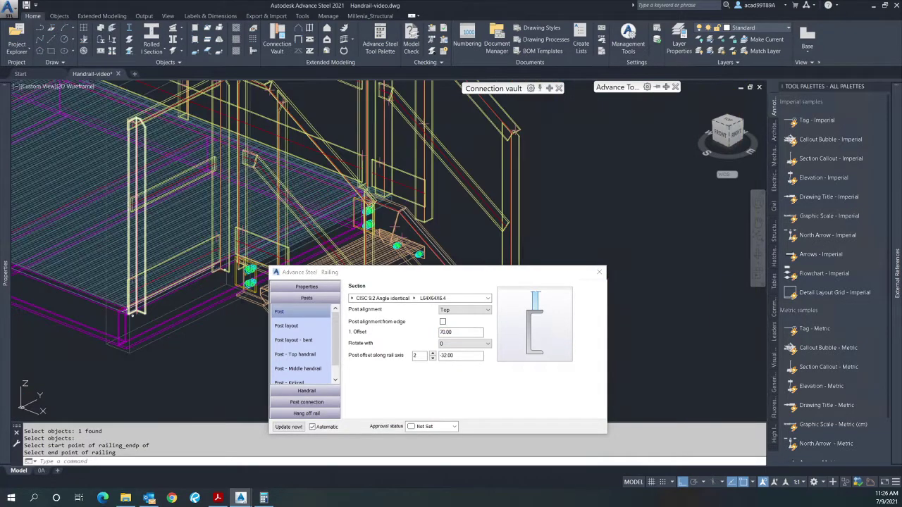
pyautogui.scroll(2, 122, 290)
pyautogui.click(599, 272)
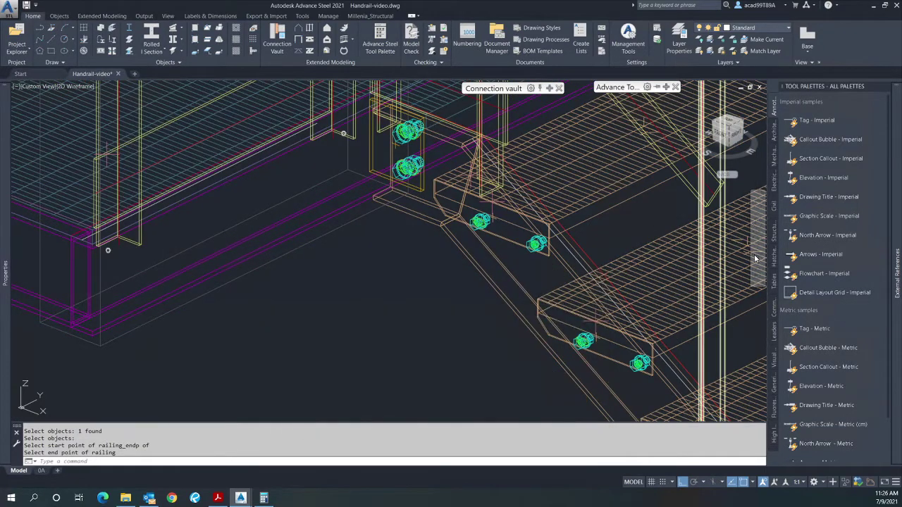
# - Examine the new end-beam railing from the side and the stair and platform railings as a whole
pyautogui.click(757, 257)
pyautogui.scroll(1, 122, 273)
pyautogui.moveTo(201, 300); pyautogui.dragTo(131, 271)
pyautogui.keyDown('shift'); pyautogui.moveTo(130, 272); pyautogui.dragTo(167, 148, button='middle'); pyautogui.keyUp('shift')
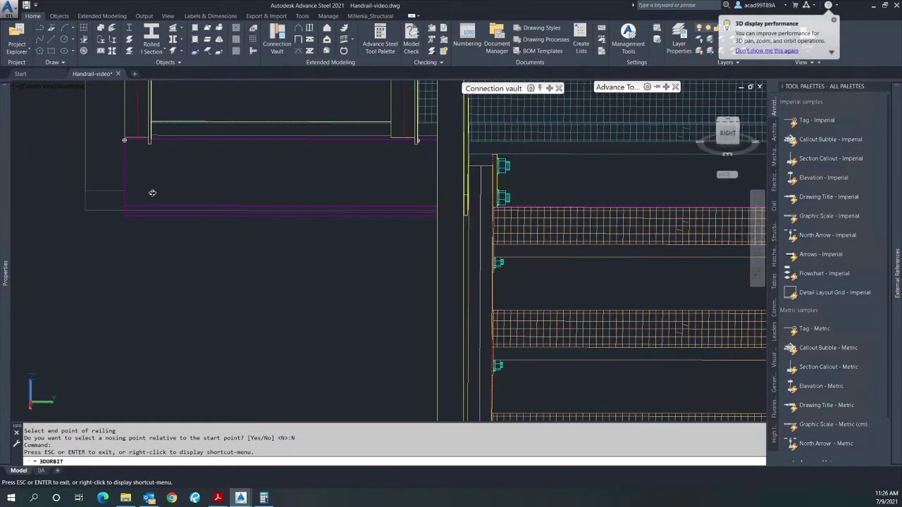
pyautogui.keyDown('shift'); pyautogui.moveTo(416, 139); pyautogui.dragTo(325, 212, button='middle'); pyautogui.keyUp('shift')
pyautogui.scroll(-5, 319, 214)
pyautogui.keyDown('shift'); pyautogui.moveTo(277, 242); pyautogui.dragTo(338, 300, button='middle'); pyautogui.keyUp('shift')
pyautogui.scroll(3, 326, 261)
pyautogui.scroll(3, 331, 274)
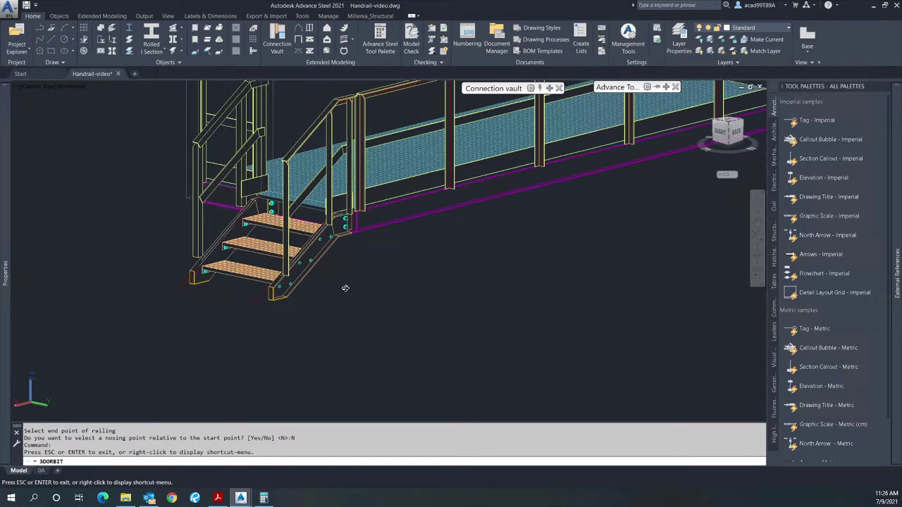
# - Examine the stair's lower end, and check the typical handrail section and its connection to beam or channel in the standard drawing PDF
pyautogui.keyDown('shift'); pyautogui.moveTo(277, 311); pyautogui.dragTo(310, 310, button='middle'); pyautogui.keyUp('shift')
pyautogui.scroll(3, 239, 275)
pyautogui.scroll(2, 232, 296)
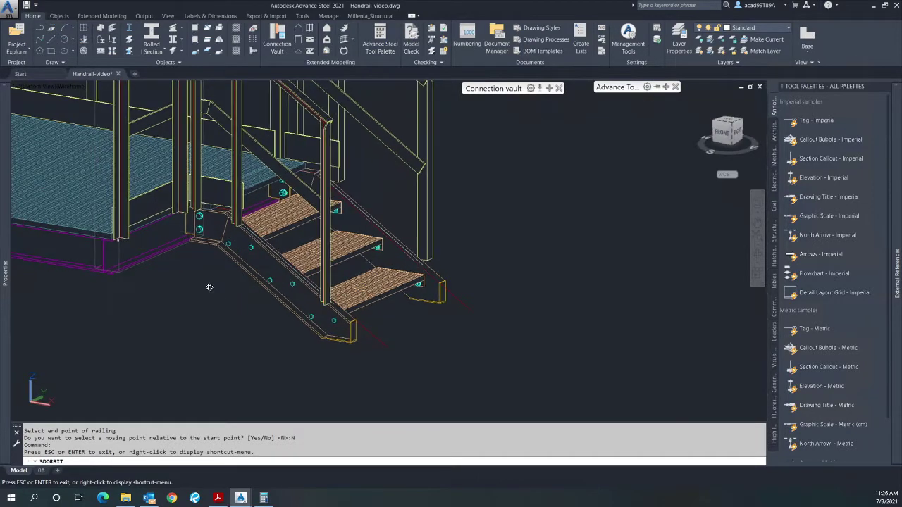
pyautogui.rightClick(208, 286)
pyautogui.click(225, 293)
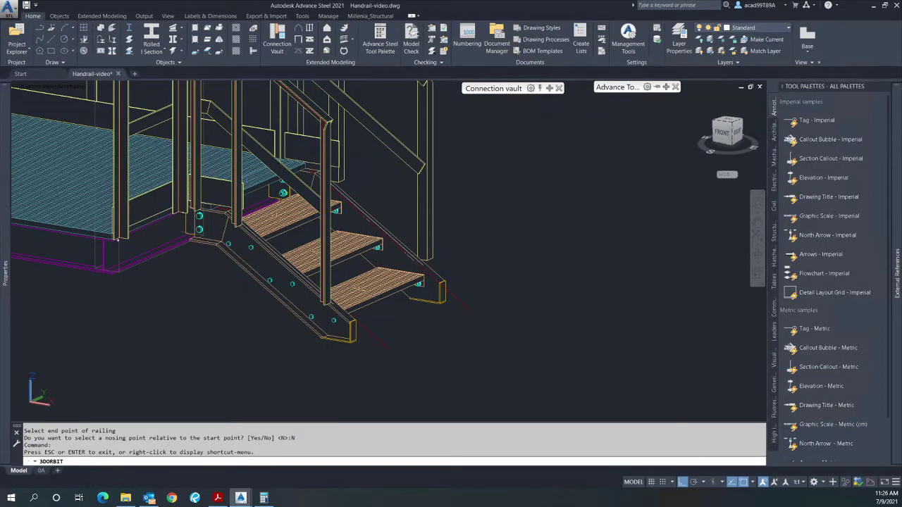
pyautogui.click(218, 498)
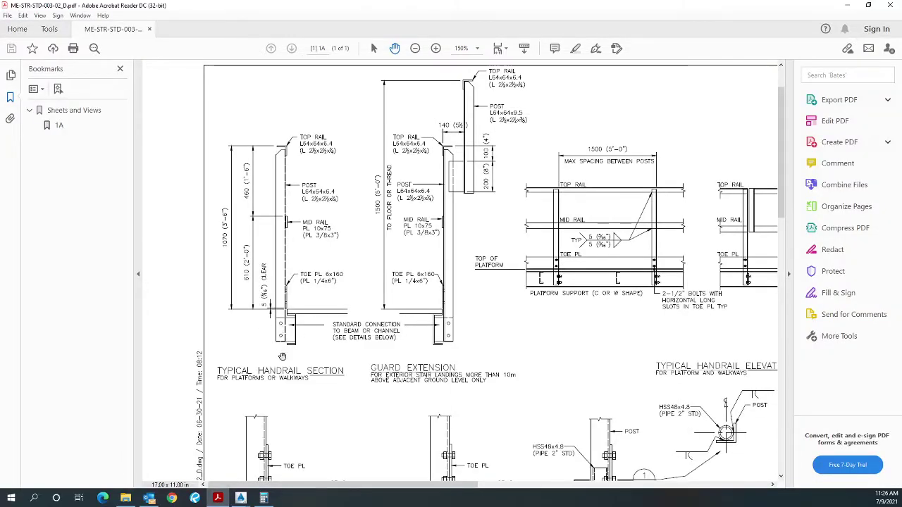
pyautogui.moveTo(314, 386); pyautogui.dragTo(279, 382)
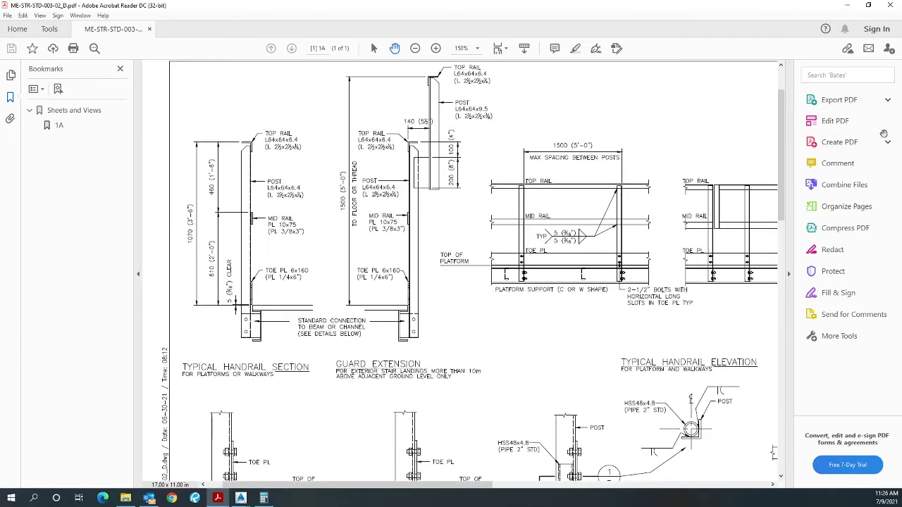
pyautogui.click(848, 6)
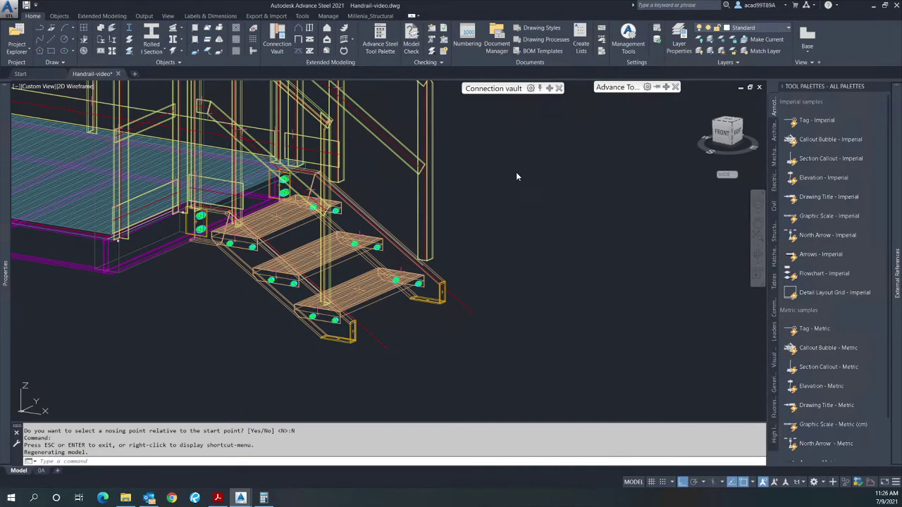
# - Add a Railing post connection between the front-side stair stringer and the lowest railing post
pyautogui.moveTo(546, 88)
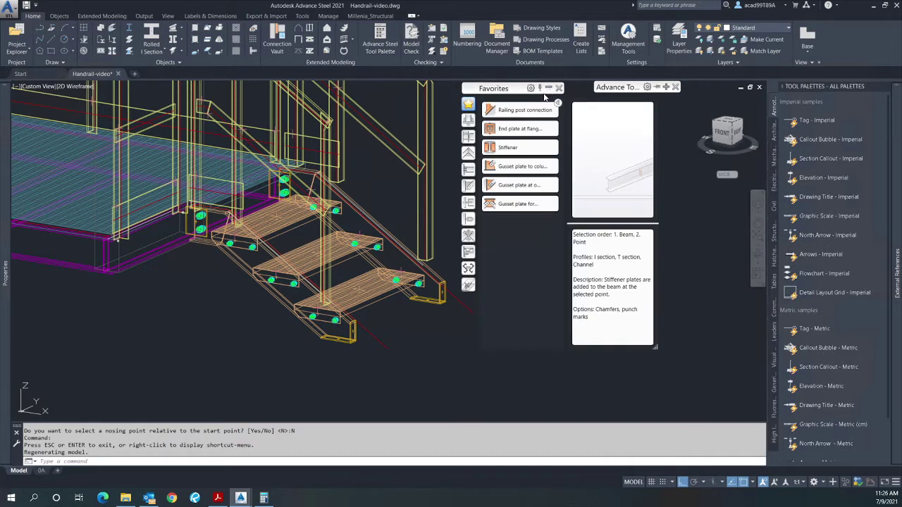
pyautogui.moveTo(506, 111)
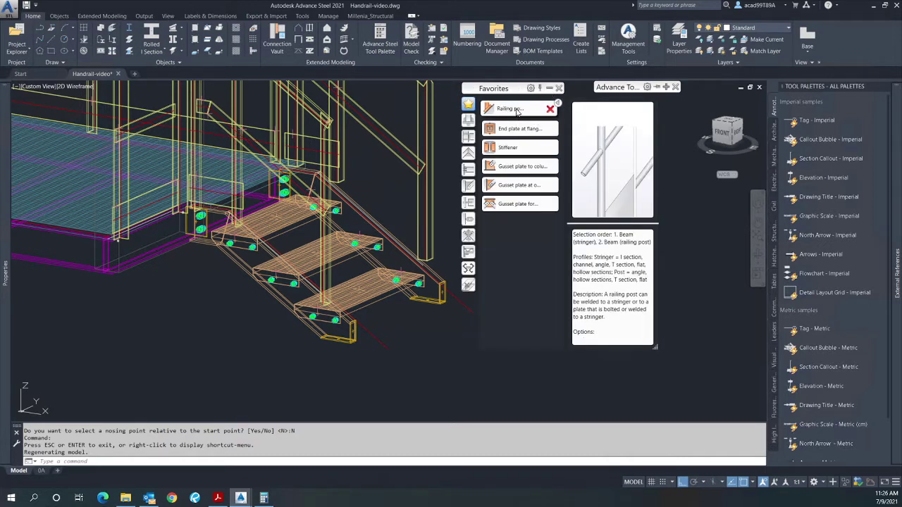
pyautogui.click(516, 111)
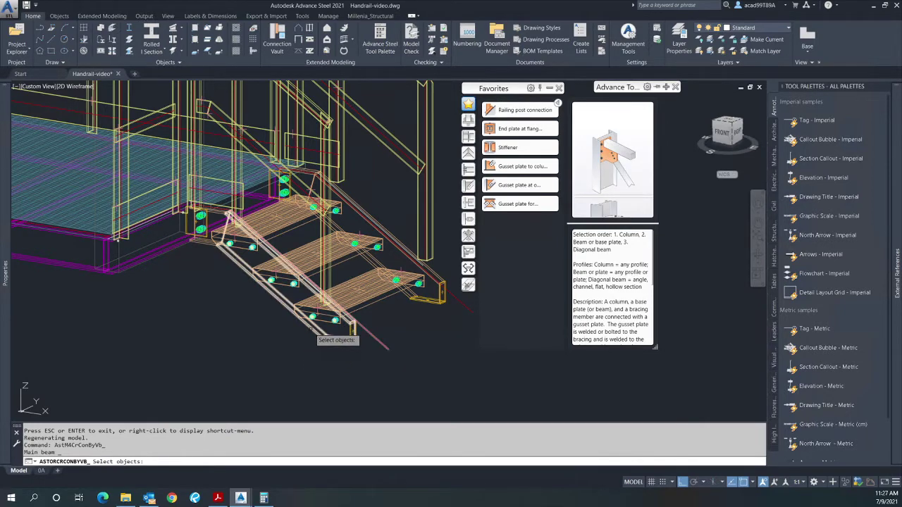
pyautogui.click(311, 325)
pyautogui.press('Return')
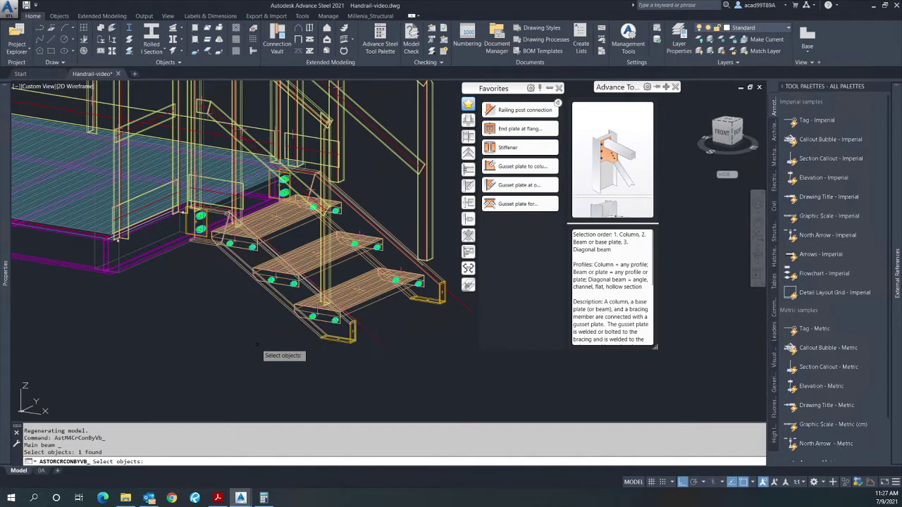
pyautogui.click(325, 287)
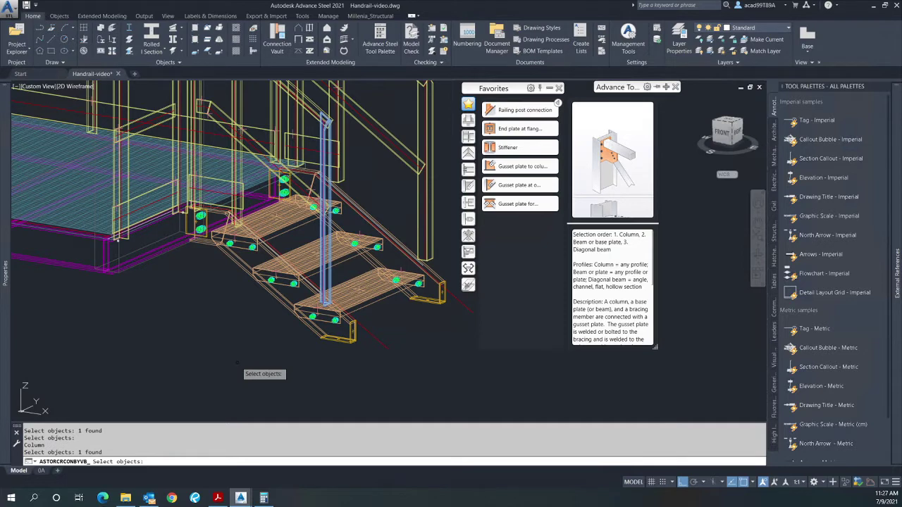
pyautogui.press('Return')
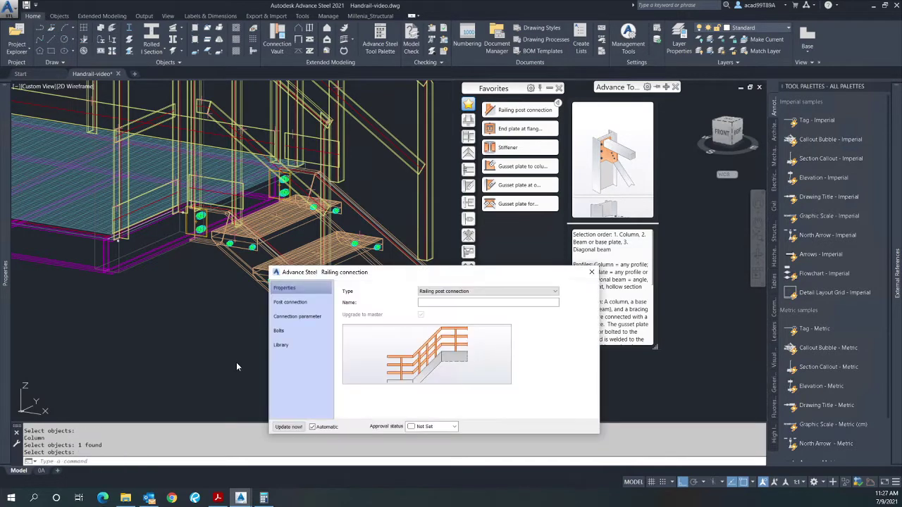
pyautogui.moveTo(342, 269); pyautogui.dragTo(517, 269)
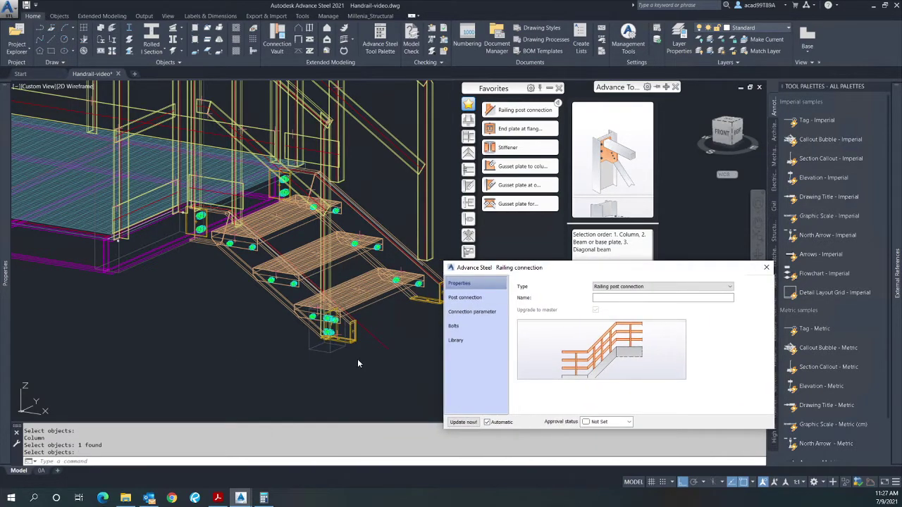
# - Switch the model to the Conceptual visual style and inspect the bolted connection at the lowest post
pyautogui.scroll(3, 359, 317)
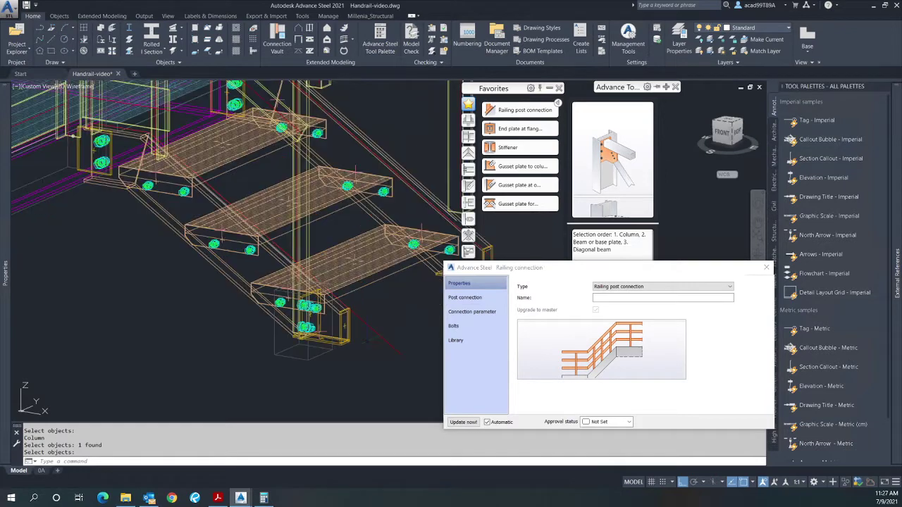
pyautogui.click(76, 87)
pyautogui.click(93, 118)
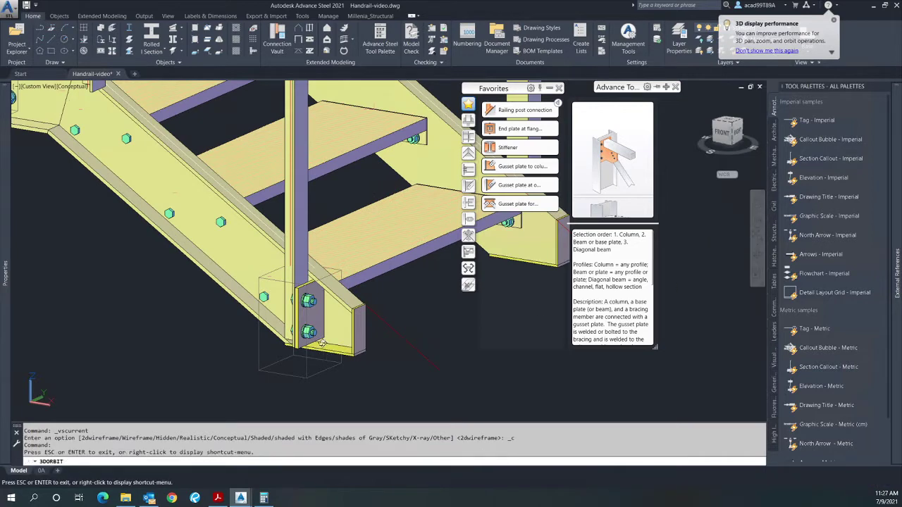
pyautogui.moveTo(321, 342)
pyautogui.mouseDown()
pyautogui.moveTo(329, 291)
pyautogui.moveTo(324, 355)
pyautogui.mouseUp()
pyautogui.scroll(-3, 377, 344)
pyautogui.rightClick(181, 274)
pyautogui.click(194, 277)
# - Add a Railing post connection between the front-side sloped stringer and its upper railing post
pyautogui.click(524, 111)
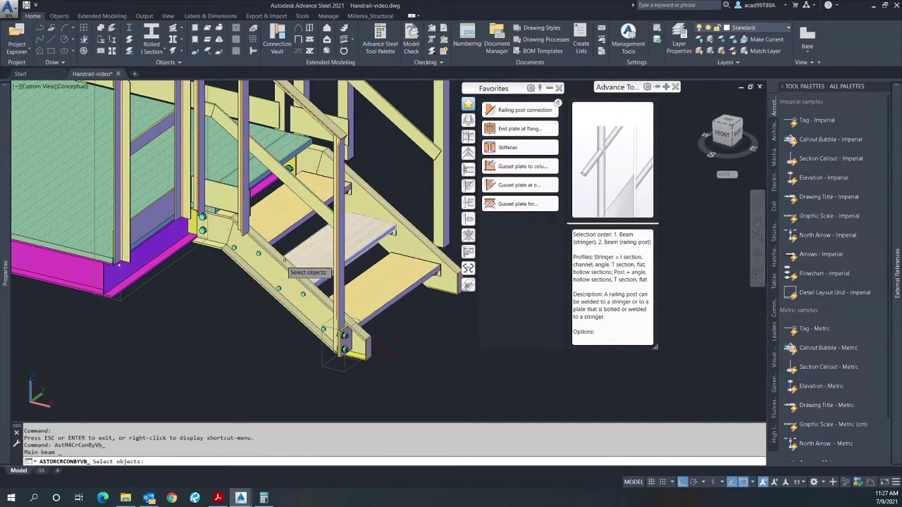
pyautogui.click(254, 271)
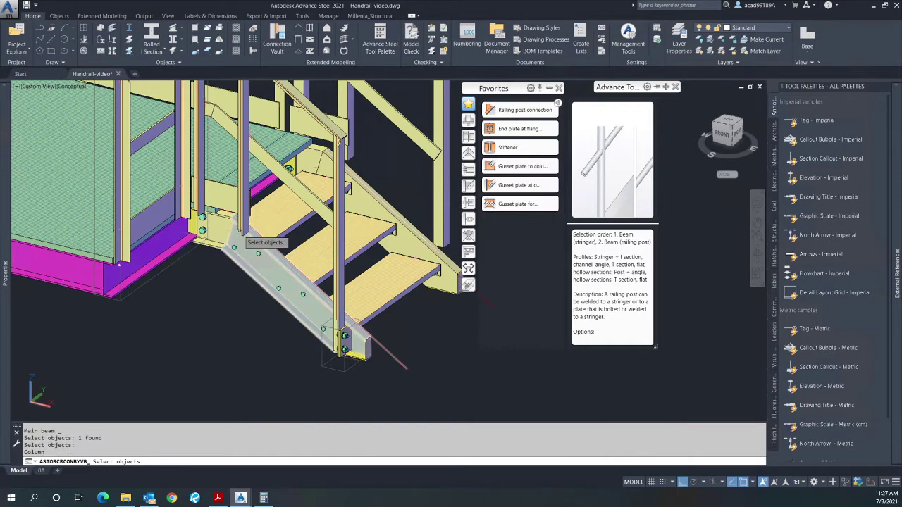
pyautogui.click(245, 229)
pyautogui.press('Return')
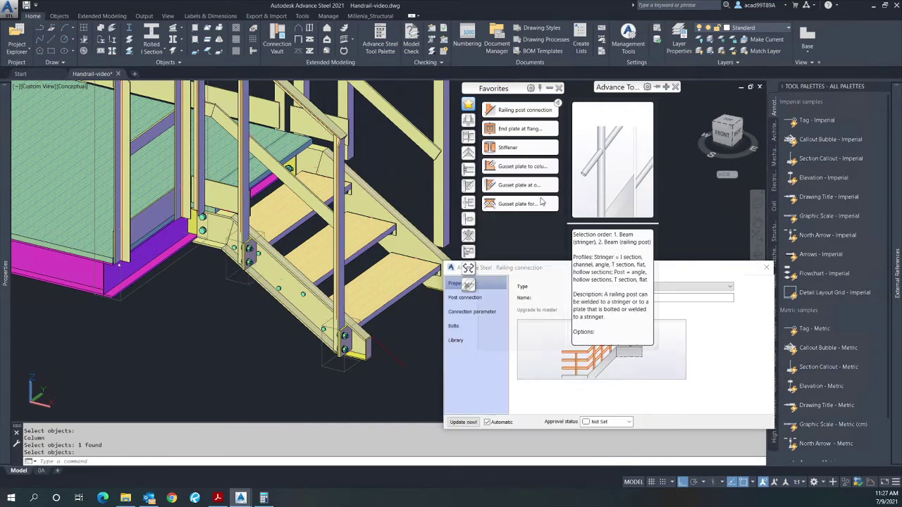
# - Add a Railing post connection between the front-side stringer's short horizontal extension and the stair railing's top post
pyautogui.click(521, 128)
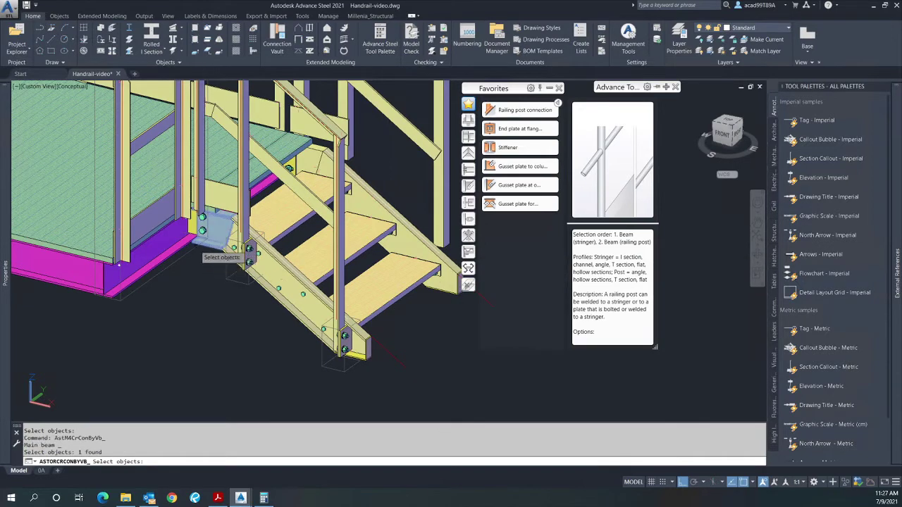
pyautogui.press('Return')
pyautogui.click(202, 233)
pyautogui.press('Return')
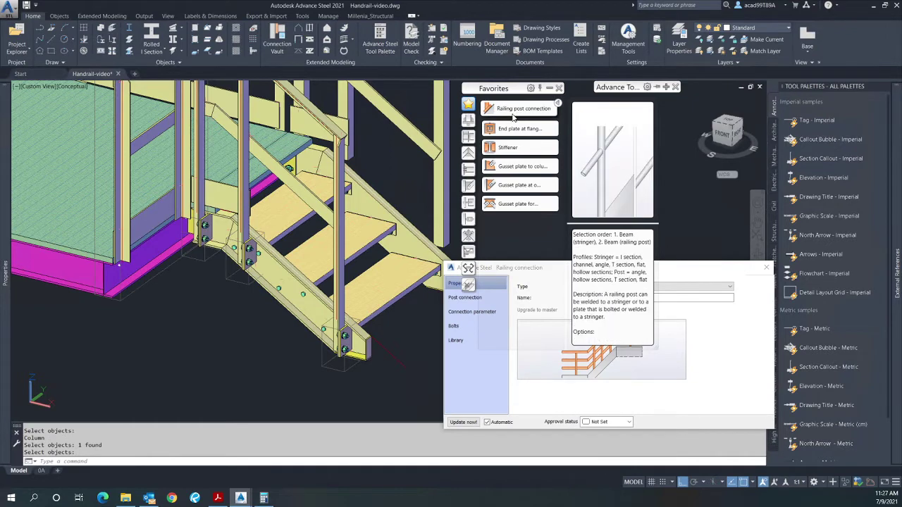
# - Add a Railing post connection between the platform's end beam and the short railing's post nearest the stair
pyautogui.click(554, 110)
pyautogui.click(176, 270)
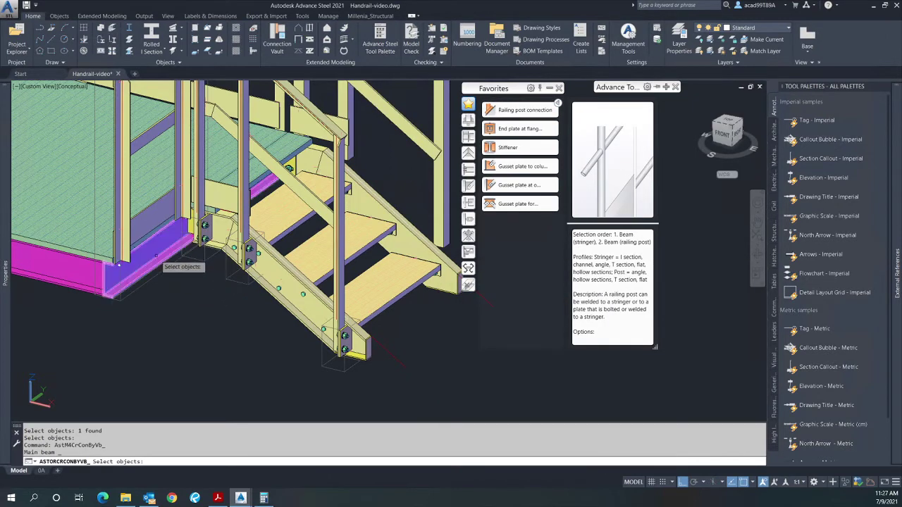
pyautogui.press('Return')
pyautogui.click(180, 218)
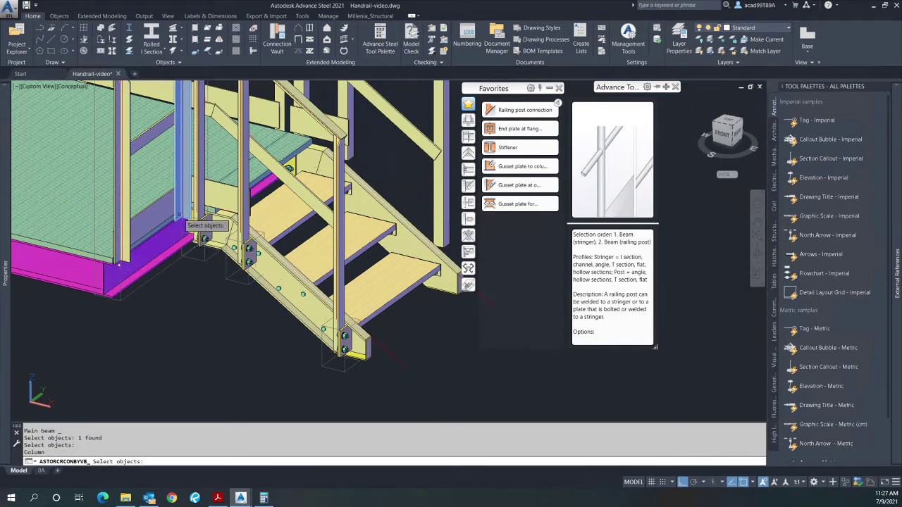
pyautogui.press('Return')
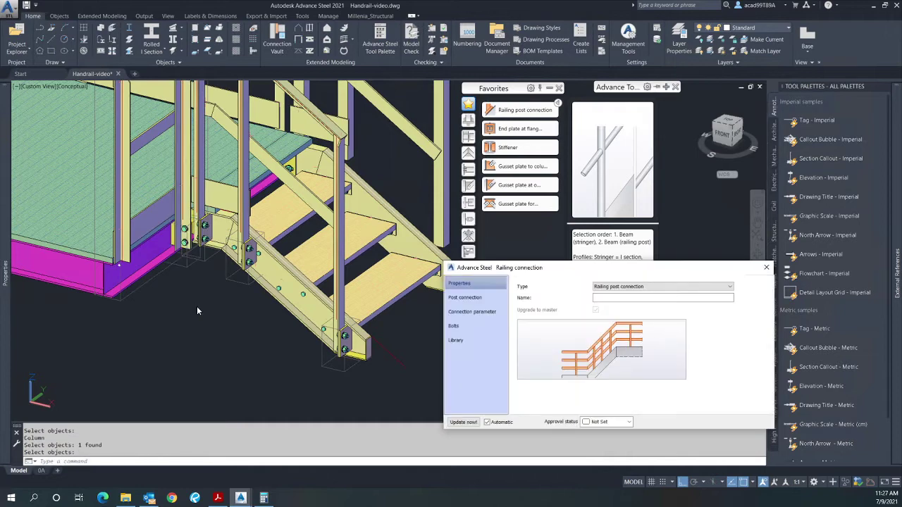
# - Add a Railing post connection between the platform's end beam and the short railing's post at the platform corner
pyautogui.click(548, 107)
pyautogui.click(141, 268)
pyautogui.press('Return')
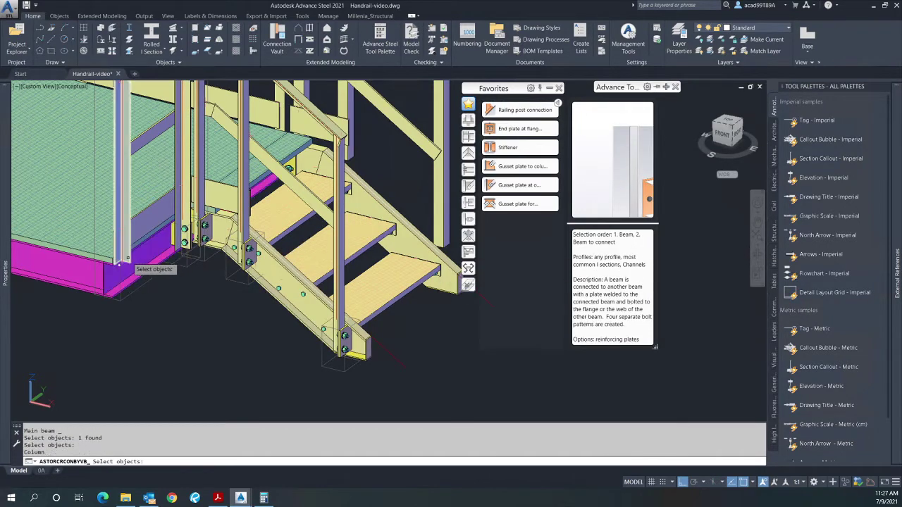
pyautogui.click(126, 257)
pyautogui.press('Return')
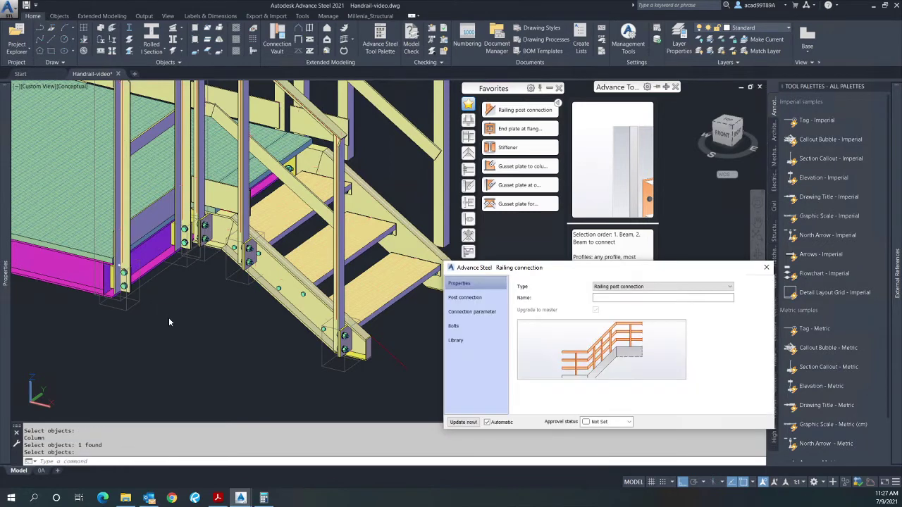
pyautogui.click(767, 270)
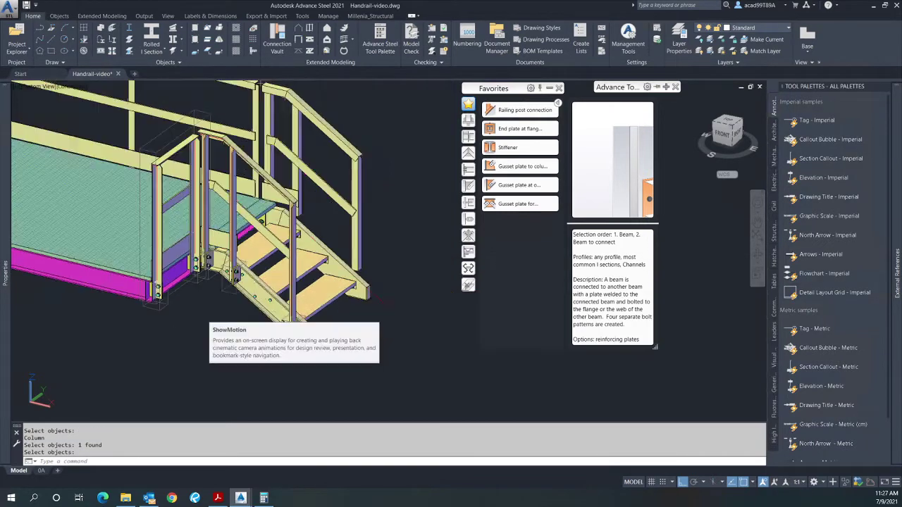
# - Add a Railing post connection between the back-side stair stringer and its lowest railing post
pyautogui.click(760, 256)
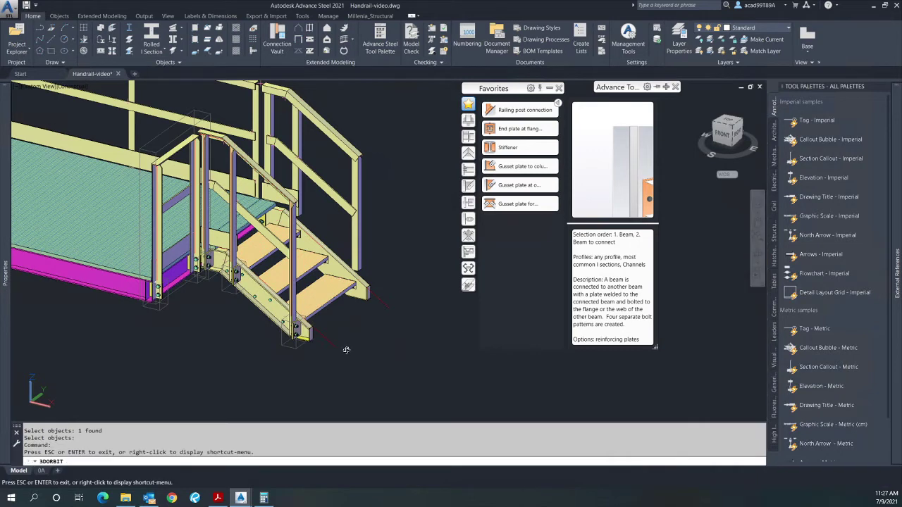
pyautogui.moveTo(337, 349); pyautogui.dragTo(316, 346)
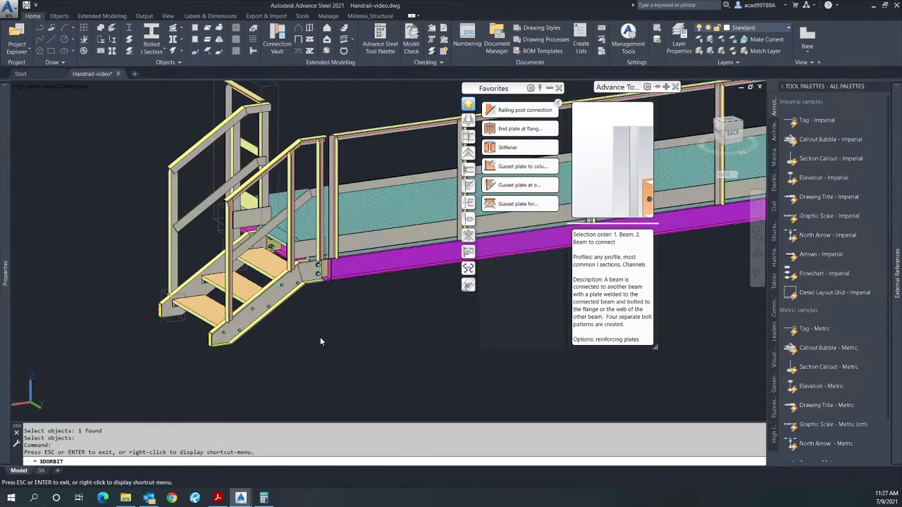
pyautogui.rightClick(320, 341)
pyautogui.click(361, 186)
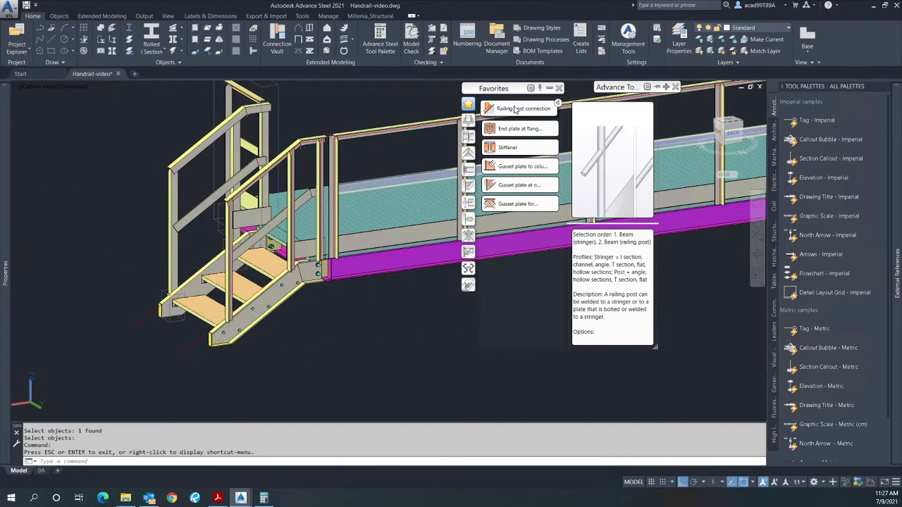
pyautogui.click(515, 110)
pyautogui.click(241, 325)
pyautogui.press('Return')
pyautogui.click(230, 318)
pyautogui.press('Return')
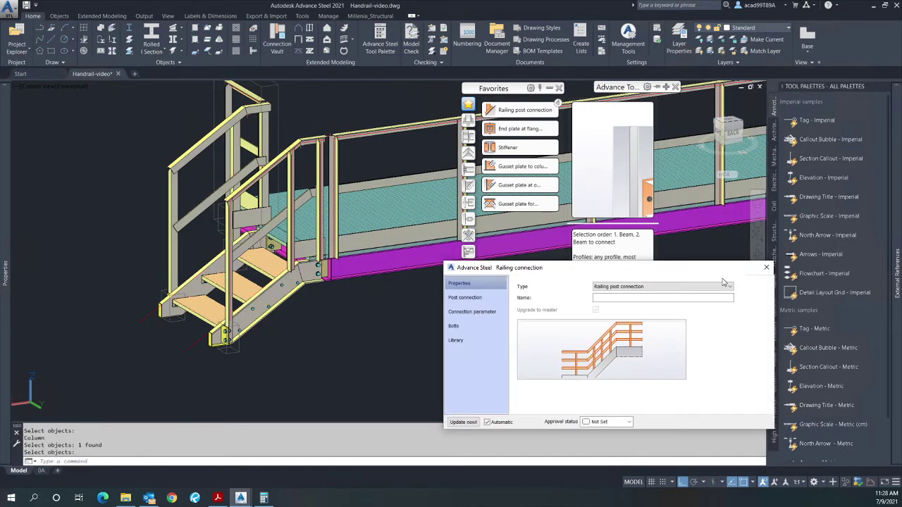
pyautogui.click(765, 267)
# - Add a Railing post connection between the back-side sloped stringer and its upper railing post
pyautogui.click(515, 110)
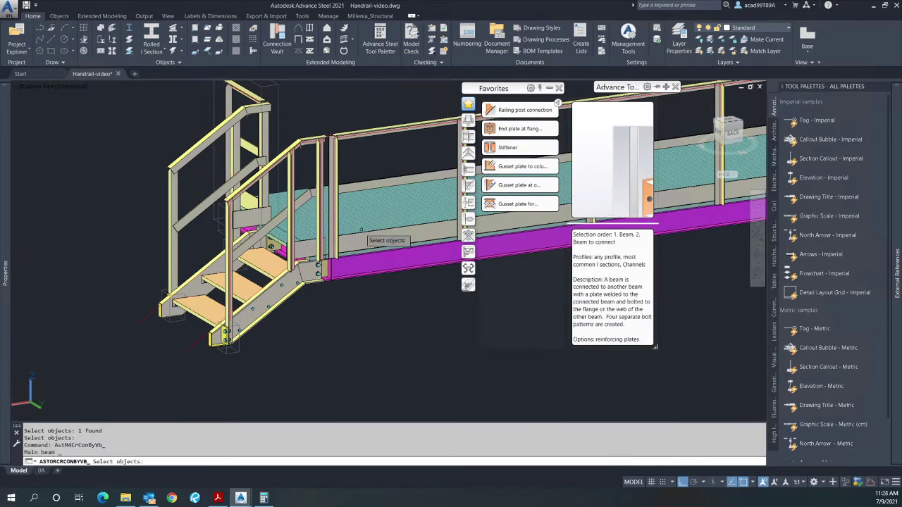
pyautogui.click(290, 293)
pyautogui.press('Return')
pyautogui.click(293, 267)
pyautogui.press('Return')
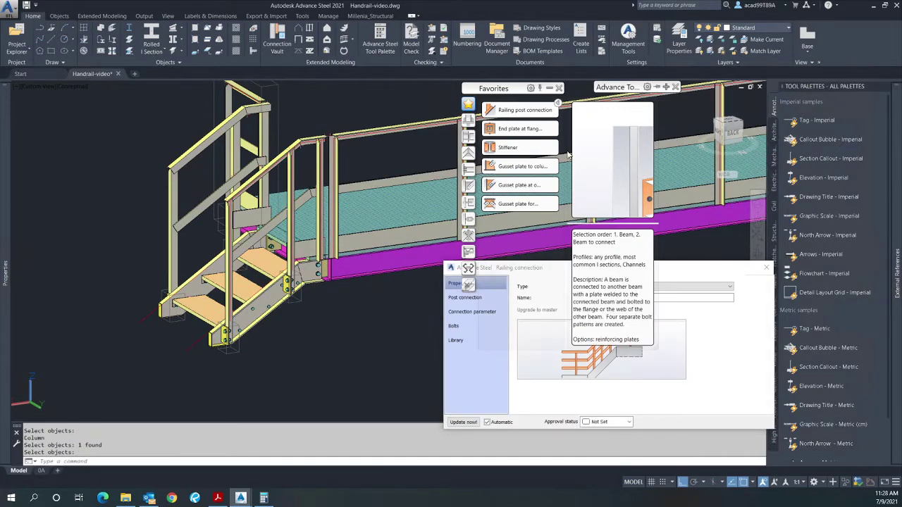
# - Add a Railing post connection between the back-side stringer's short horizontal extension and the stair railing's top post
pyautogui.press('Return')
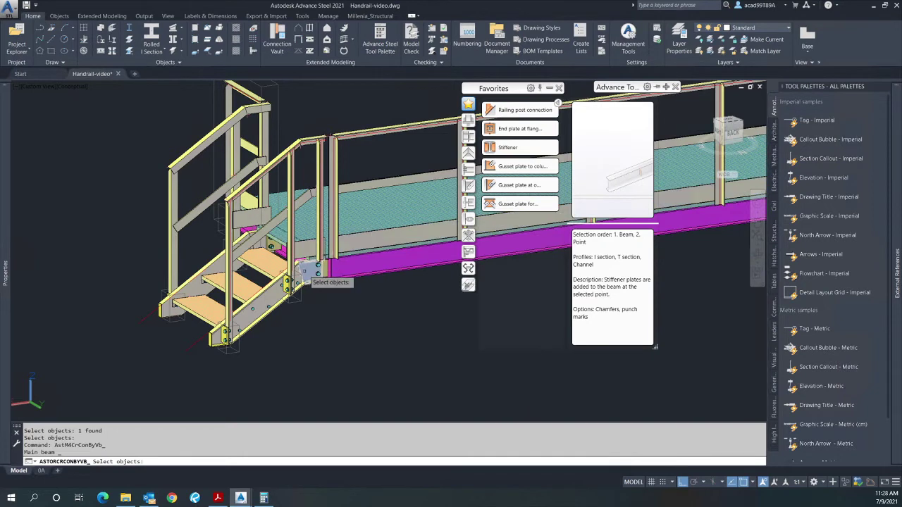
pyautogui.click(307, 272)
pyautogui.press('Return')
pyautogui.click(319, 263)
pyautogui.press('Return')
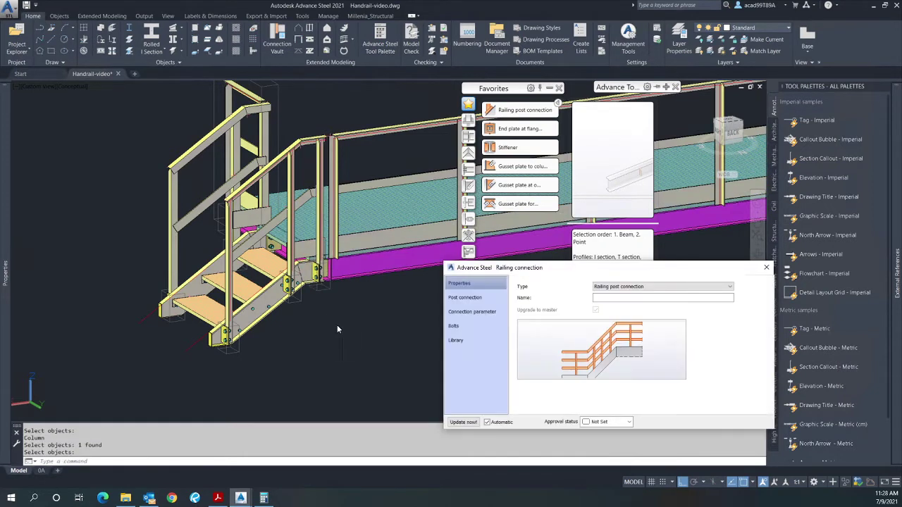
pyautogui.click(766, 267)
# - Add a Railing post connection between the platform's long back-side beam and the platform railing post nearest the stair
pyautogui.click(527, 110)
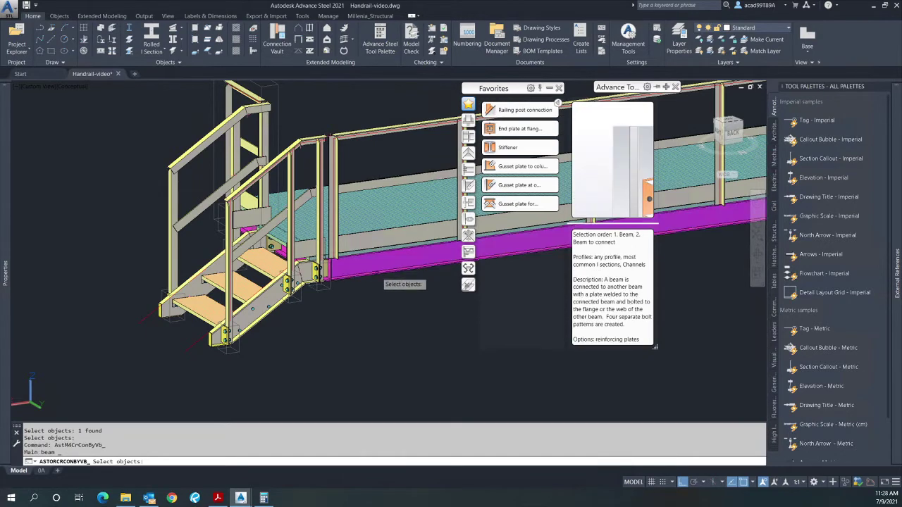
pyautogui.click(334, 263)
pyautogui.press('Return')
pyautogui.click(335, 256)
pyautogui.press('Return')
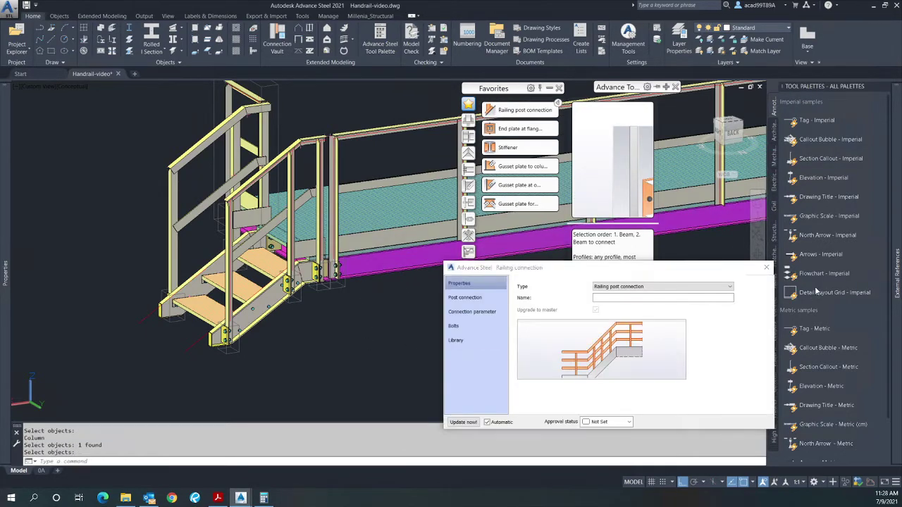
# - Examine the bolted post connections along the back-side stair stringer and at the start of the platform beam
pyautogui.click(767, 268)
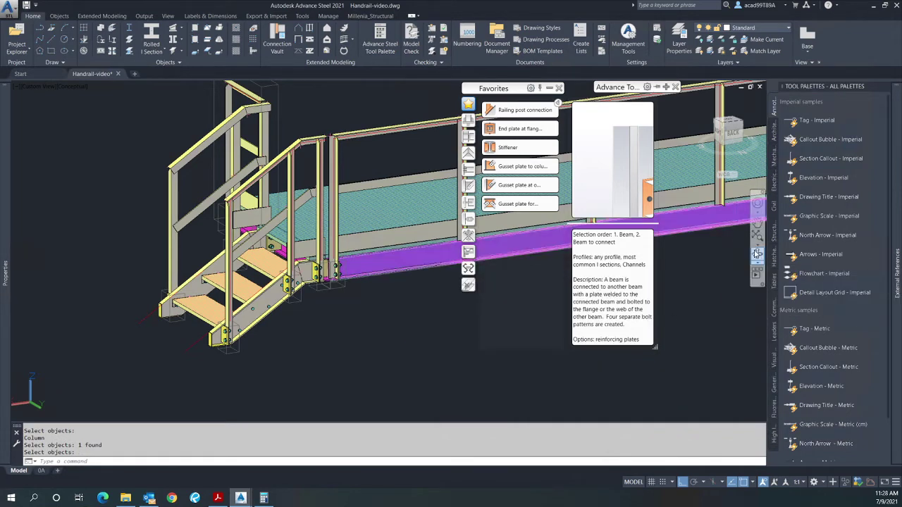
pyautogui.click(756, 257)
pyautogui.scroll(6, 326, 278)
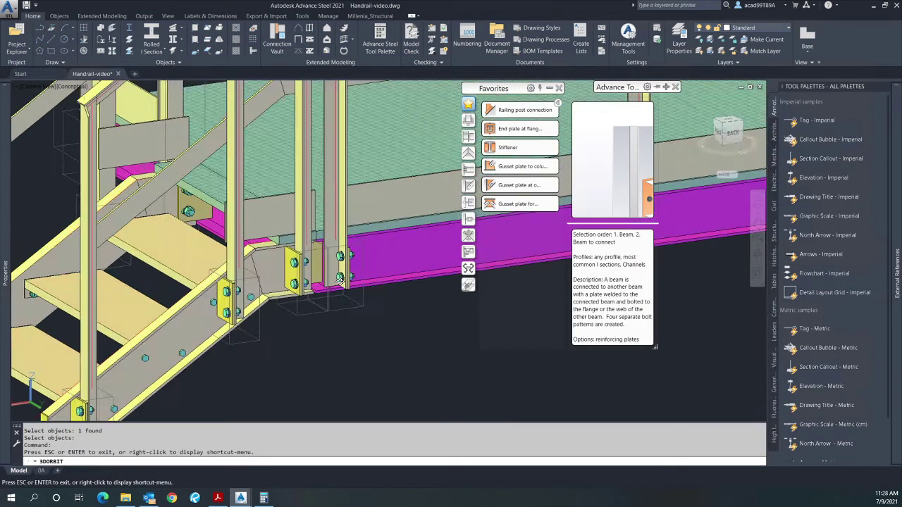
pyautogui.moveTo(296, 281); pyautogui.dragTo(181, 282)
pyautogui.moveTo(239, 279); pyautogui.dragTo(195, 224)
pyautogui.scroll(-5, 195, 224)
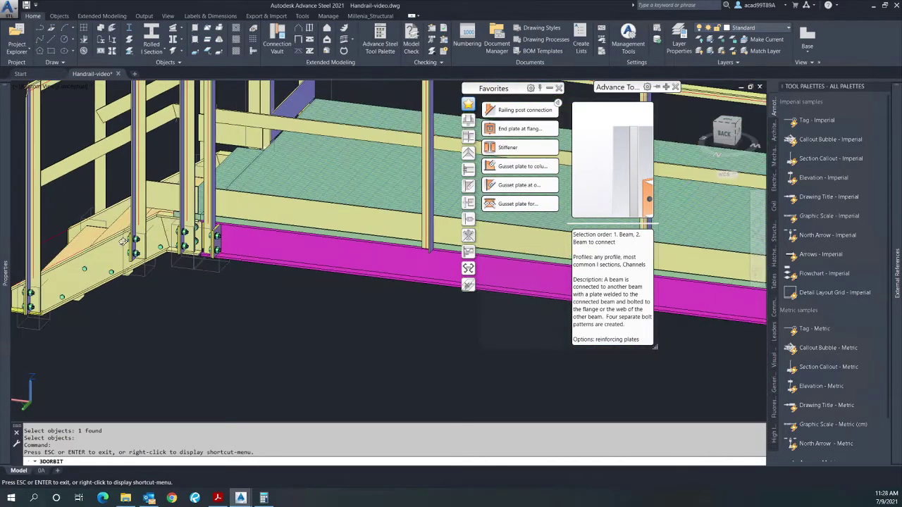
pyautogui.moveTo(319, 298); pyautogui.dragTo(147, 280)
pyautogui.rightClick(195, 290)
pyautogui.click(212, 296)
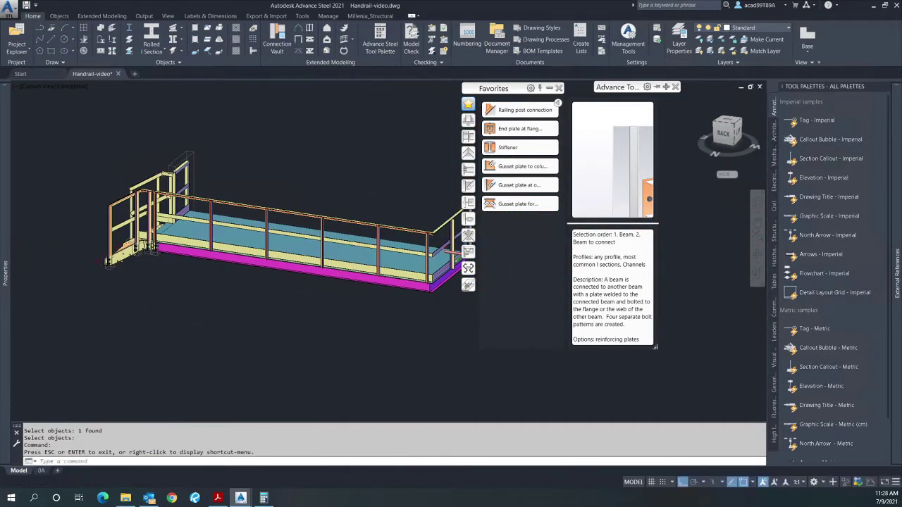
# - Add a Railing post connection between the platform's long back-side beam and the second platform post from the stair
pyautogui.click(520, 111)
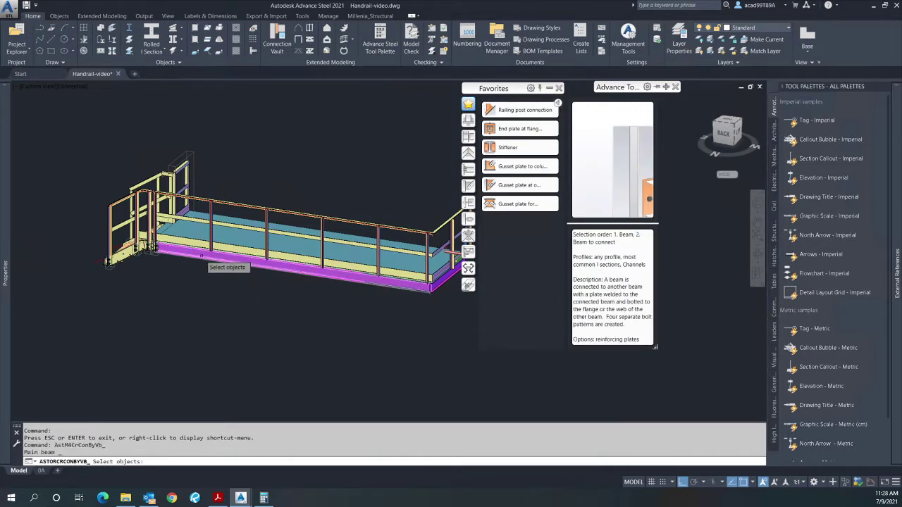
pyautogui.click(207, 271)
pyautogui.press('Return')
pyautogui.click(210, 238)
pyautogui.press('Return')
# - Add a Railing post connection between the platform's long back-side beam and the third platform post from the stair
pyautogui.click(520, 110)
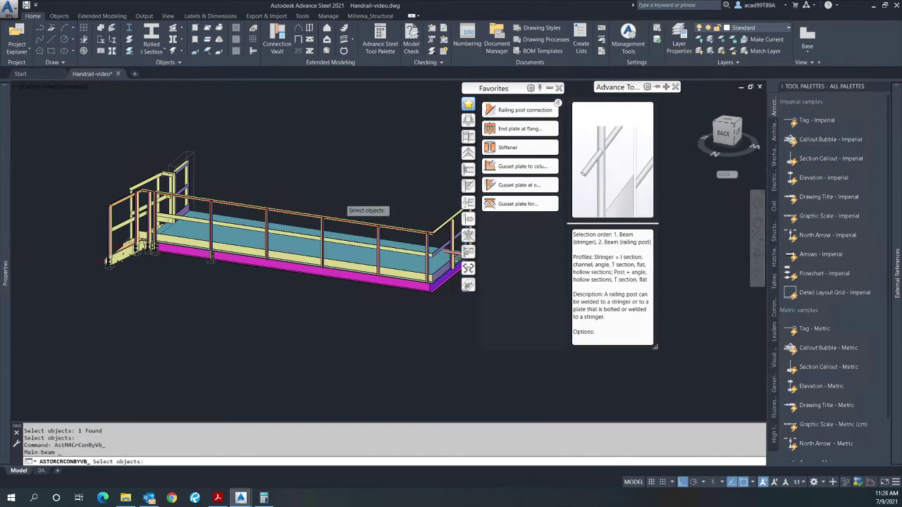
pyautogui.click(266, 268)
pyautogui.press('Return')
pyautogui.click(267, 256)
pyautogui.press('Return')
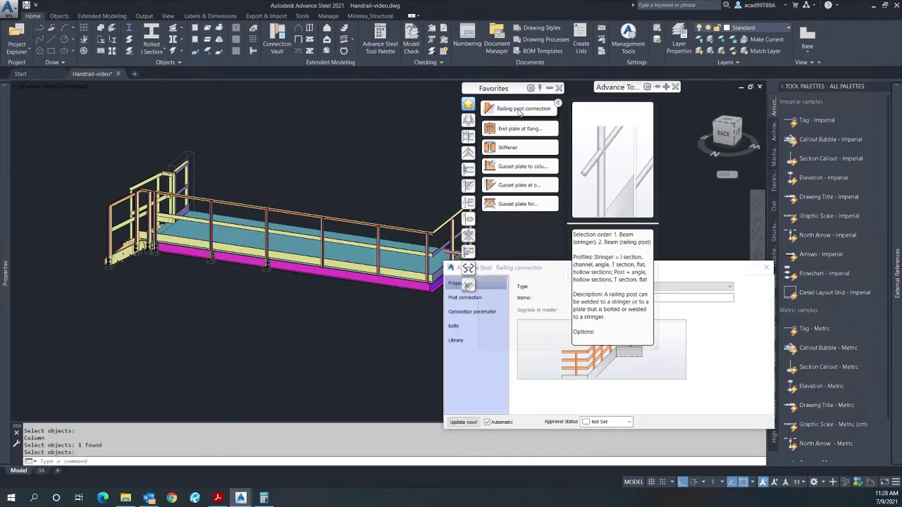
# - Add a Railing post connection between the platform's long back-side beam and the fourth platform post from the stair
pyautogui.click(520, 110)
pyautogui.click(310, 271)
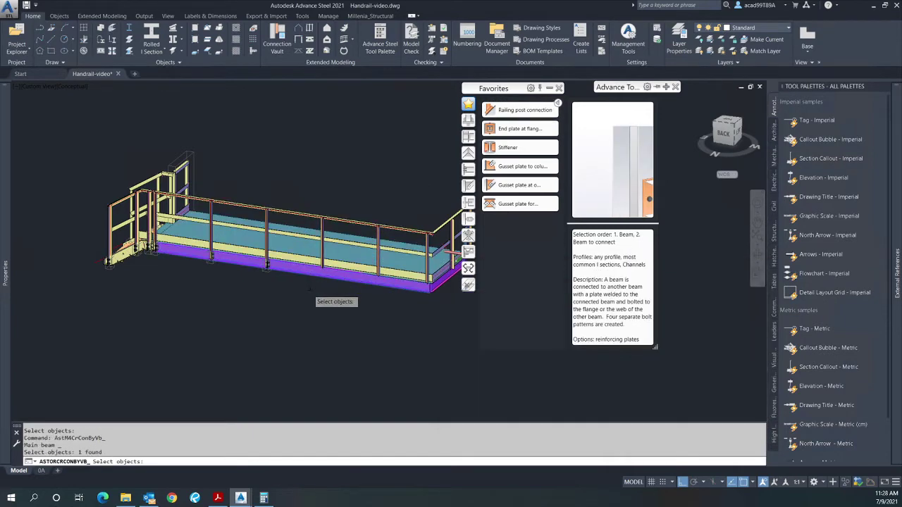
pyautogui.press('Return')
pyautogui.click(322, 268)
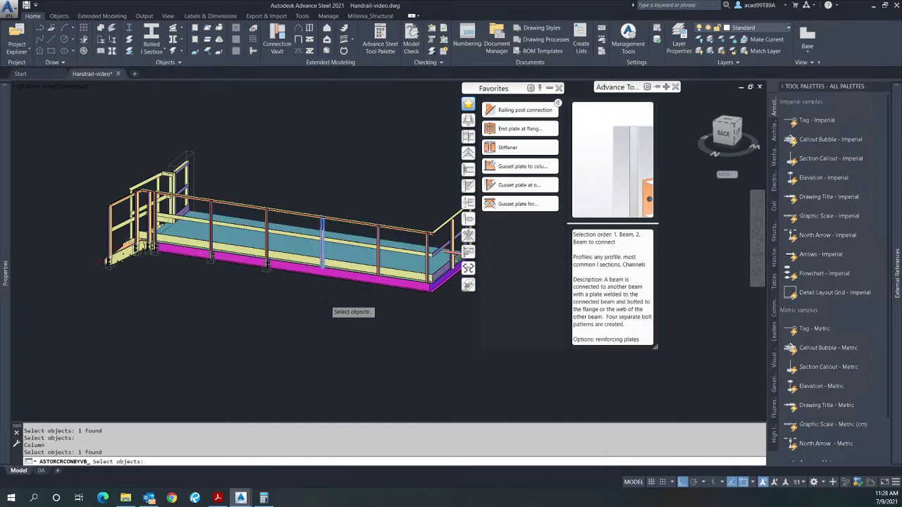
pyautogui.press('Return')
# - Add a Railing post connection between the platform's long back-side beam and the fifth platform post from the stair
pyautogui.click(525, 110)
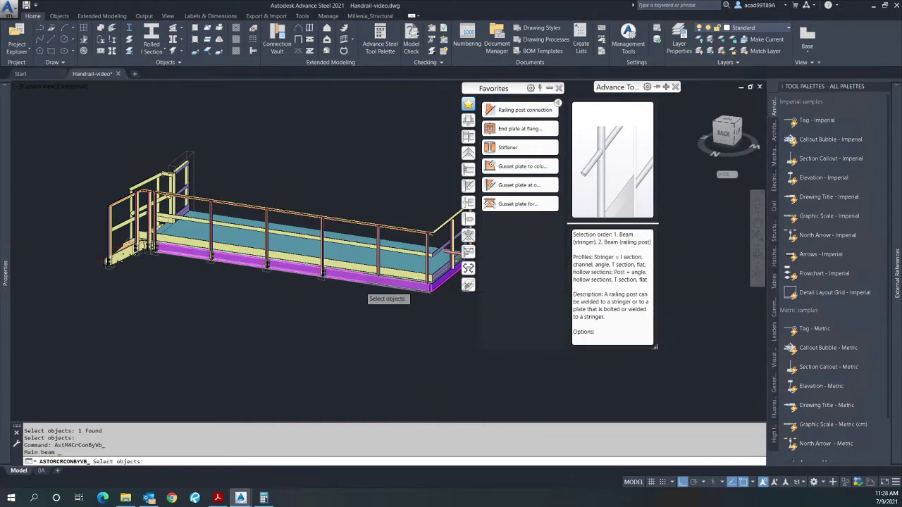
pyautogui.click(367, 276)
pyautogui.press('Return')
pyautogui.click(379, 275)
pyautogui.press('Return')
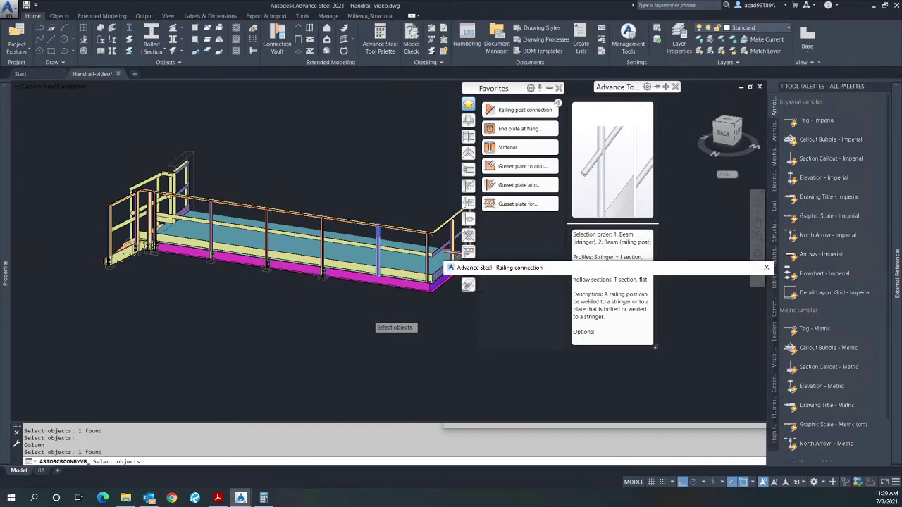
# - Add a Railing post connection between the long back-side beam and the corner post at the platform end away from the stair
pyautogui.click(520, 111)
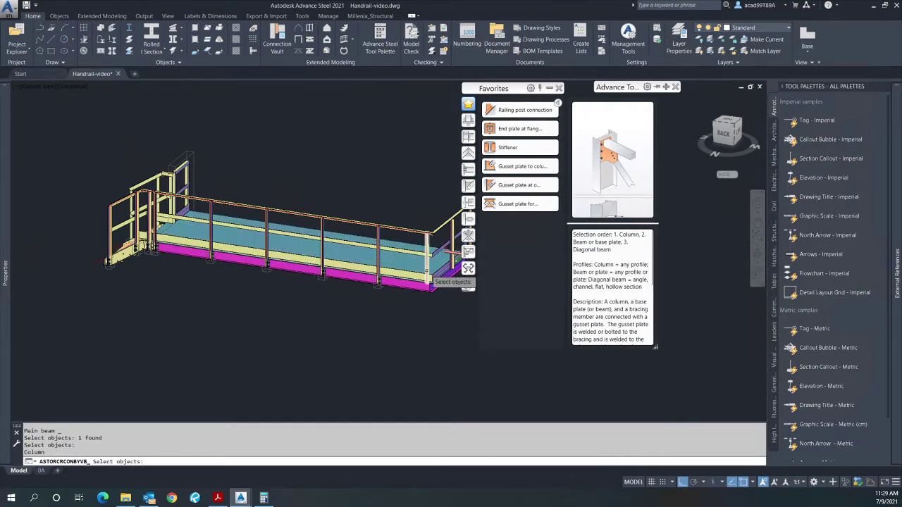
pyautogui.click(427, 278)
pyautogui.press('Return')
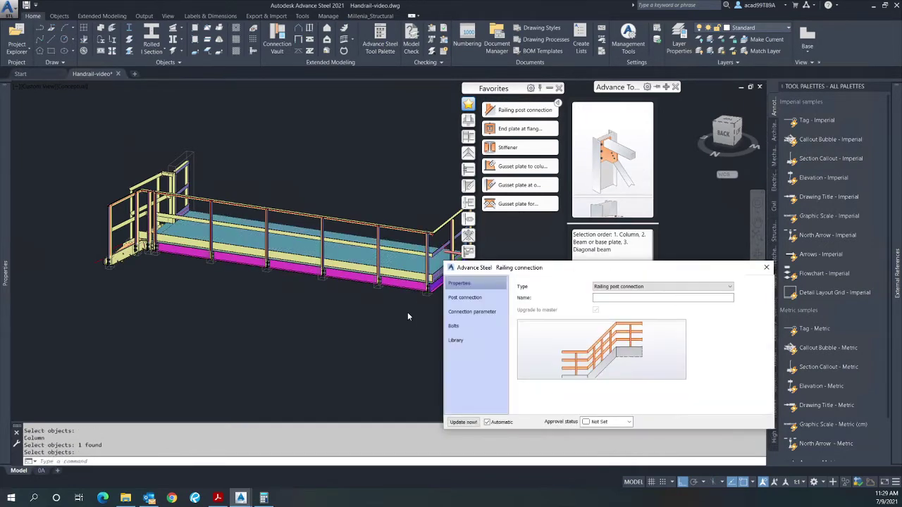
# - Review the corner connection's post plate settings and its bolt spacing and offset parameters
pyautogui.click(465, 298)
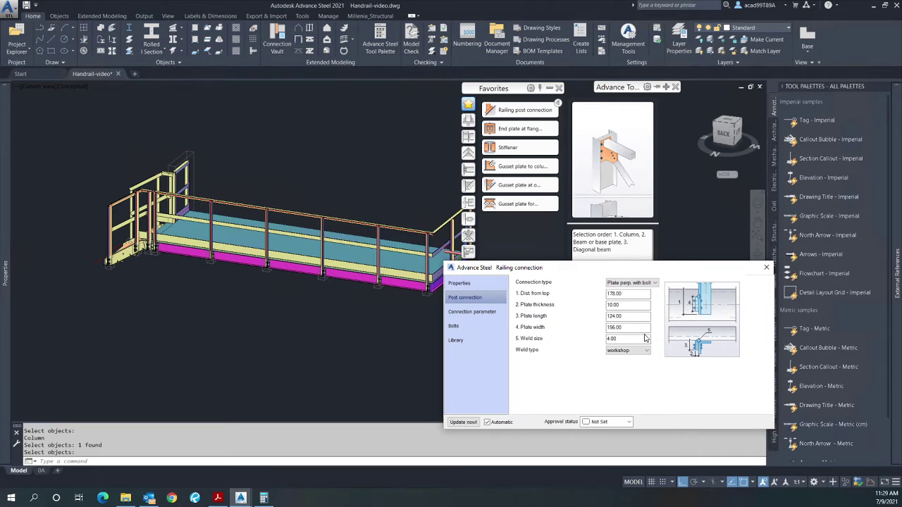
pyautogui.click(486, 312)
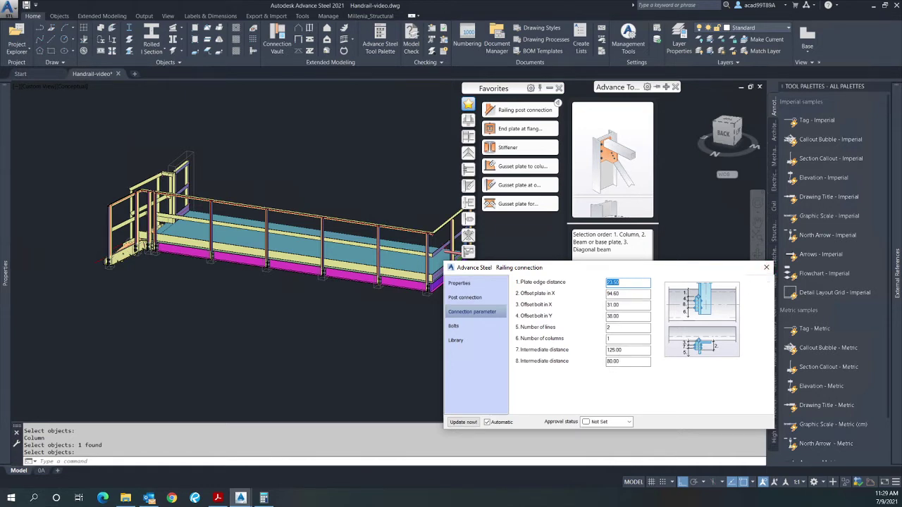
pyautogui.click(766, 268)
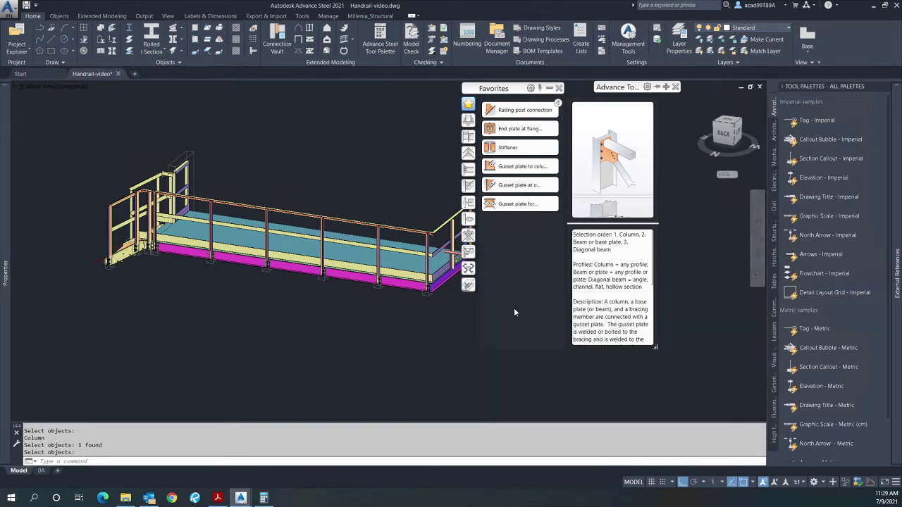
# - Add a Railing post connection between the platform's short end beam and the middle post of the end railing
pyautogui.click(257, 314)
pyautogui.scroll(-2, 250, 310)
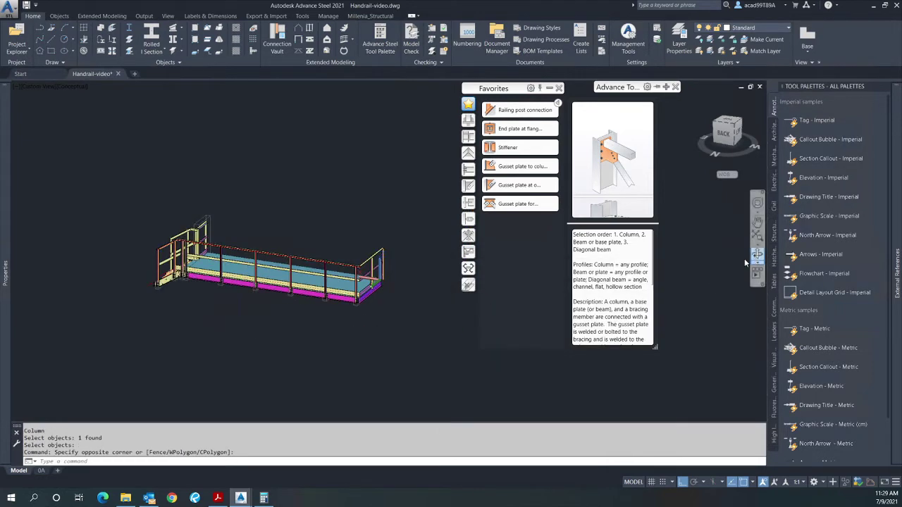
pyautogui.keyDown('shift'); pyautogui.moveTo(422, 303); pyautogui.dragTo(346, 301, button='middle'); pyautogui.keyUp('shift')
pyautogui.rightClick(392, 242)
pyautogui.click(409, 238)
pyautogui.scroll(2, 383, 315)
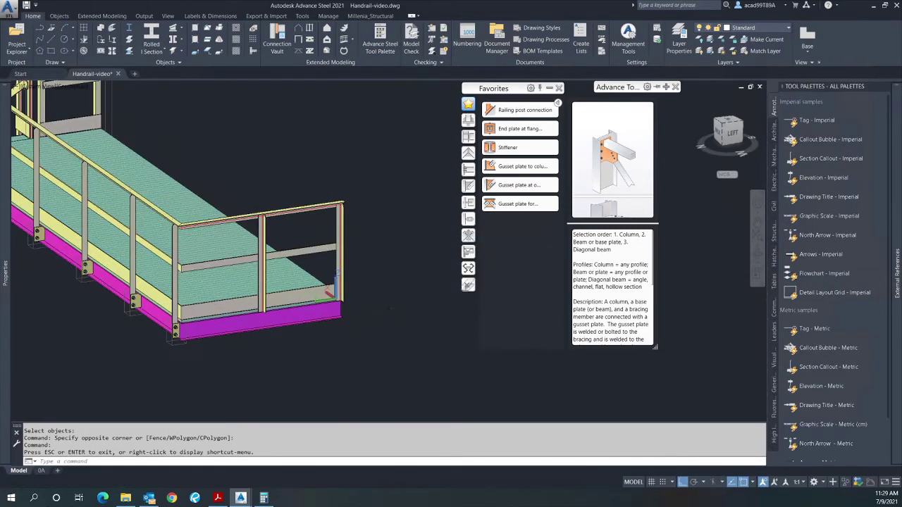
pyautogui.click(521, 111)
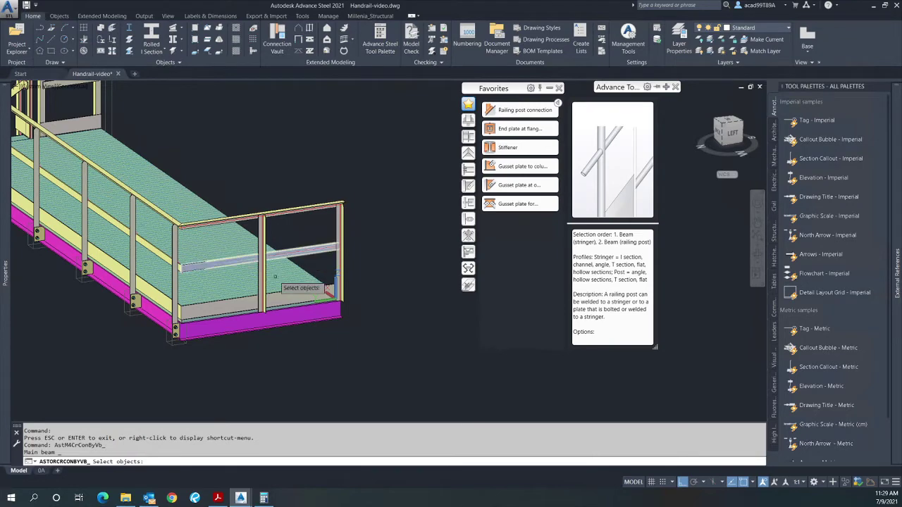
pyautogui.click(266, 323)
pyautogui.press('Return')
pyautogui.click(263, 307)
pyautogui.press('Return')
# - Add a Railing post connection between the platform's short end beam and the end railing's last post at the far corner
pyautogui.click(520, 128)
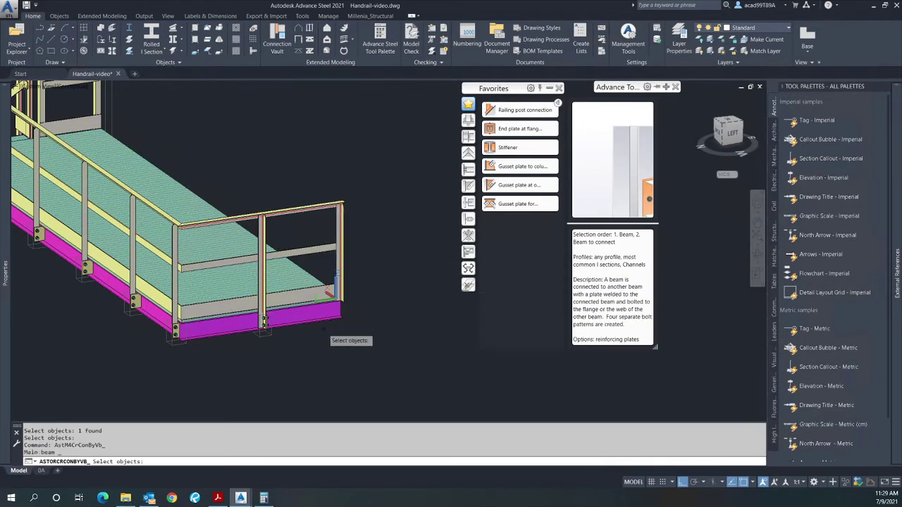
pyautogui.click(315, 316)
pyautogui.press('Return')
pyautogui.click(340, 299)
pyautogui.press('Return')
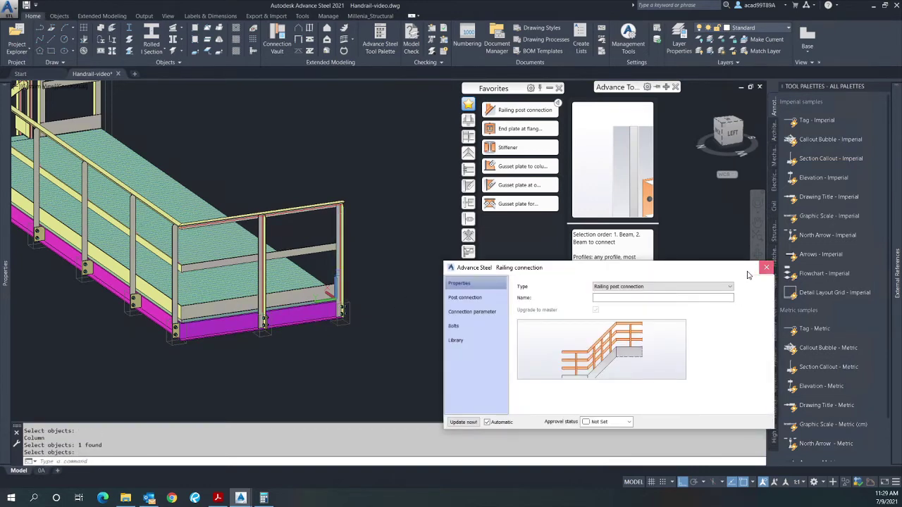
pyautogui.click(766, 267)
# - Examine the plate and bolts of the end railing's far corner post connection from several angles
pyautogui.keyDown('shift'); pyautogui.moveTo(380, 312); pyautogui.dragTo(336, 336, button='middle'); pyautogui.keyUp('shift')
pyautogui.scroll(5, 337, 336)
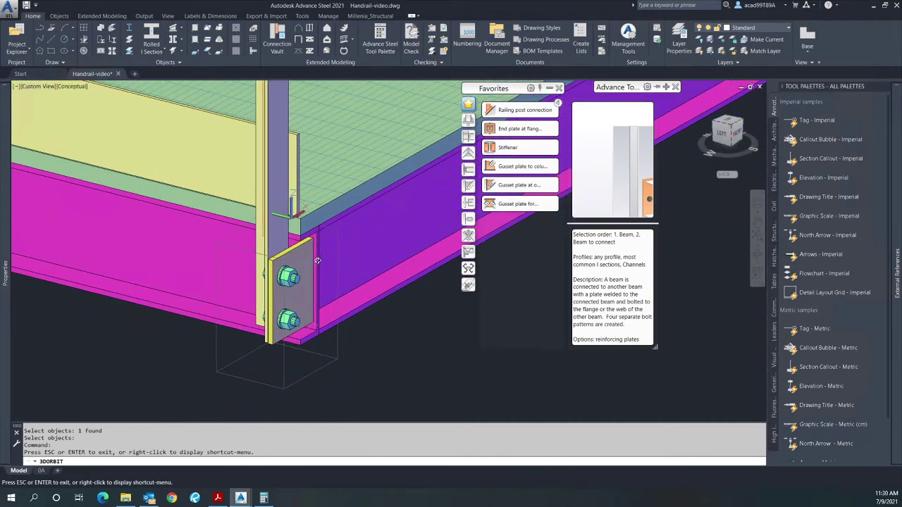
pyautogui.keyDown('shift'); pyautogui.moveTo(316, 262); pyautogui.dragTo(328, 326, button='middle'); pyautogui.keyUp('shift')
pyautogui.scroll(-6, 328, 326)
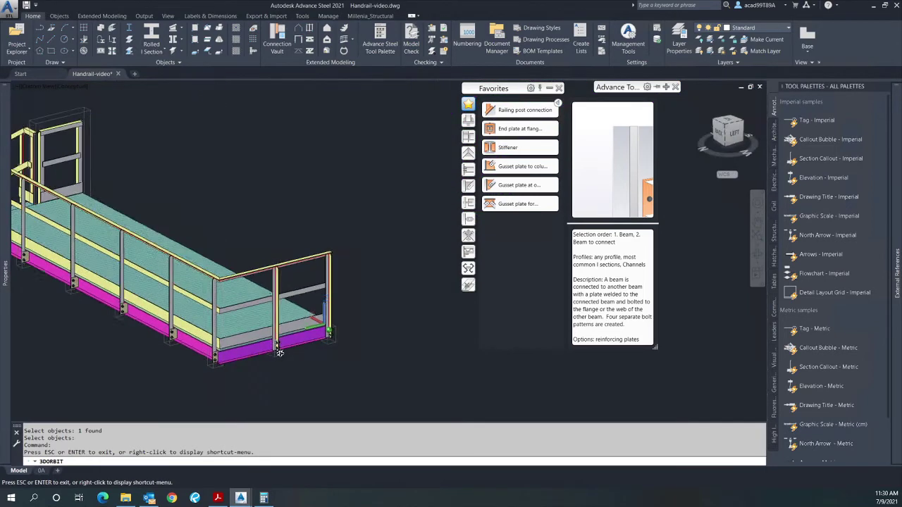
pyautogui.scroll(-3, 467, 354)
pyautogui.moveTo(259, 355); pyautogui.dragTo(301, 349)
pyautogui.rightClick(312, 198)
pyautogui.click(320, 204)
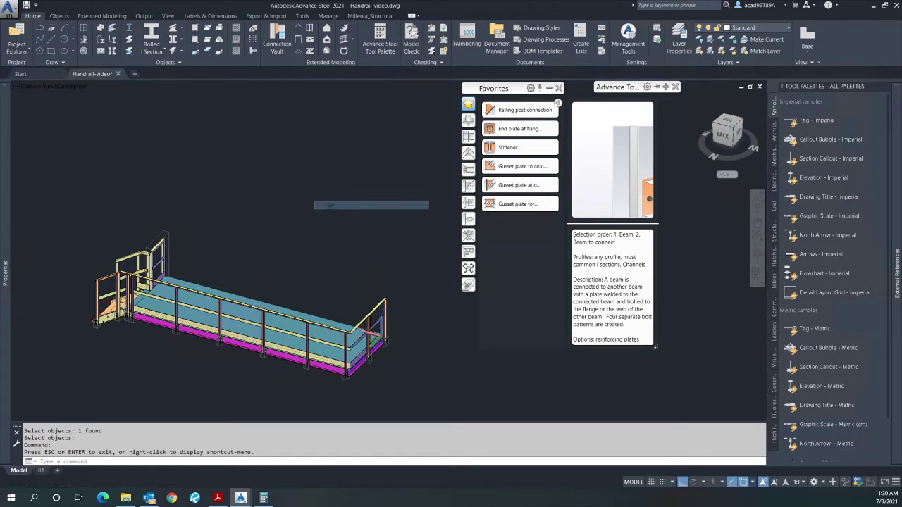
# - Reload the unloaded external reference BUB03-EQ-MOD-20084 C-400 Rev B into the drawing
pyautogui.press('Escape')
pyautogui.press('Escape')
pyautogui.press('Escape')
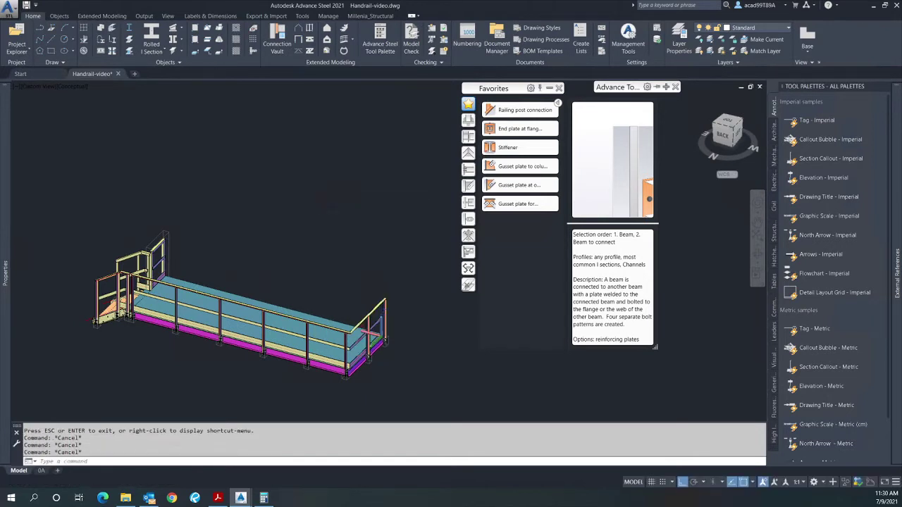
pyautogui.press('Return')
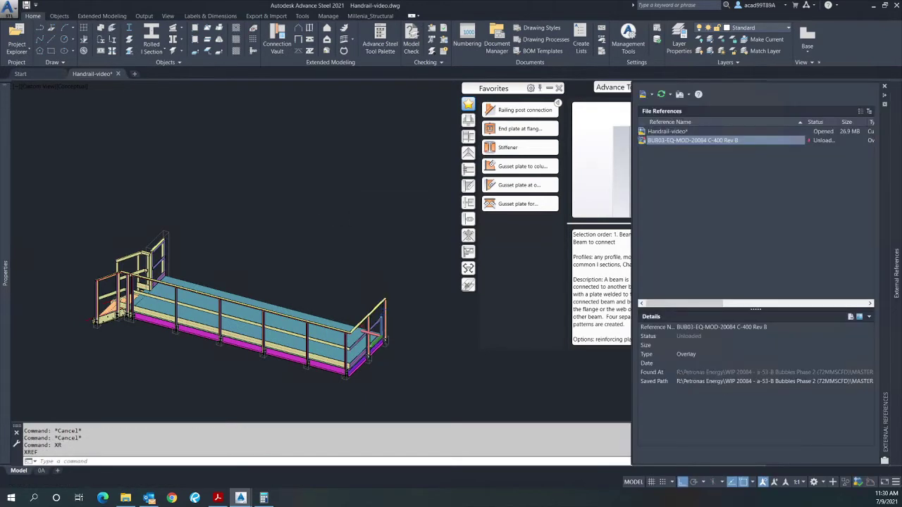
pyautogui.rightClick(697, 140)
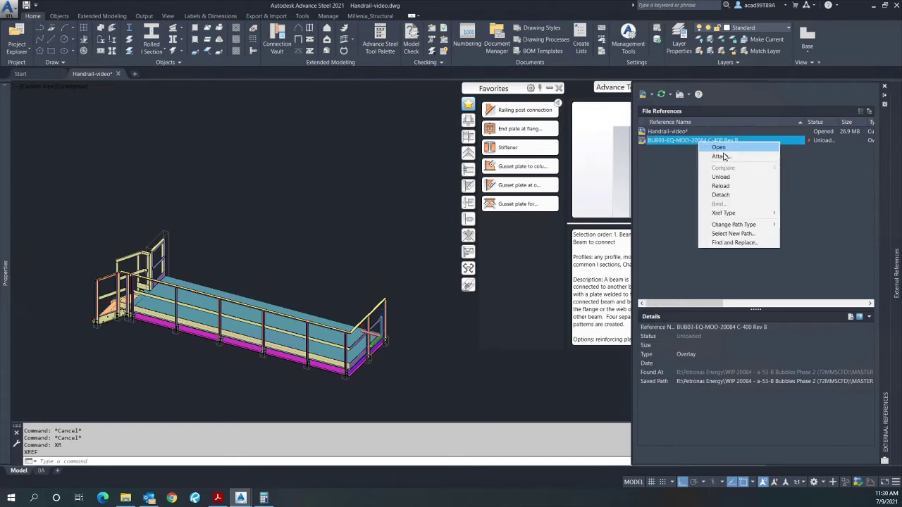
pyautogui.click(722, 188)
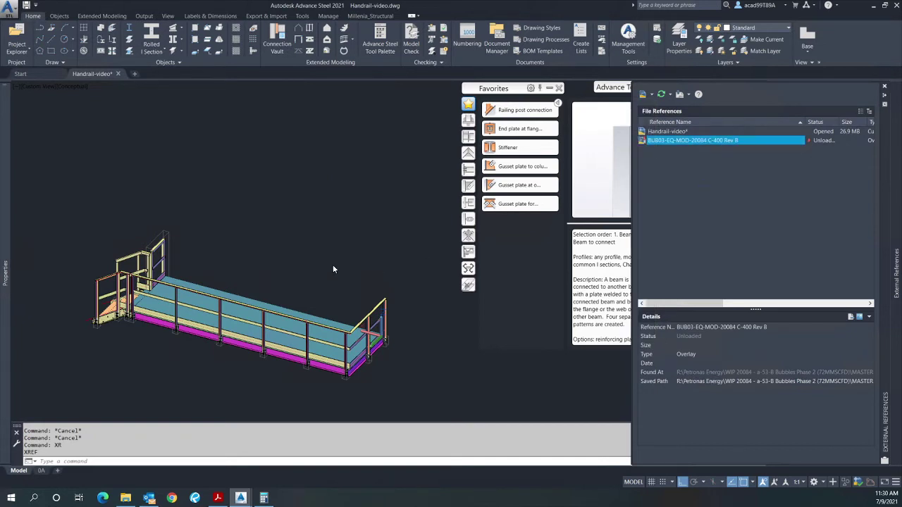